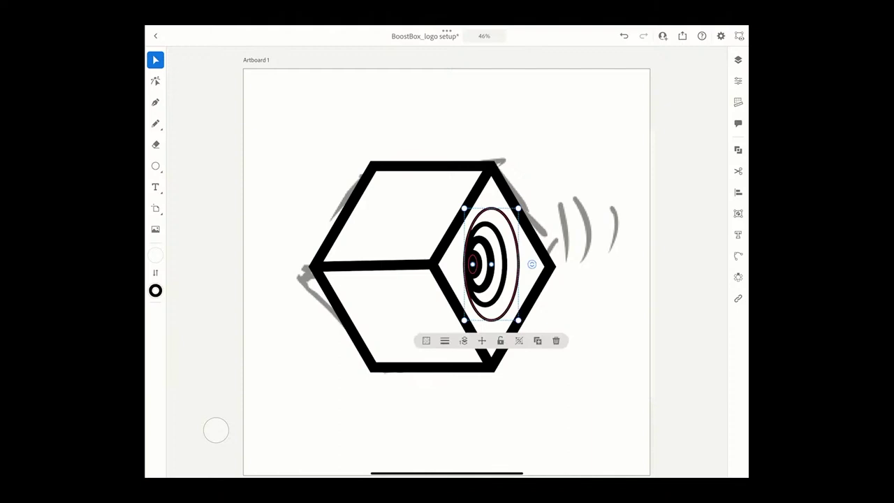
Expand and ungroup the concentric speaker ellipses, converting their strokes to outlines
click(739, 213)
click(668, 160)
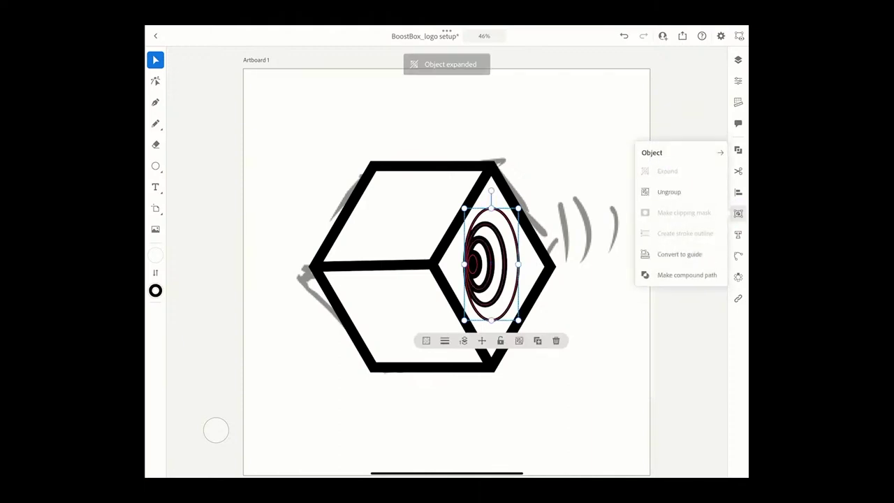
click(738, 213)
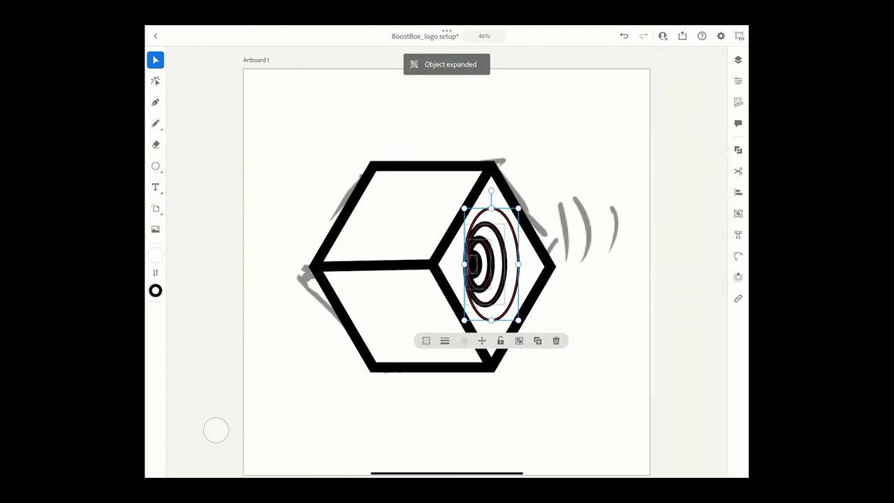
click(738, 213)
click(687, 275)
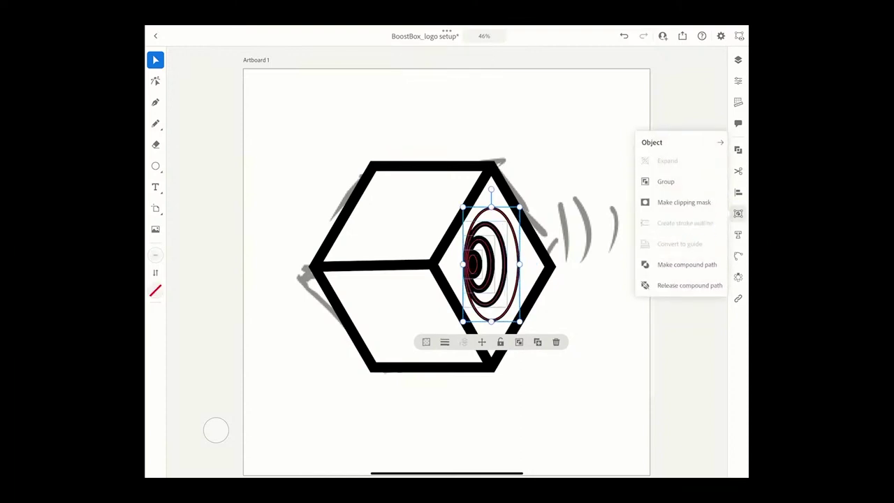
Merge the overlapping segments along the left side of the speaker ellipses into one shape with Shape Builder
click(738, 150)
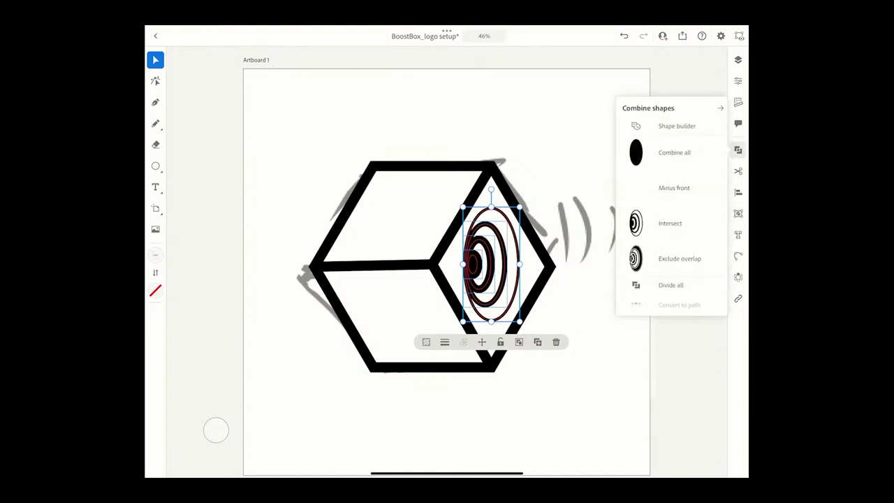
click(636, 126)
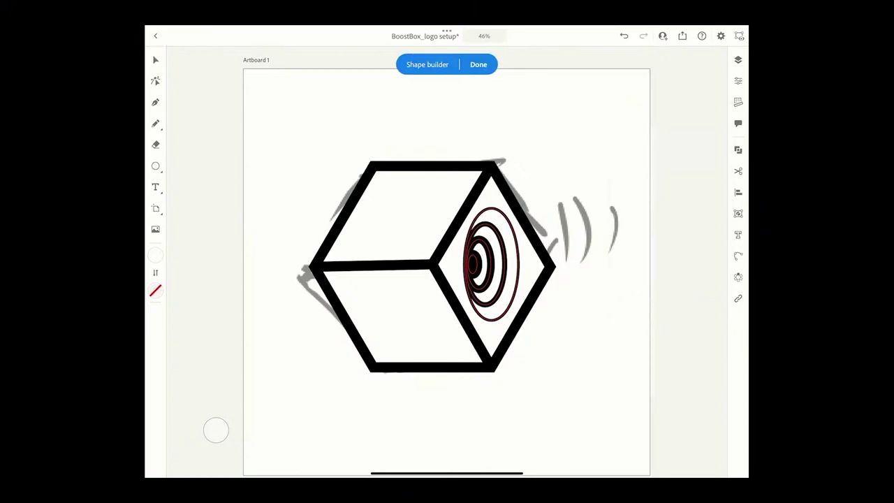
scroll(563, 254, up, 3)
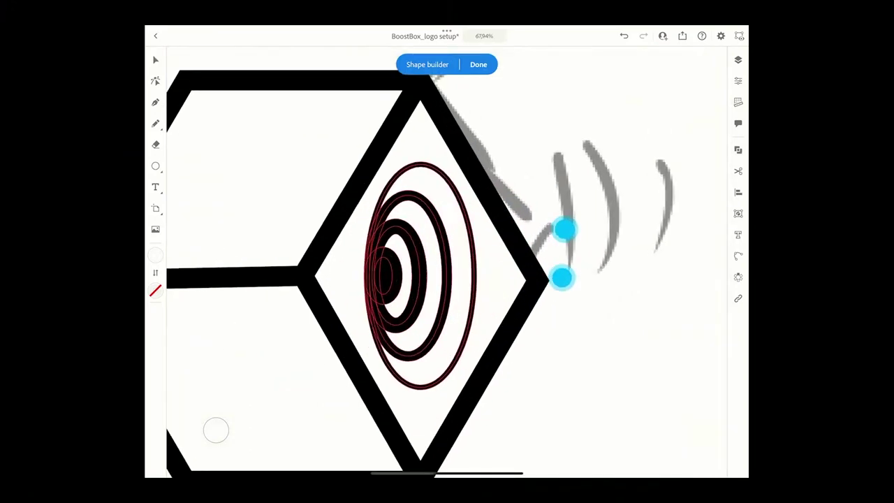
scroll(564, 254, up, 5)
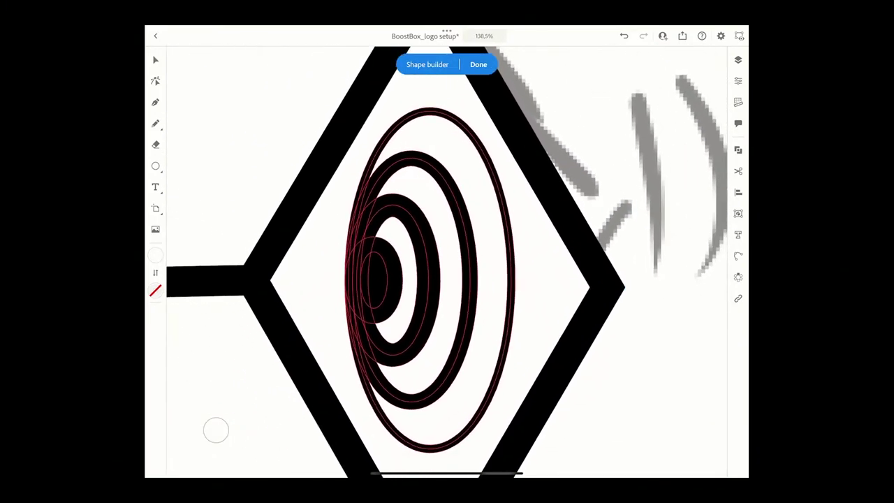
mouse_move(361, 181)
mouse_down()
mouse_move(378, 302)
mouse_move(367, 239)
mouse_move(376, 215)
mouse_move(380, 250)
mouse_move(367, 228)
mouse_move(369, 185)
mouse_up()
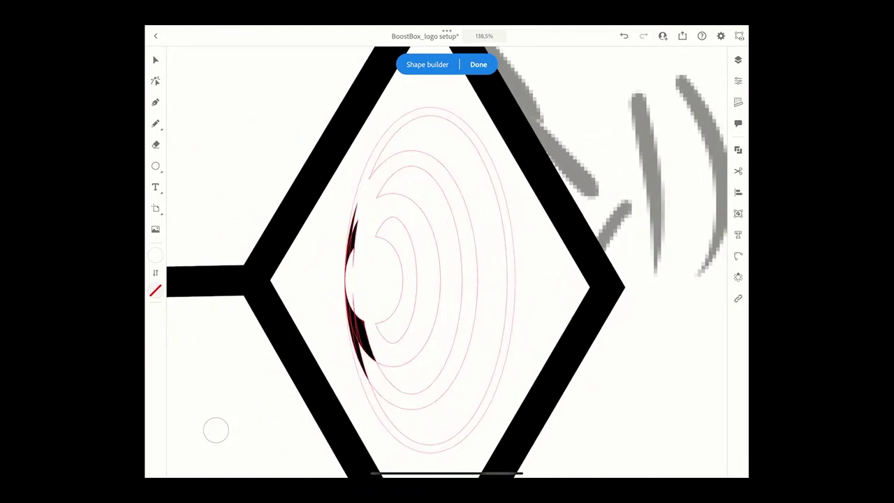
mouse_move(353, 241)
mouse_down()
mouse_move(354, 269)
mouse_move(358, 204)
mouse_up()
drag(350, 252, 349, 232)
click(623, 35)
drag(351, 278, 367, 353)
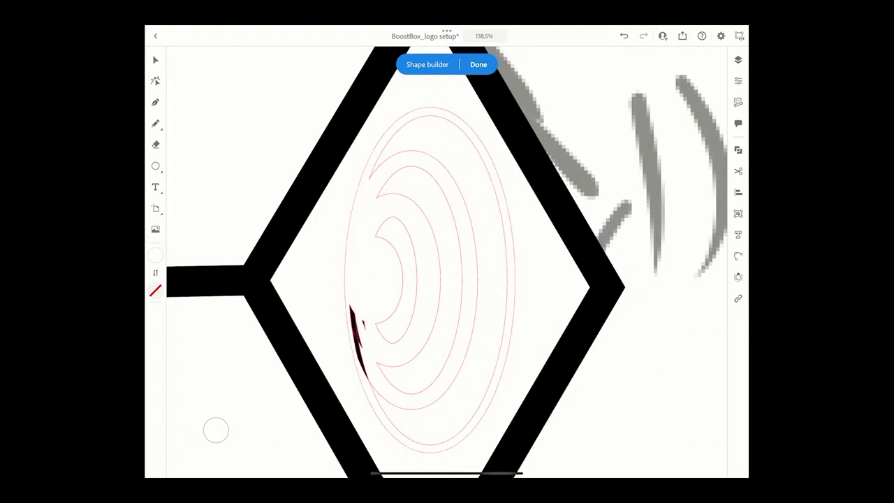
drag(353, 311, 365, 370)
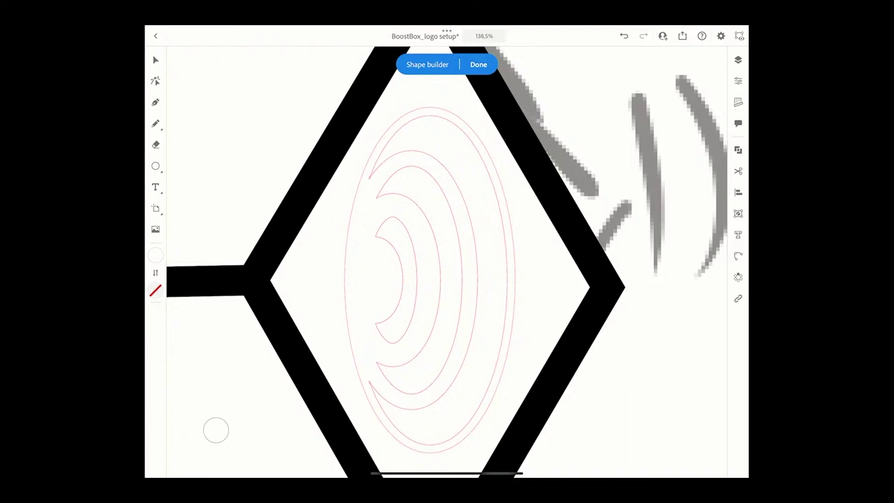
click(479, 64)
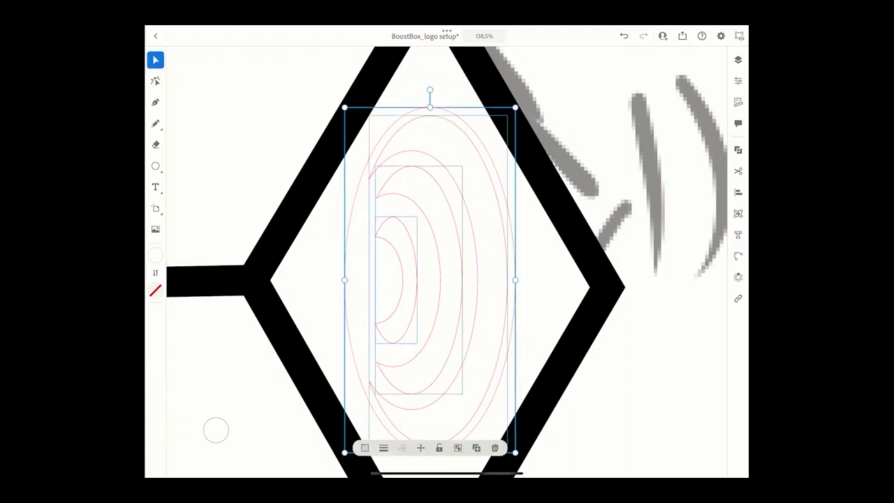
Fill the speaker shapes with black and remove the three crescent gaps between the rings with Shape Builder
click(156, 256)
click(224, 335)
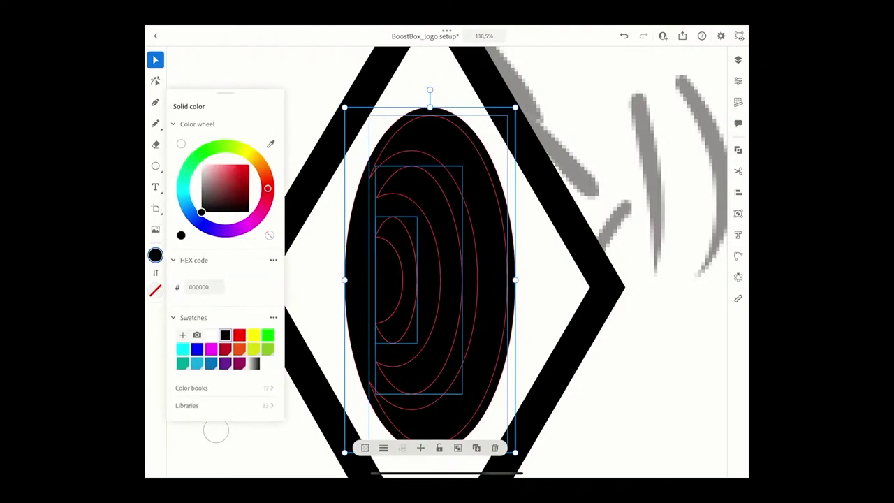
click(737, 153)
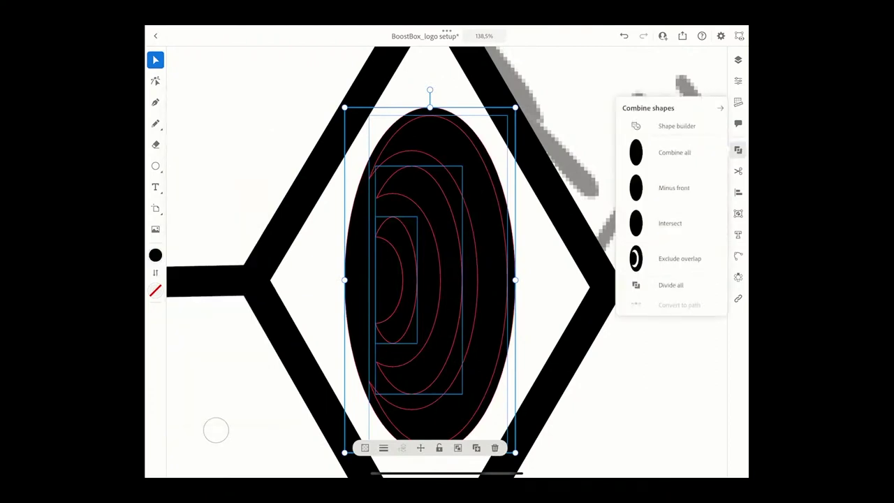
click(738, 149)
click(737, 152)
click(654, 124)
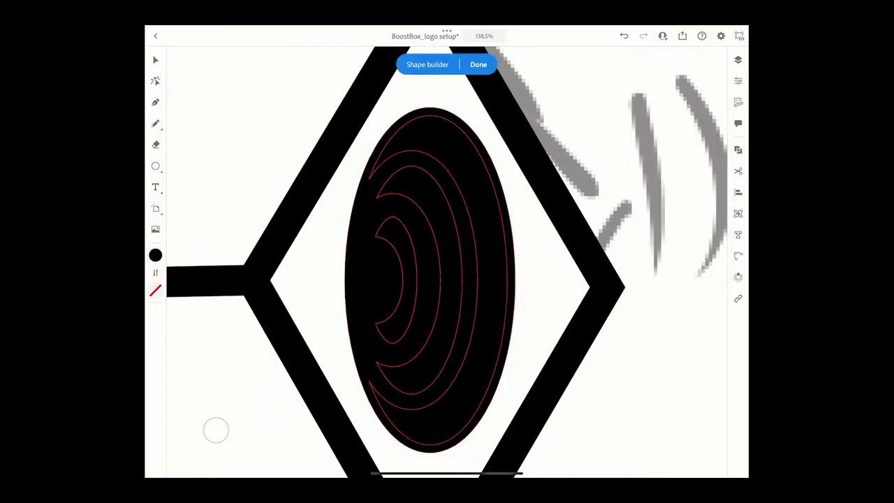
click(498, 280)
click(468, 279)
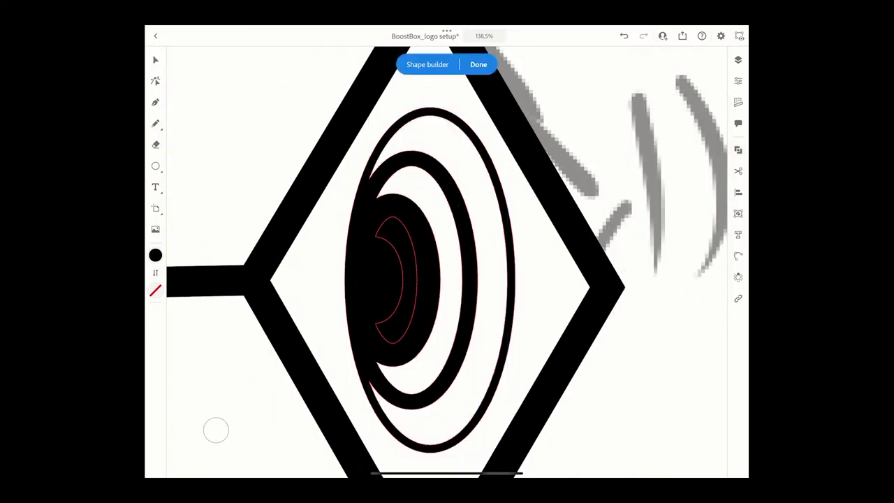
click(409, 280)
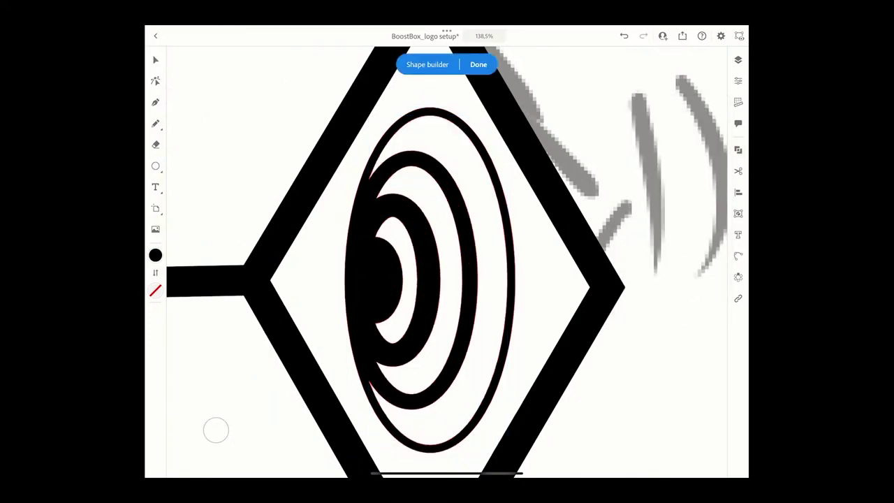
click(478, 64)
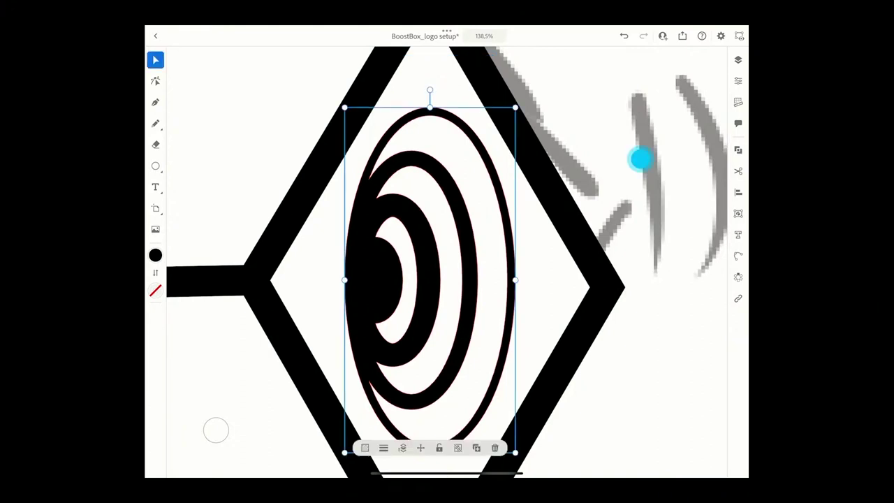
Merge the overlapping outlined strokes of the cube at its center and corners into one black shape with Shape Builder
scroll(629, 210, down, 5)
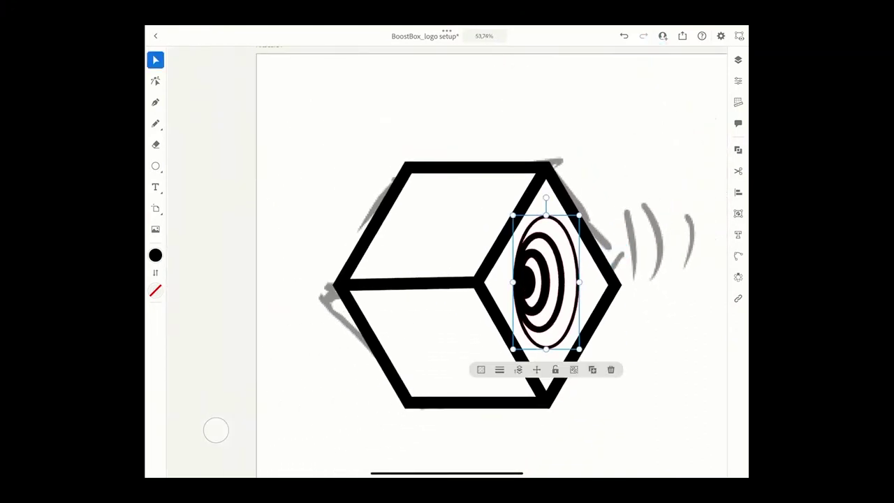
click(216, 429)
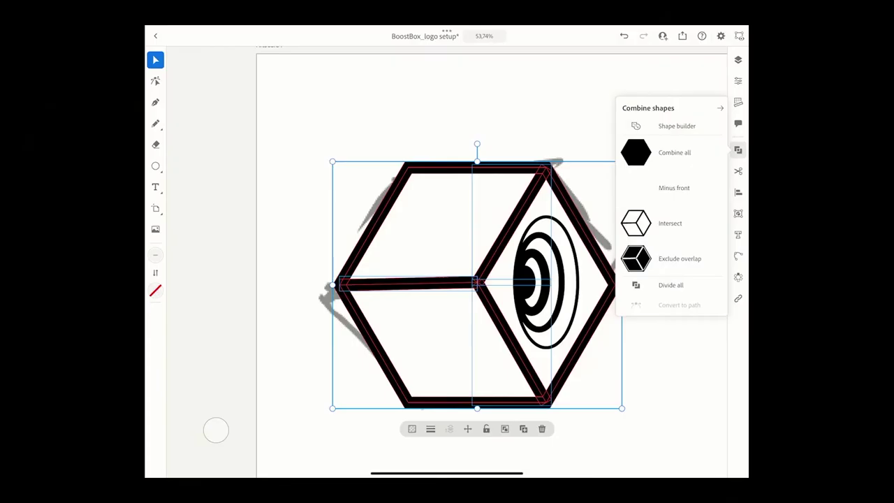
click(635, 123)
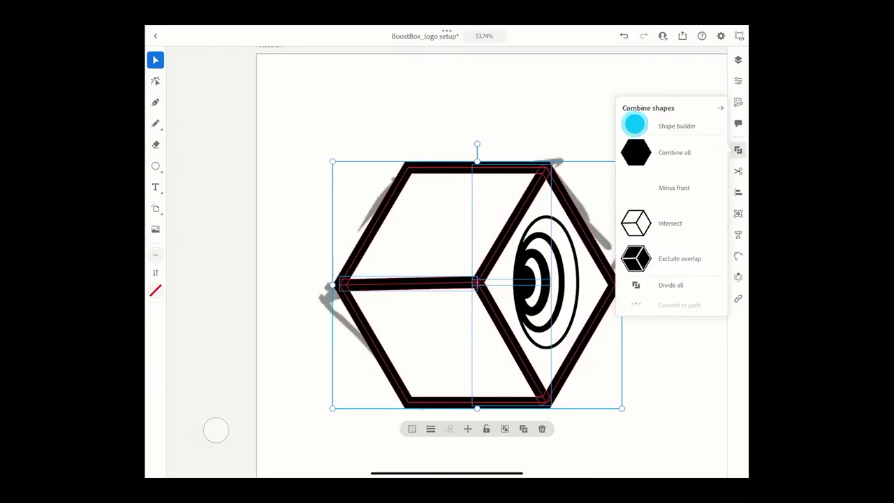
click(475, 284)
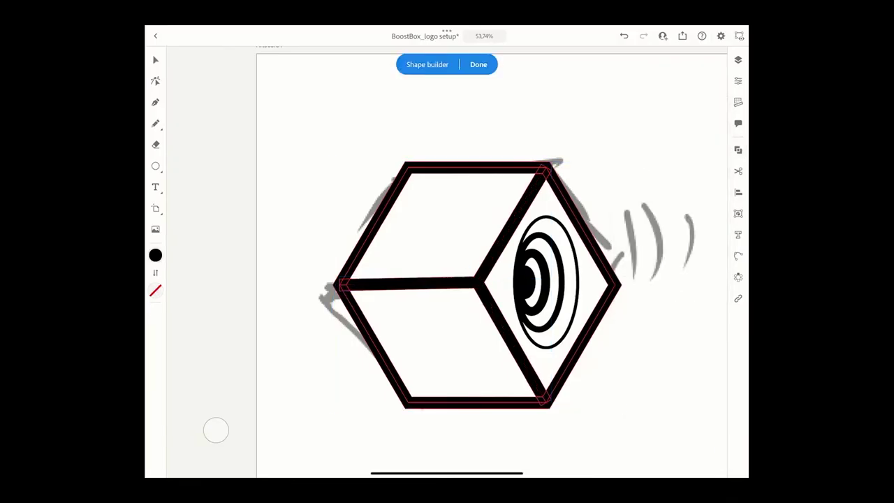
click(539, 174)
click(539, 175)
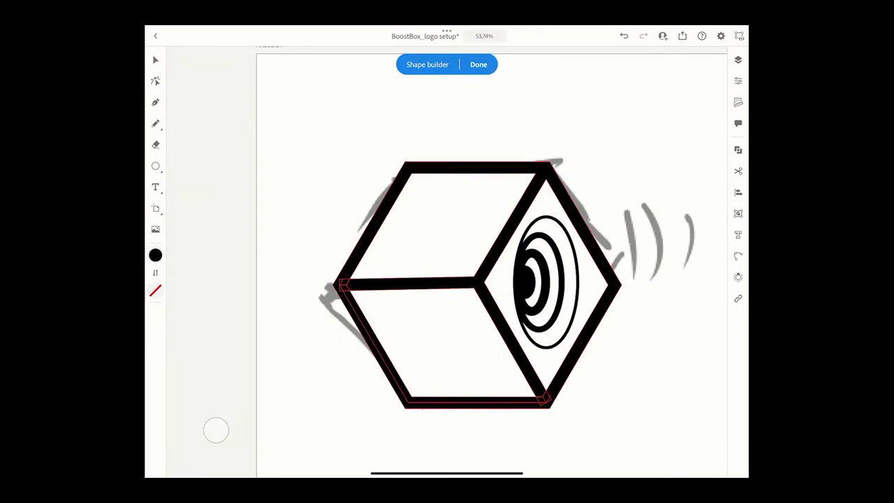
click(340, 286)
click(542, 400)
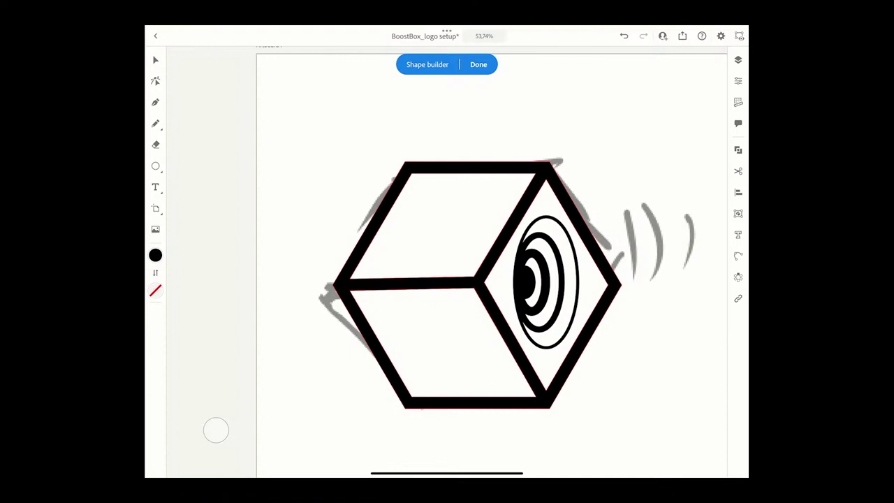
click(738, 60)
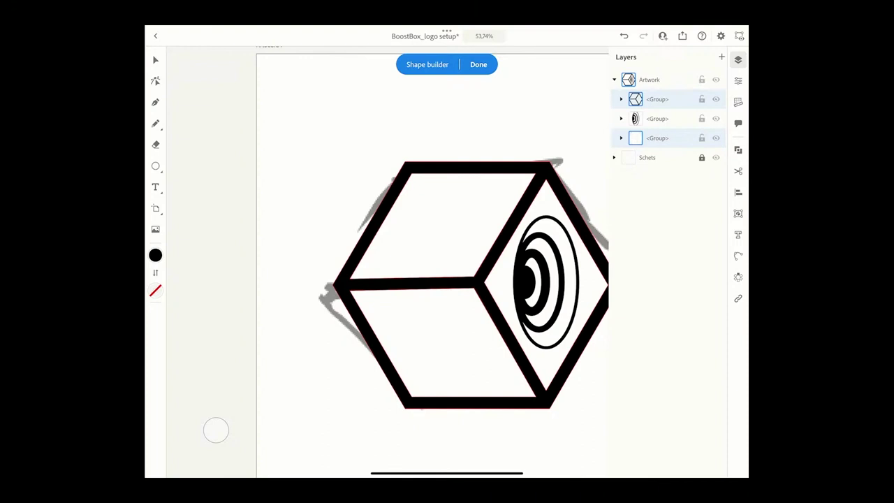
click(738, 59)
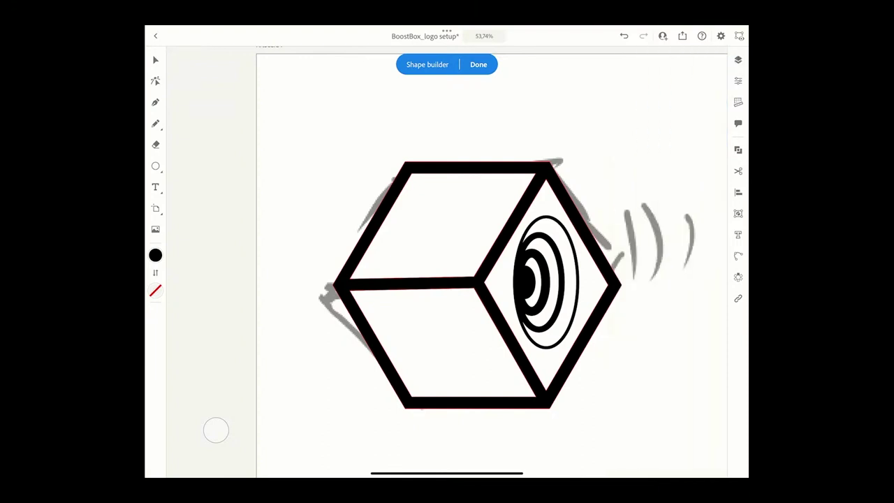
click(478, 64)
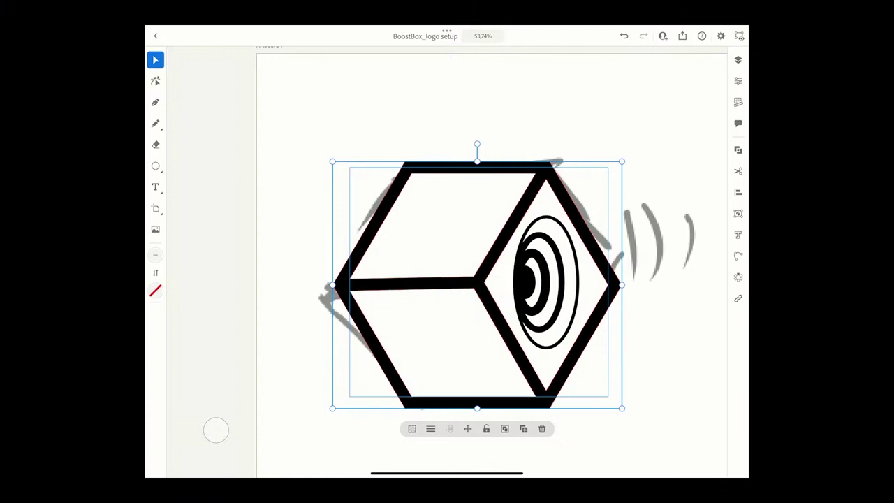
Deselect the artwork and delete the pure red swatch from the color swatches
key(ctrl+shift+a)
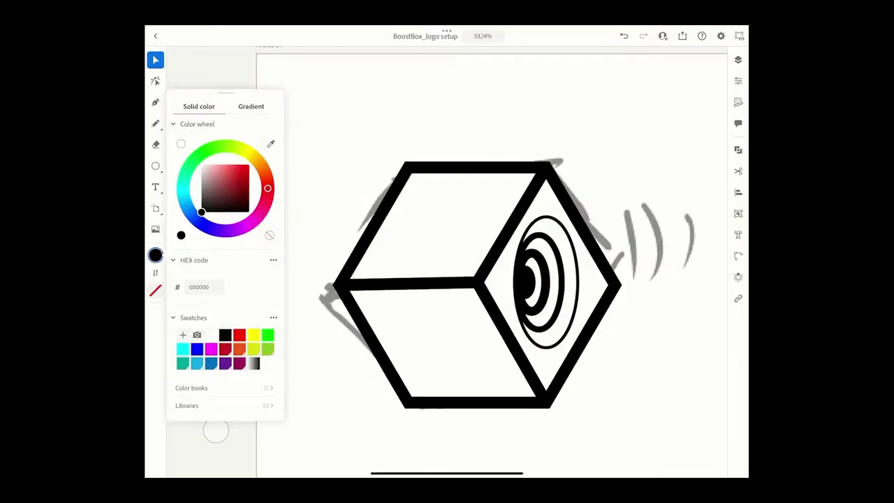
click(225, 335)
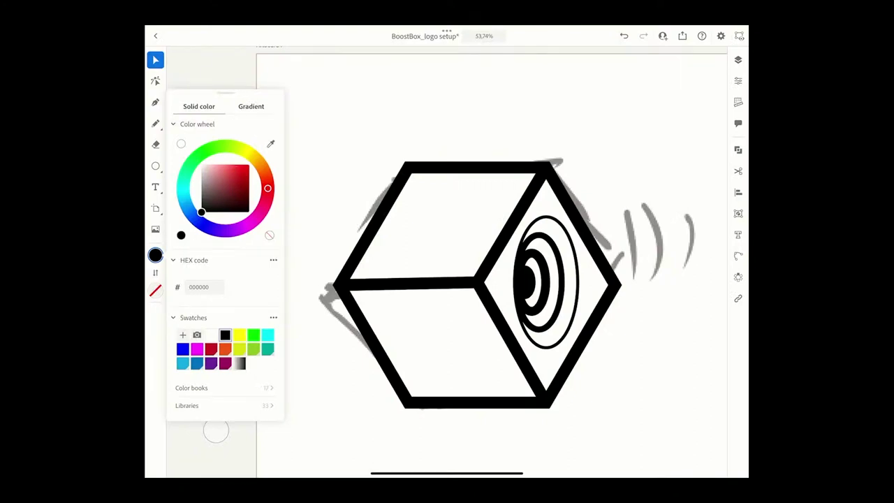
Place the Boostbox_Moodboard file as a linked image in the logo document and bring its color section into view
click(156, 229)
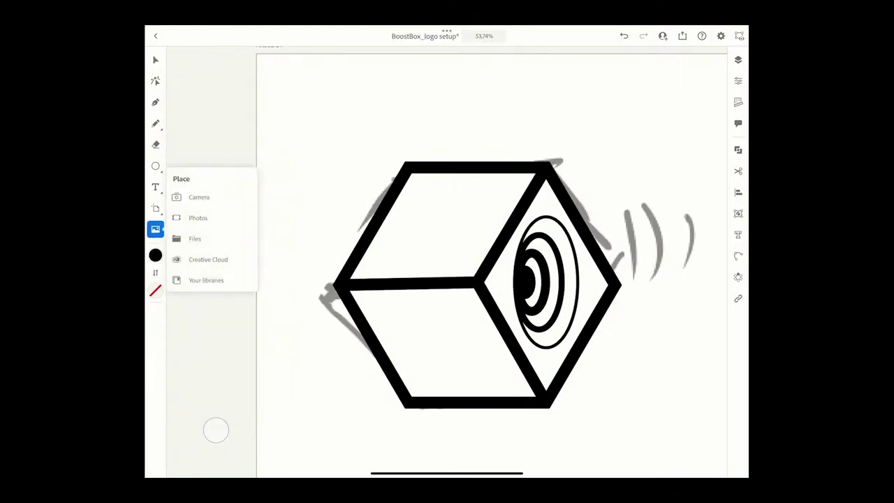
click(195, 239)
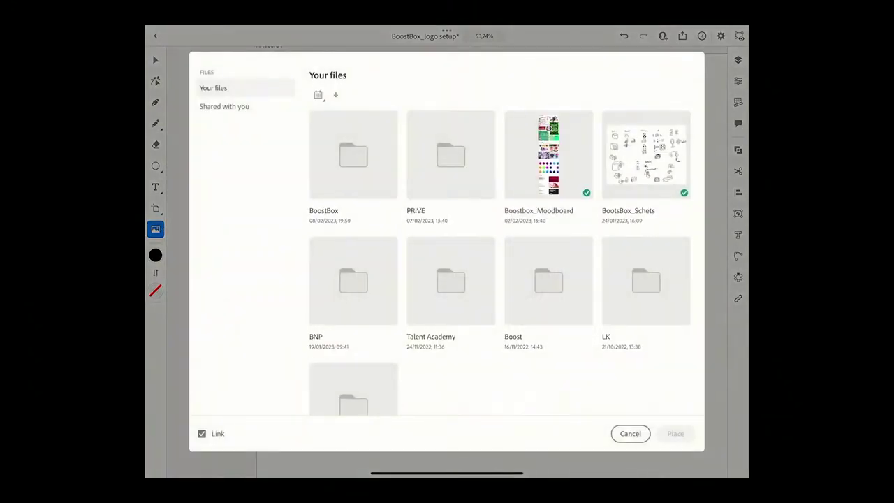
click(548, 155)
click(676, 433)
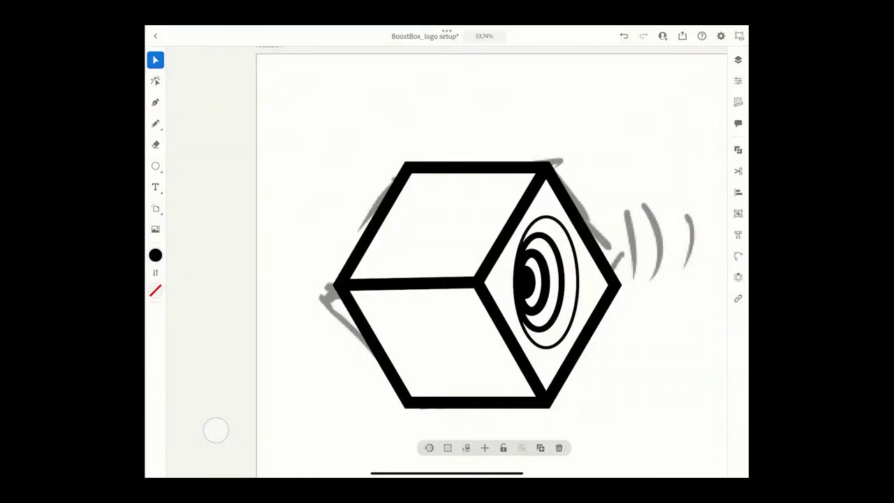
scroll(448, 251, down, 5)
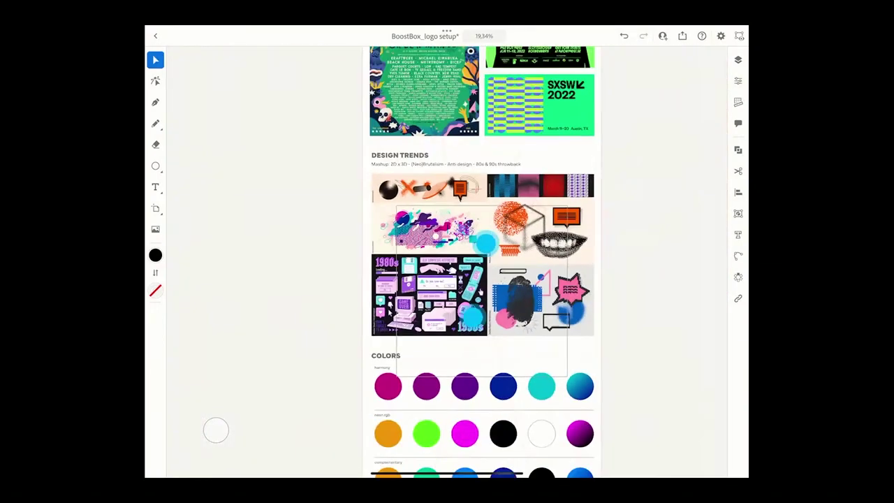
scroll(448, 251, left, 3)
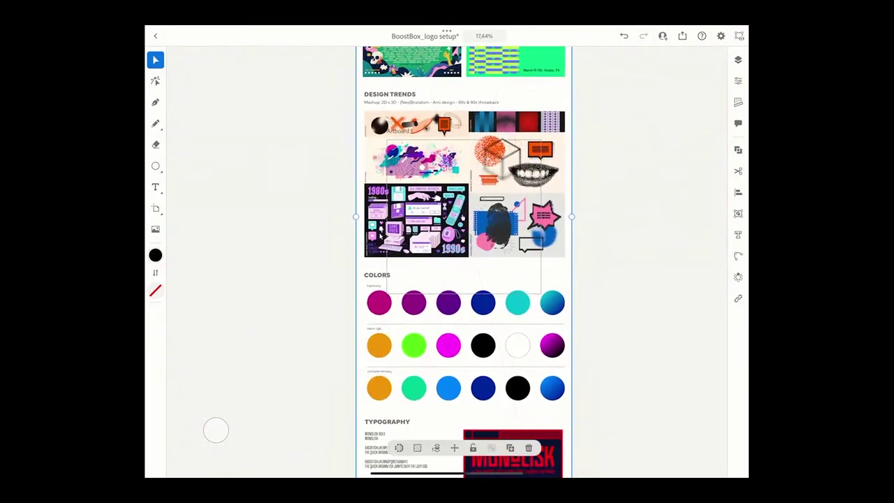
Sample the first magenta circle (C4037E) of the moodboard's harmony colors as the fill and save it as a swatch
click(155, 229)
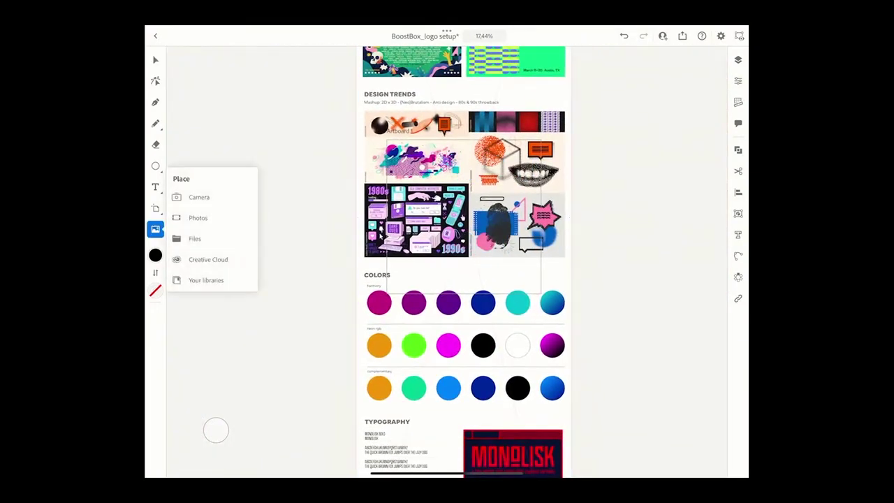
click(155, 255)
click(155, 255)
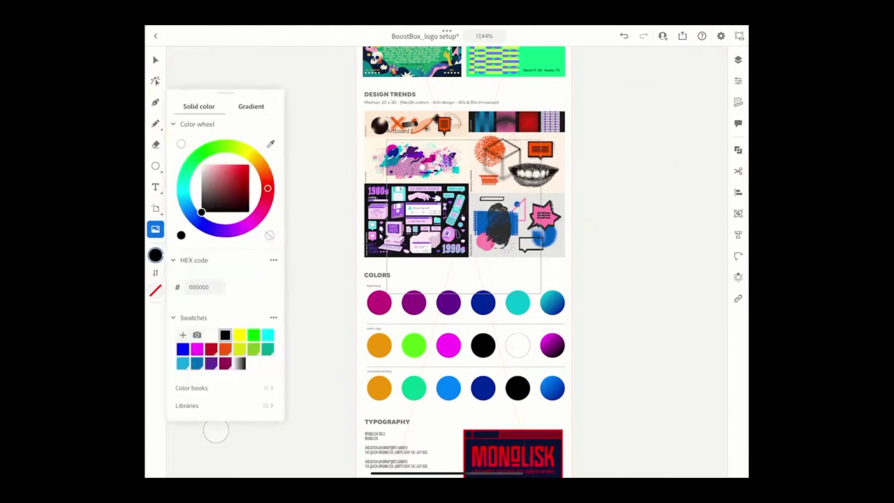
click(274, 144)
drag(447, 255, 377, 302)
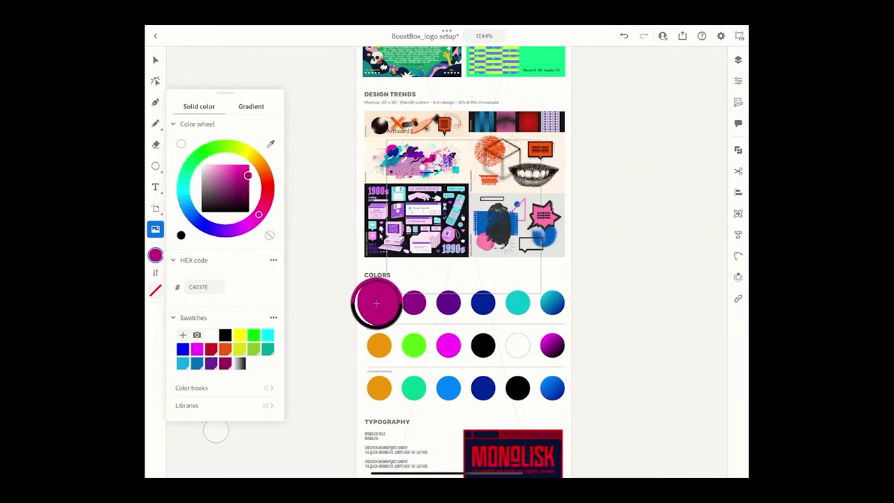
drag(376, 303, 377, 302)
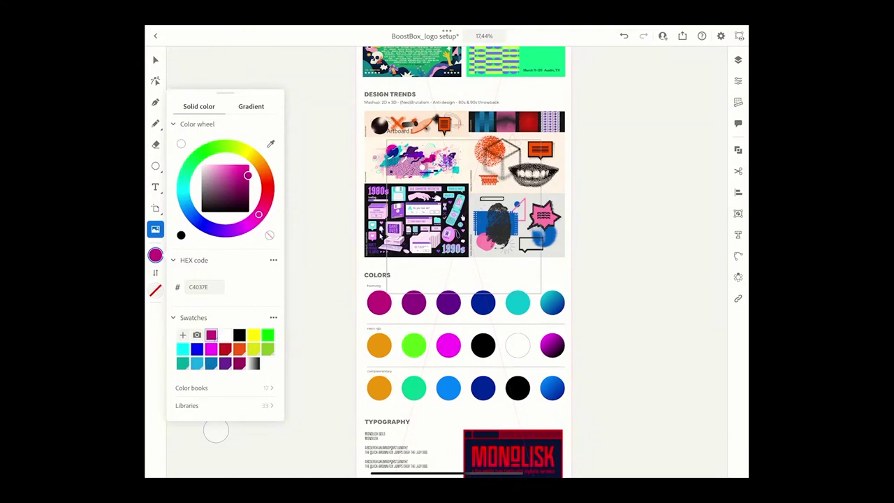
Sample the two purples, the dark blue and the teal (07C1D0) of the harmony row and save each as a swatch
drag(447, 253, 414, 305)
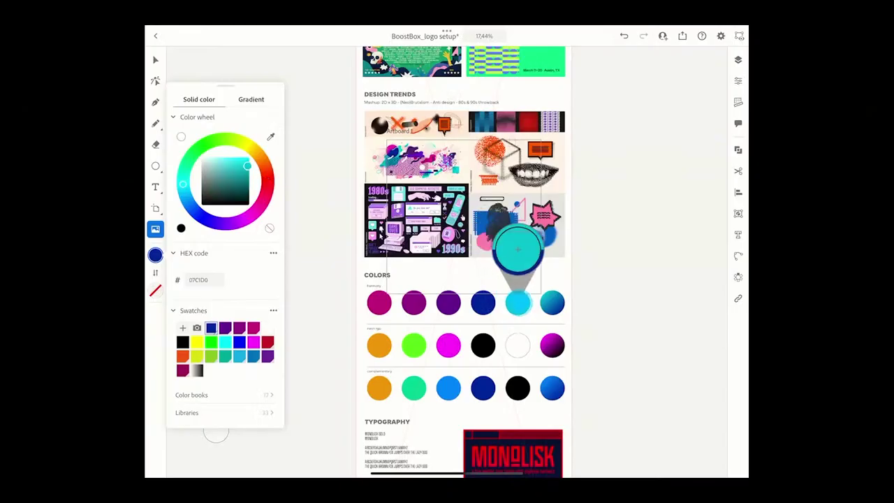
drag(517, 245, 517, 300)
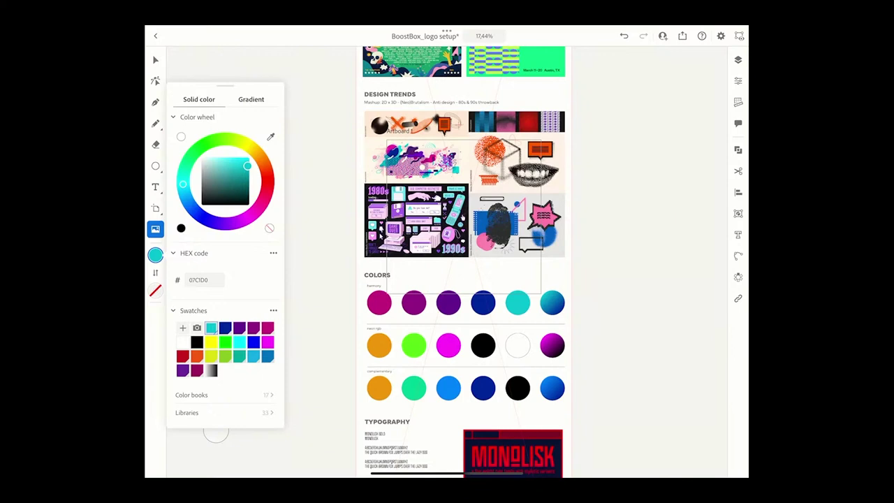
click(216, 431)
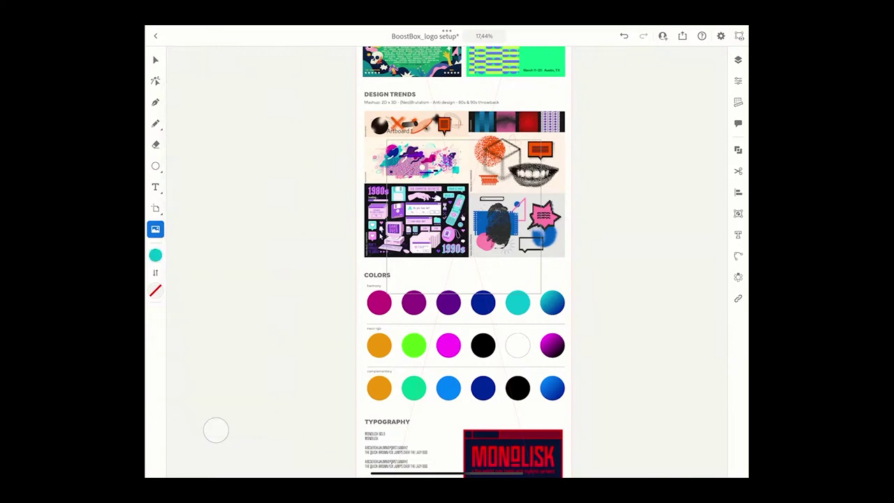
Remove the placed moodboard from the logo document and select the cube artwork underneath
click(155, 60)
drag(518, 345, 456, 292)
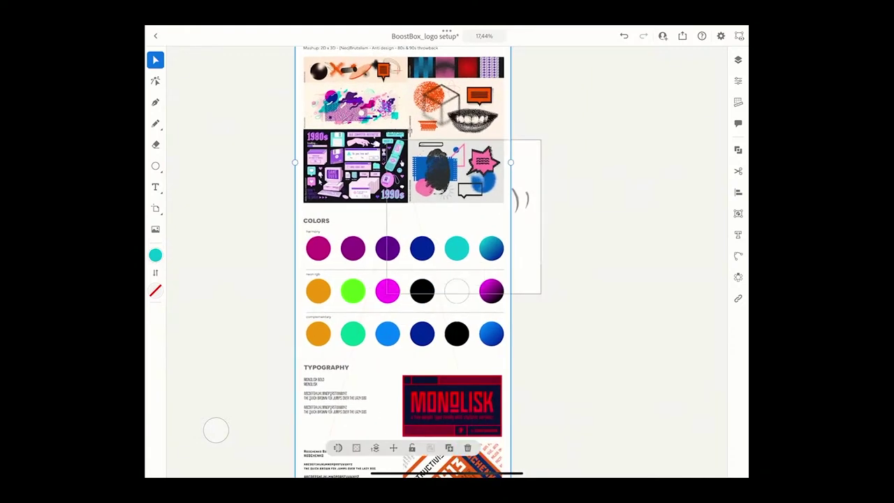
click(458, 213)
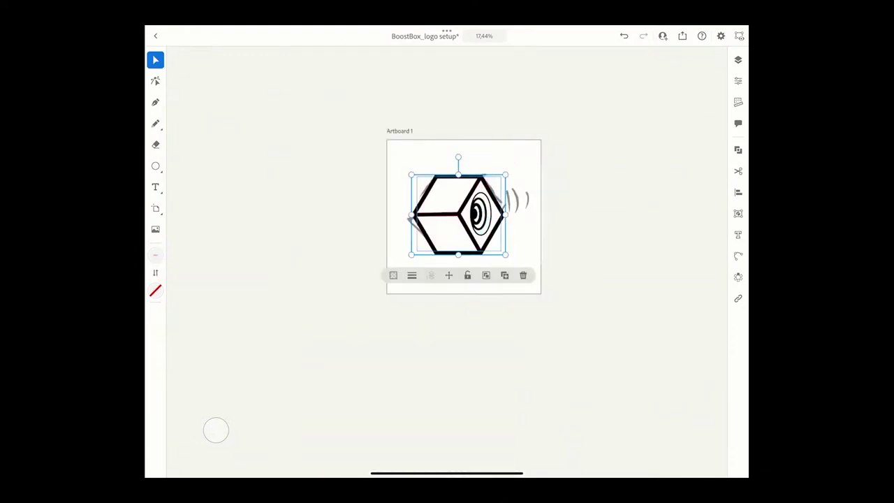
Fill the cube's face shapes with the magenta swatch C4037E
scroll(542, 259, up, 5)
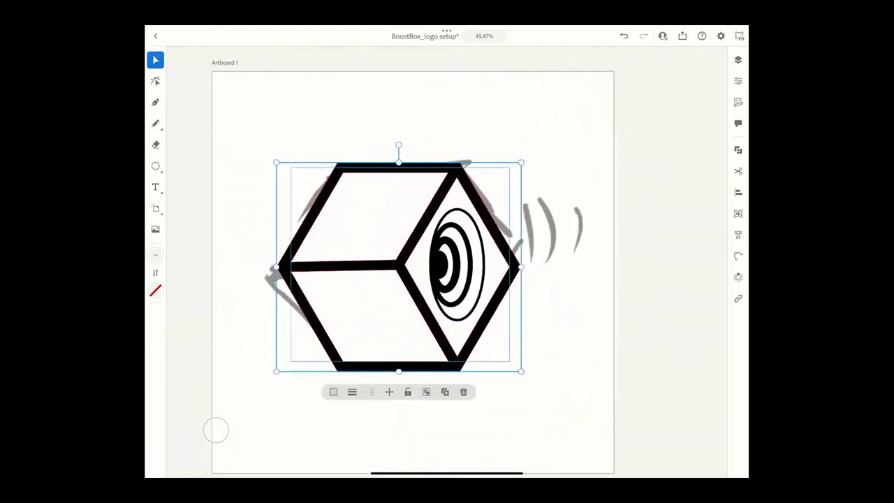
click(372, 217)
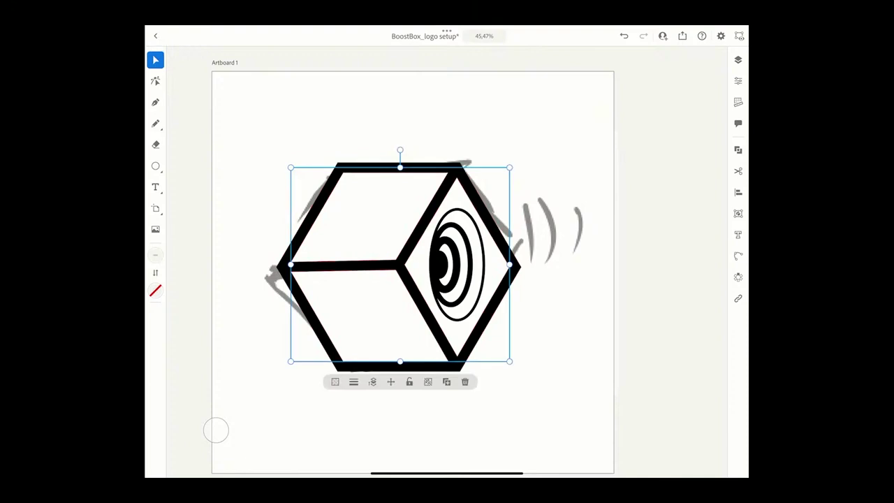
click(156, 255)
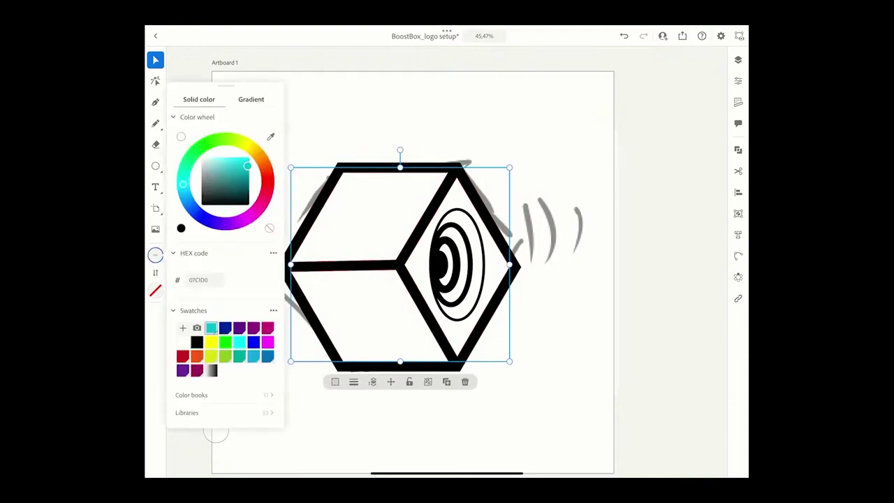
click(268, 328)
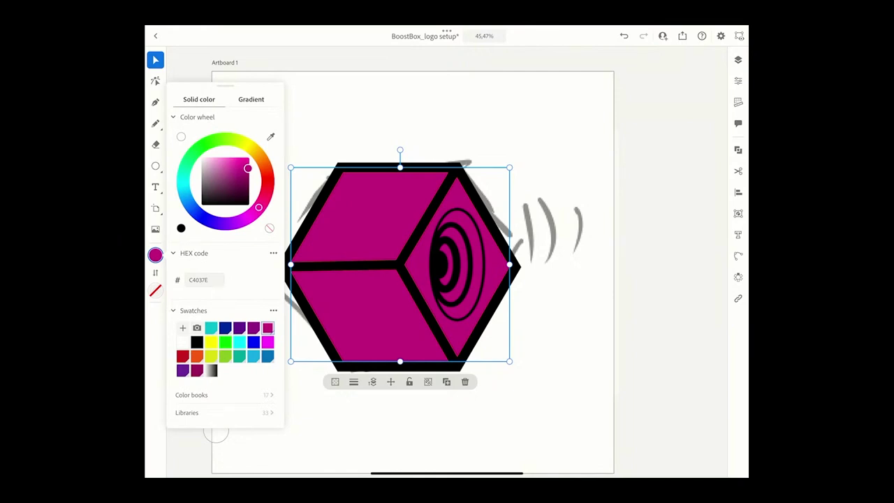
Fill the cube's merged outline shape with white (FFFFFF)
click(216, 431)
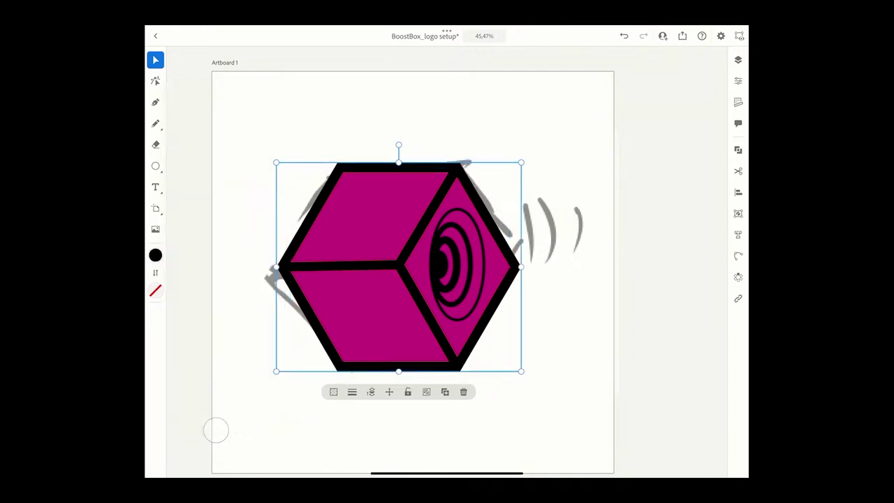
click(156, 256)
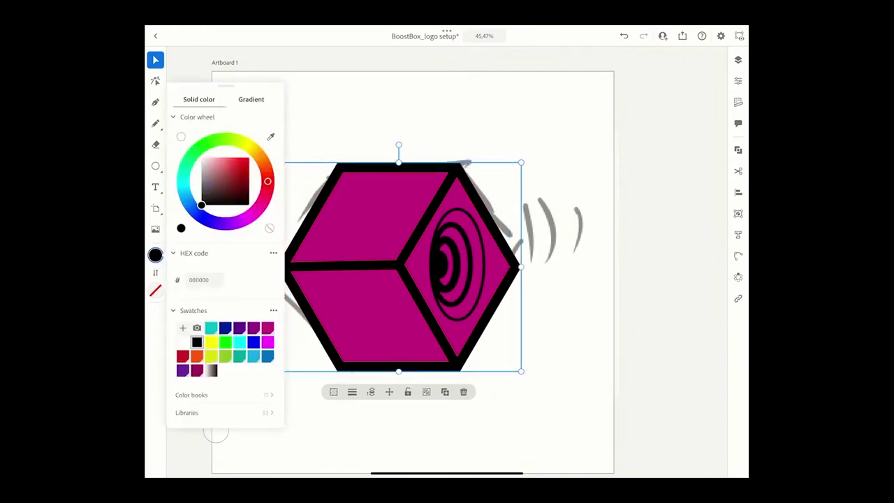
click(182, 342)
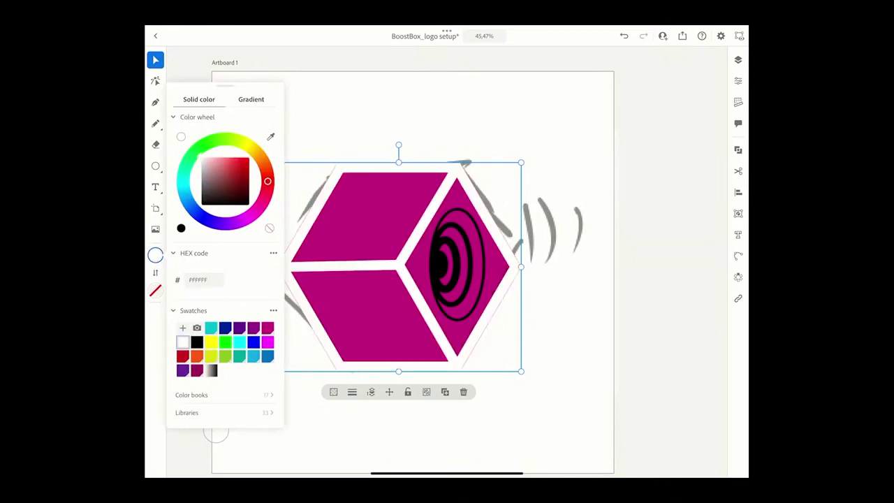
click(216, 431)
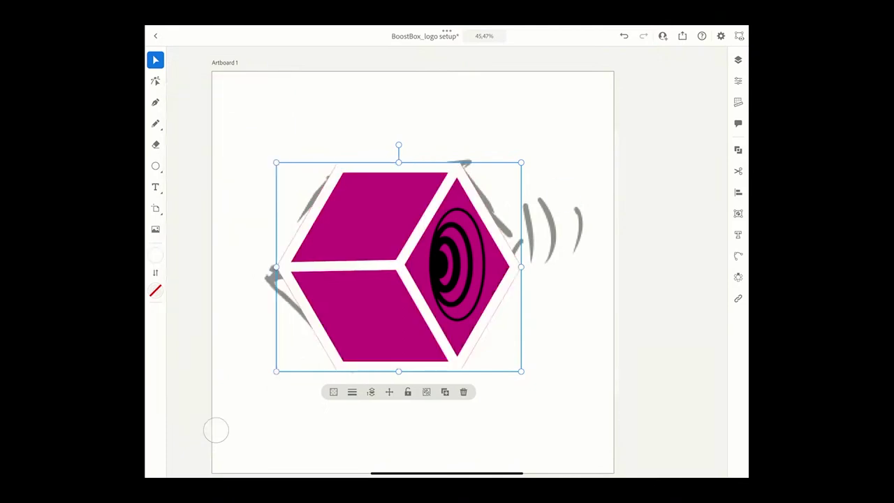
Add a new layer above the Artwork layer and delete the surplus Layer 4
click(738, 59)
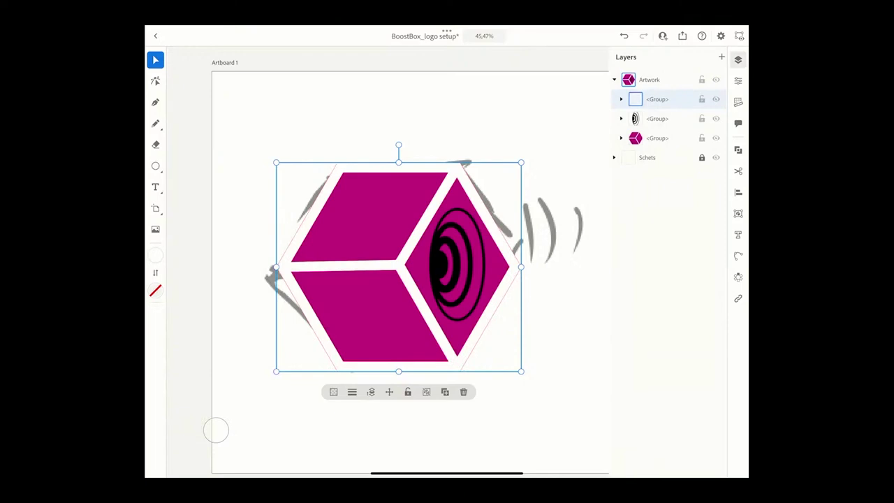
click(722, 57)
click(721, 56)
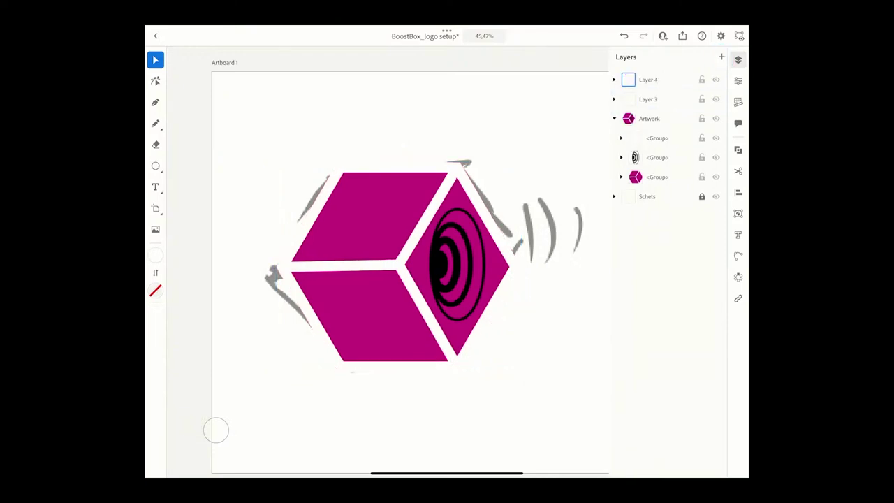
drag(699, 79, 650, 79)
click(719, 79)
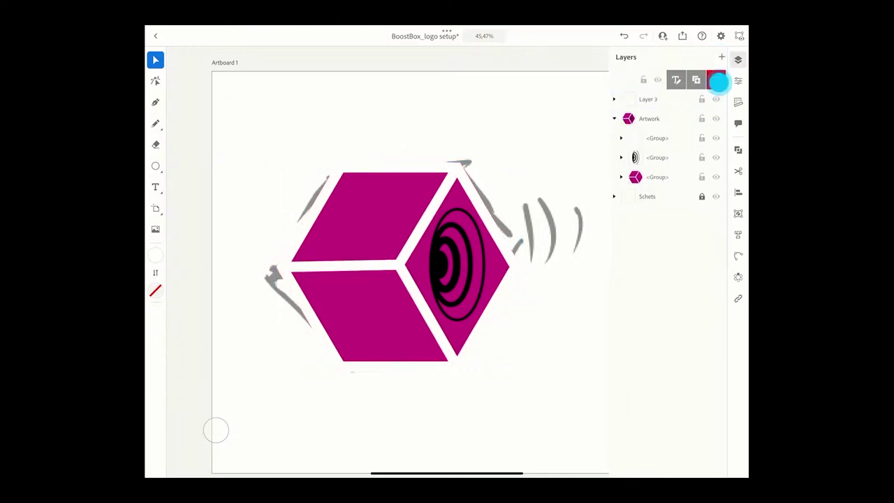
Rename Layer 3 as Background
double_click(648, 80)
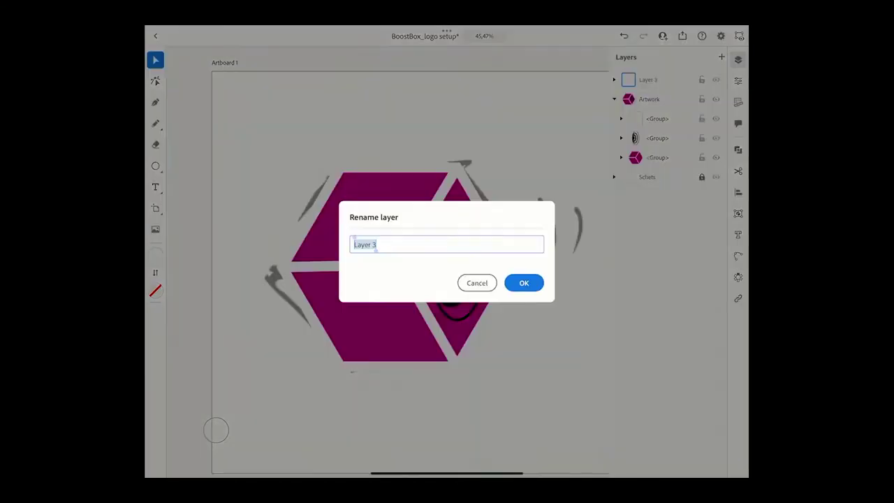
click(450, 449)
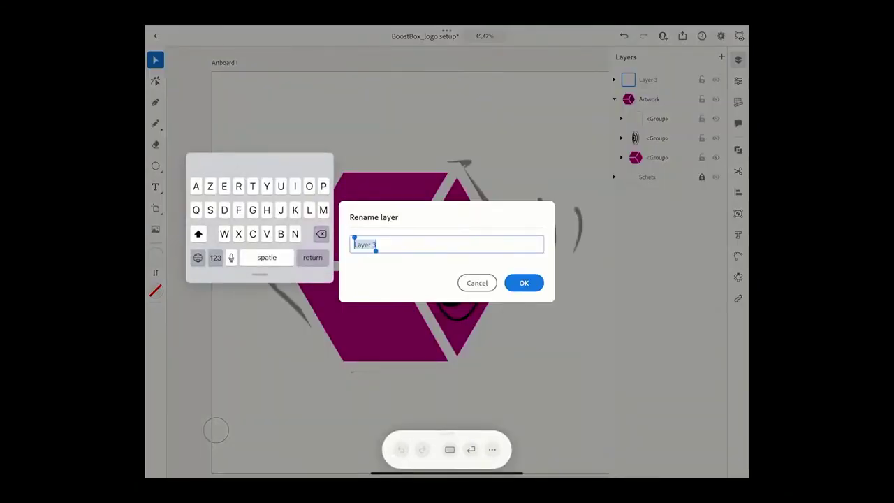
text(Backg)
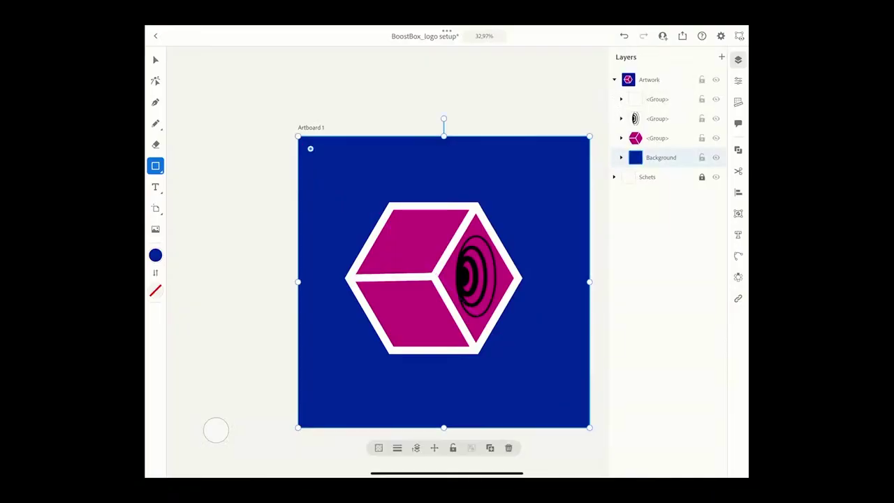
Lock the Background layer that holds the dark blue square
click(702, 157)
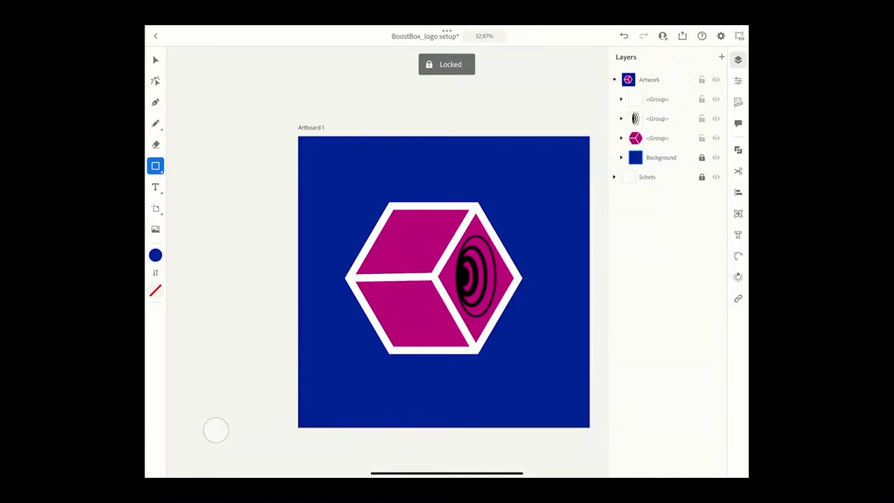
click(551, 287)
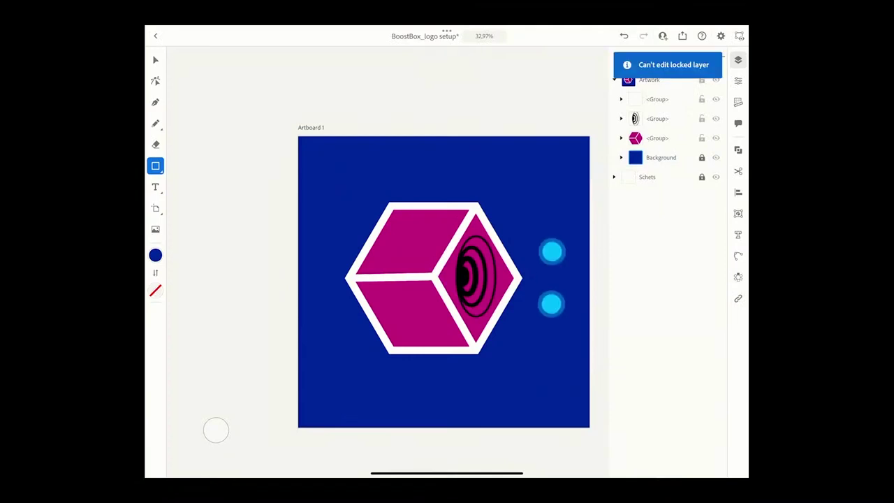
Fill the speaker ring group on the cube's right face with white
scroll(544, 294, up, 5)
scroll(544, 293, down, 5)
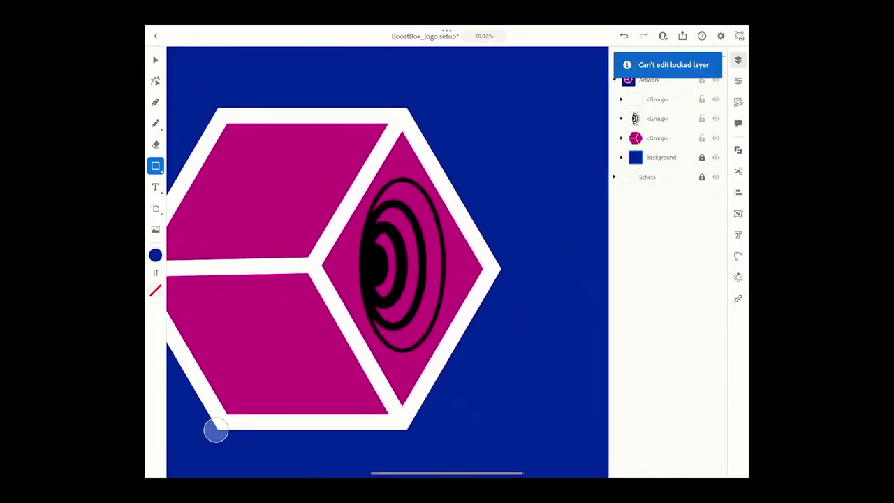
click(216, 431)
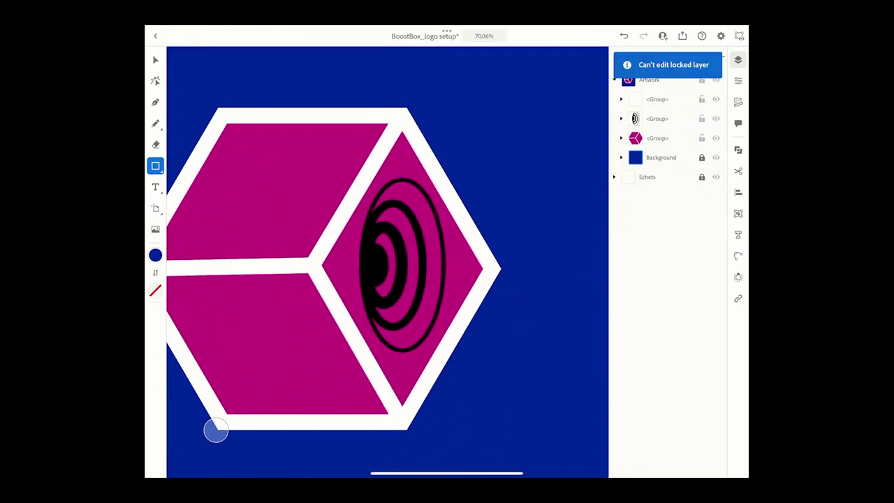
key(v)
click(394, 266)
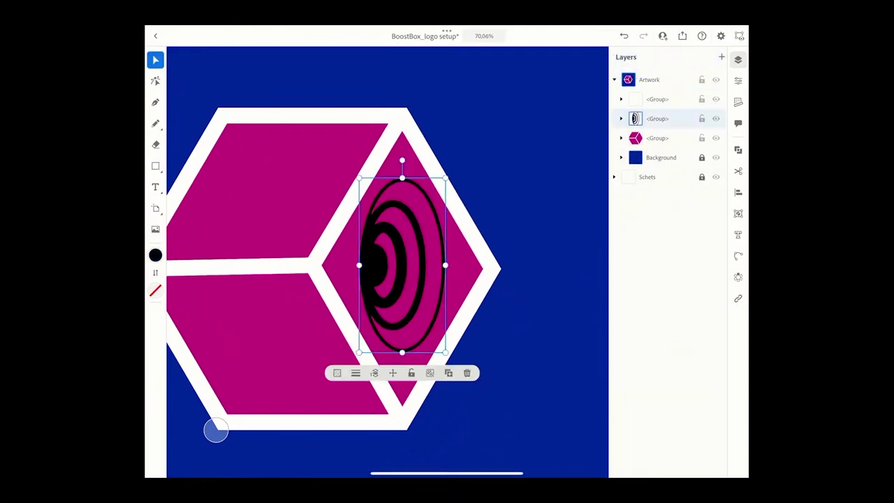
click(155, 255)
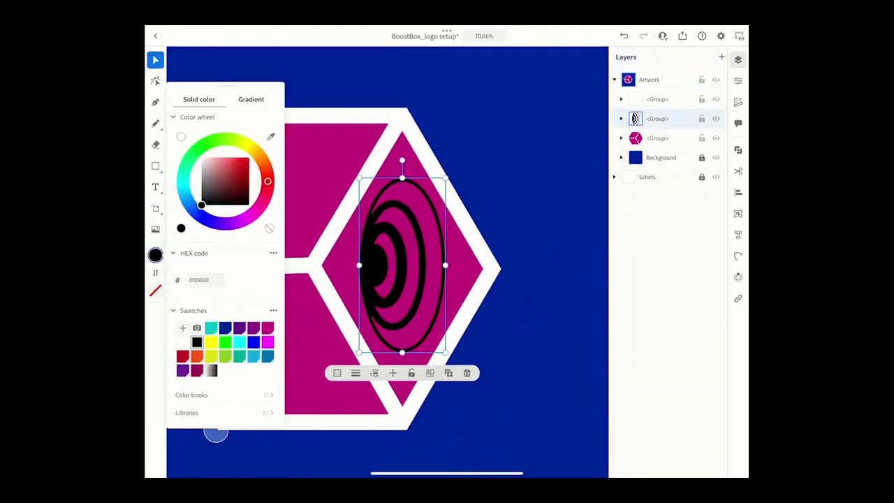
click(183, 341)
scroll(548, 307, down, 2)
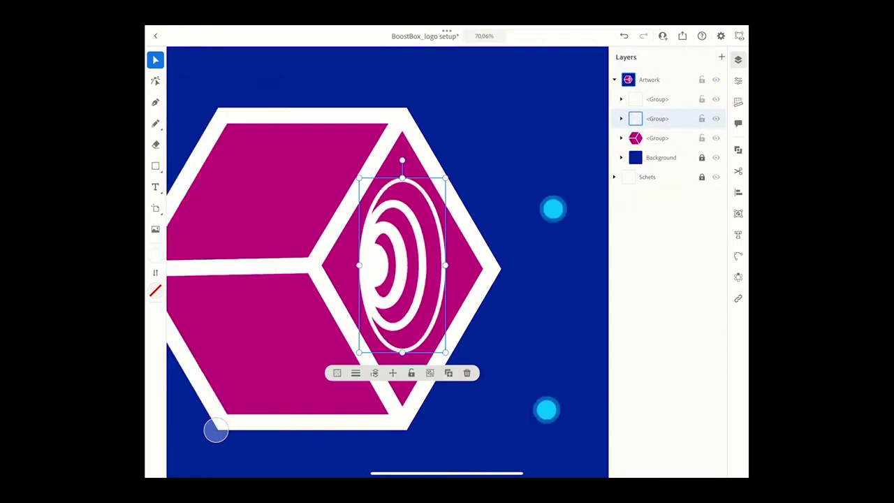
click(421, 165)
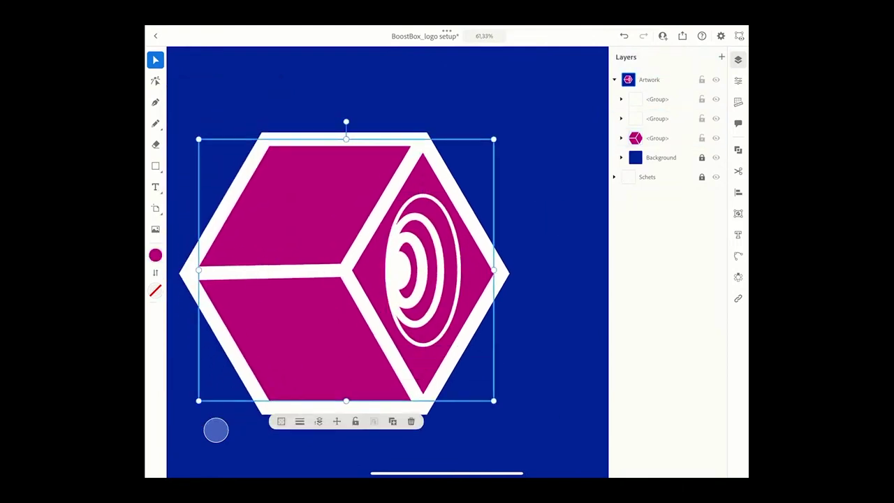
double_click(425, 170)
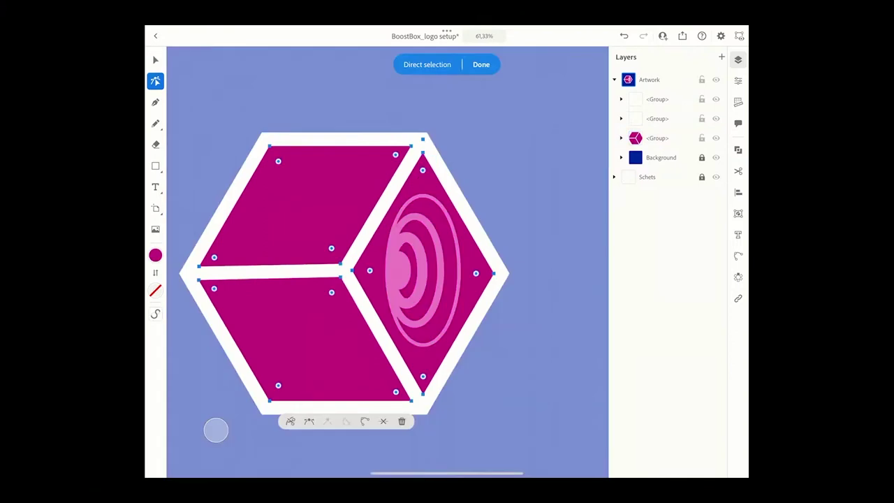
click(479, 64)
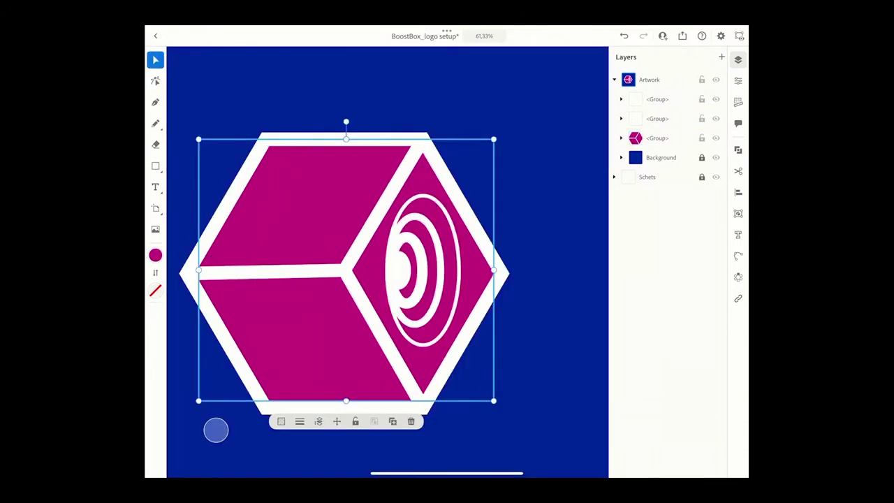
double_click(426, 182)
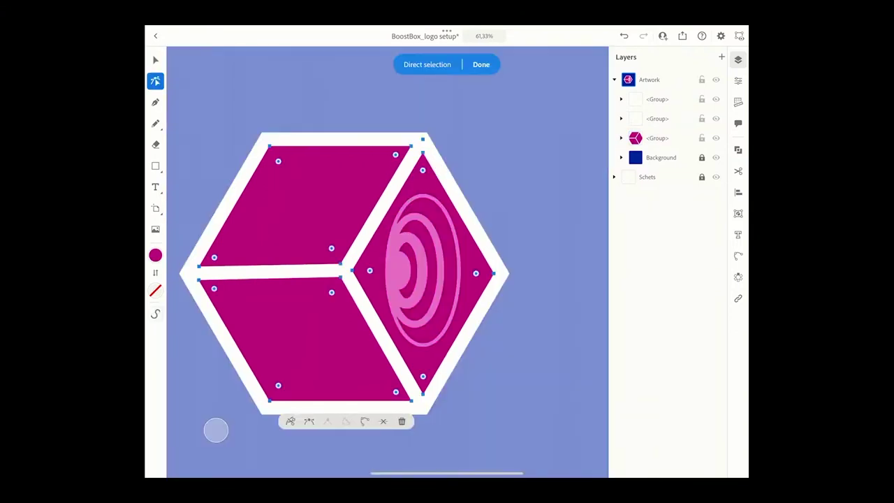
click(216, 430)
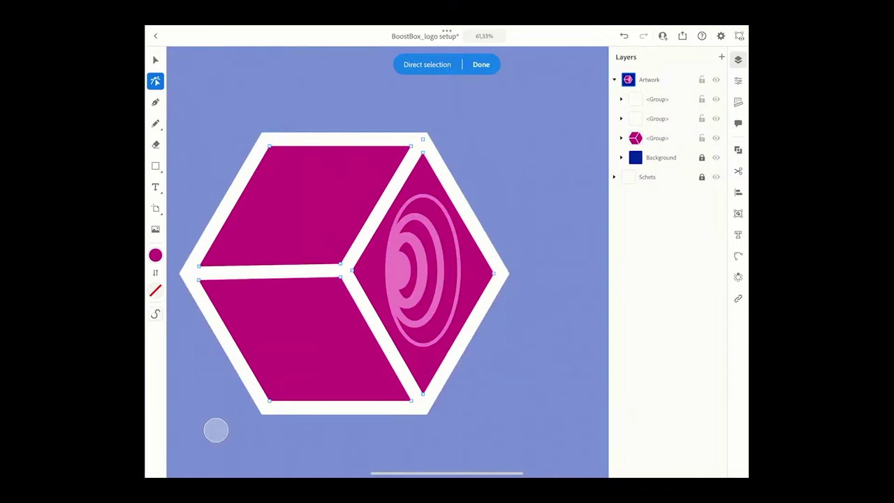
Ungroup the magenta cube faces and delete the diamond-shaped right face from their compound path
click(216, 430)
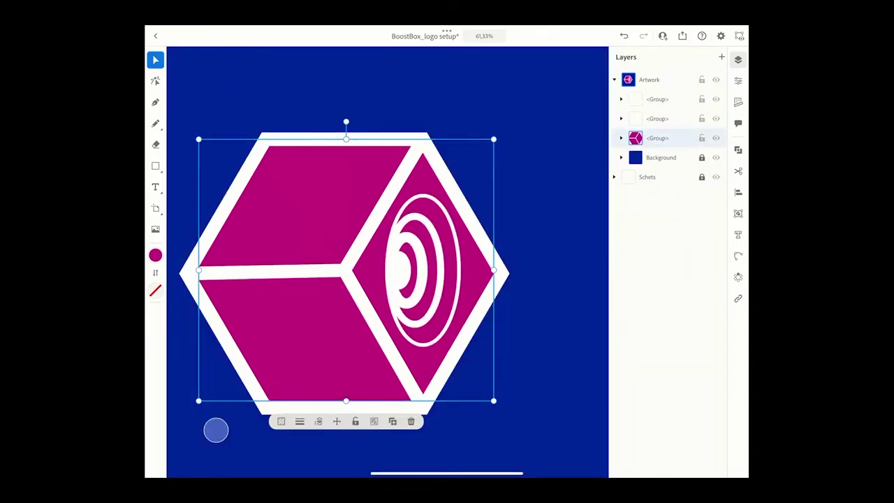
key(ctrl+shift+g)
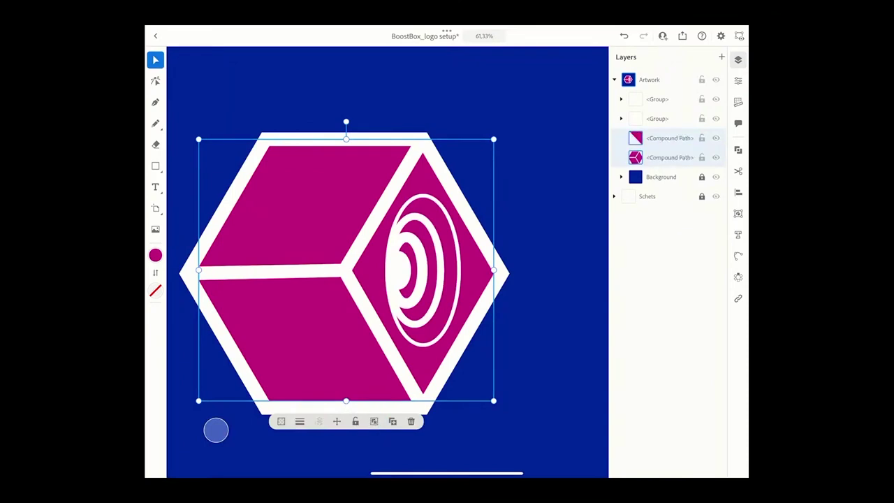
click(552, 447)
click(293, 209)
click(155, 81)
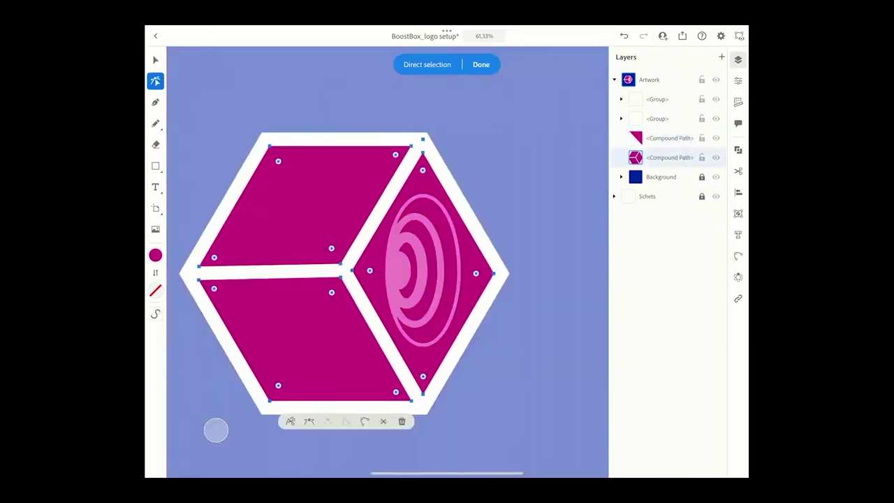
click(216, 429)
click(474, 270)
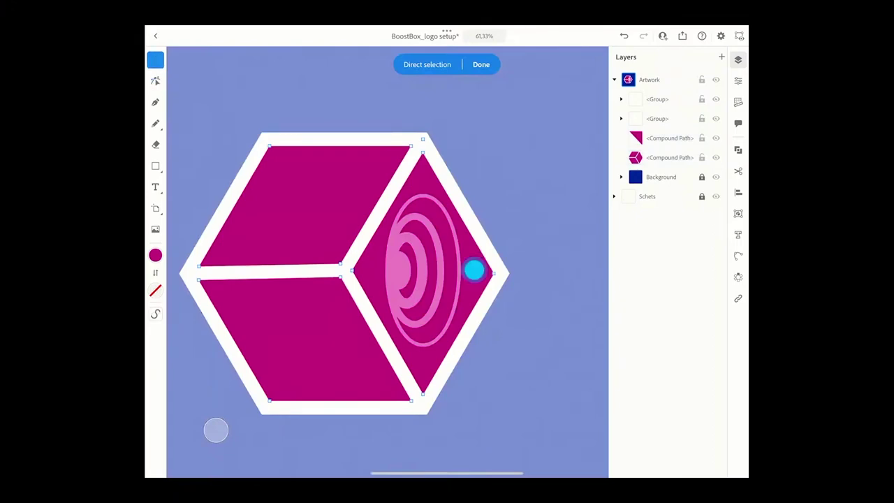
click(155, 80)
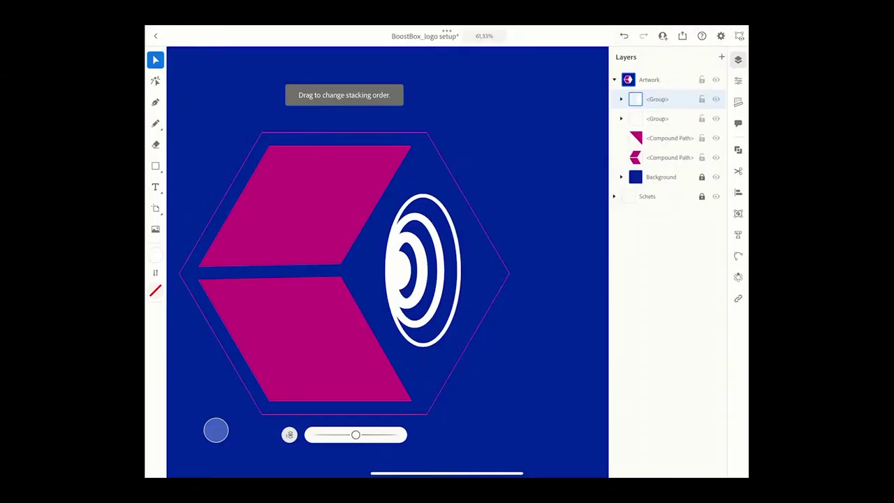
Send the white hexagon group behind the magenta faces and fill the speaker ring group with the magenta C4037E swatch
drag(357, 435, 335, 435)
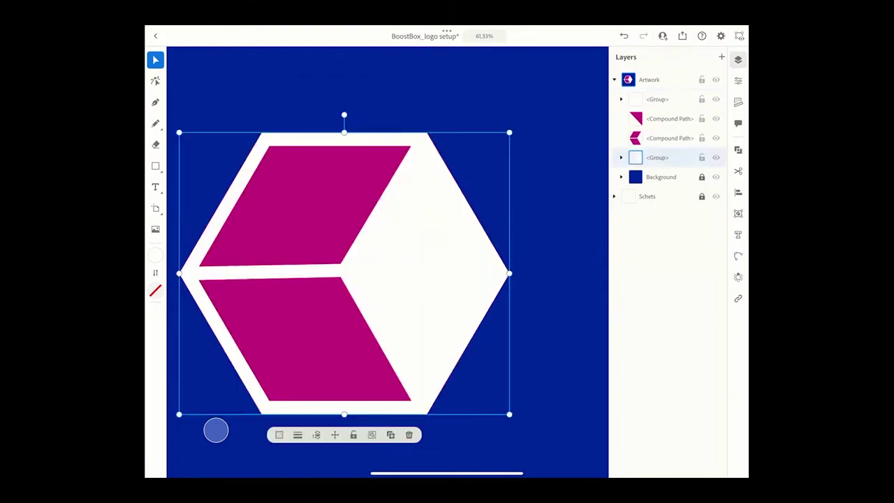
click(657, 99)
click(155, 255)
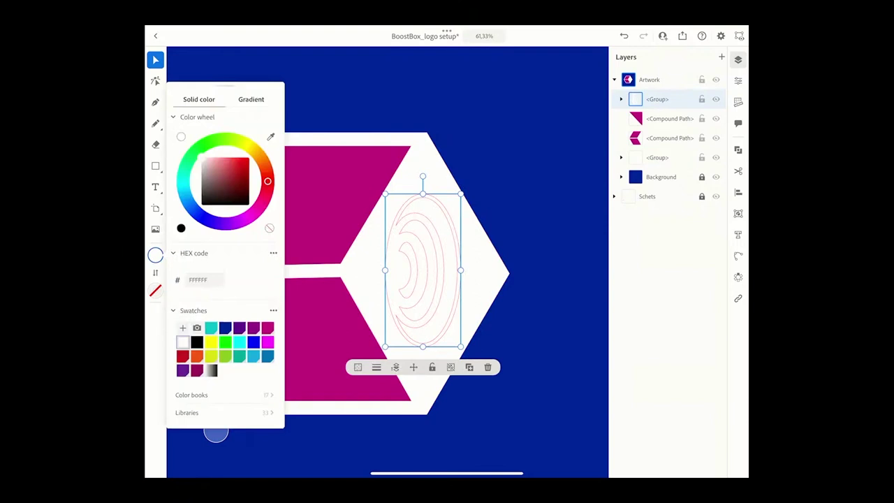
click(267, 327)
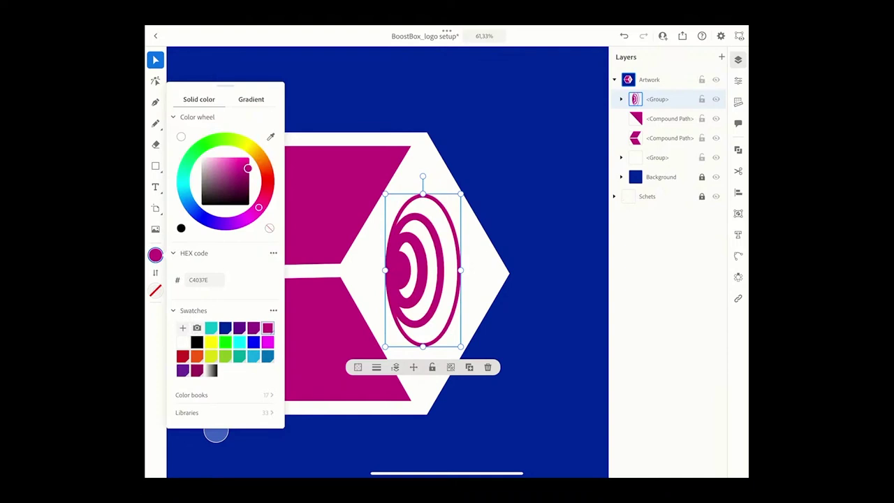
Enlarge the magenta speaker ring group proportionally from its center so it spans most of the cube's white right face
click(465, 190)
key(ctrl+z)
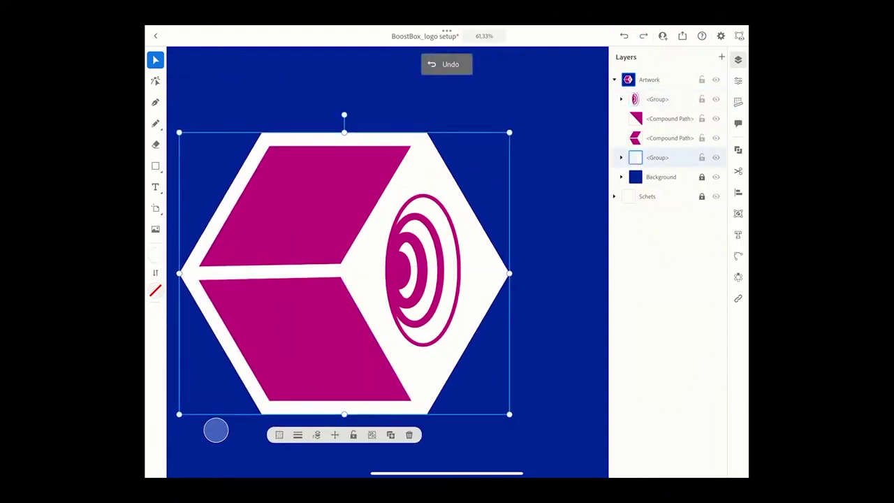
click(401, 271)
click(212, 436)
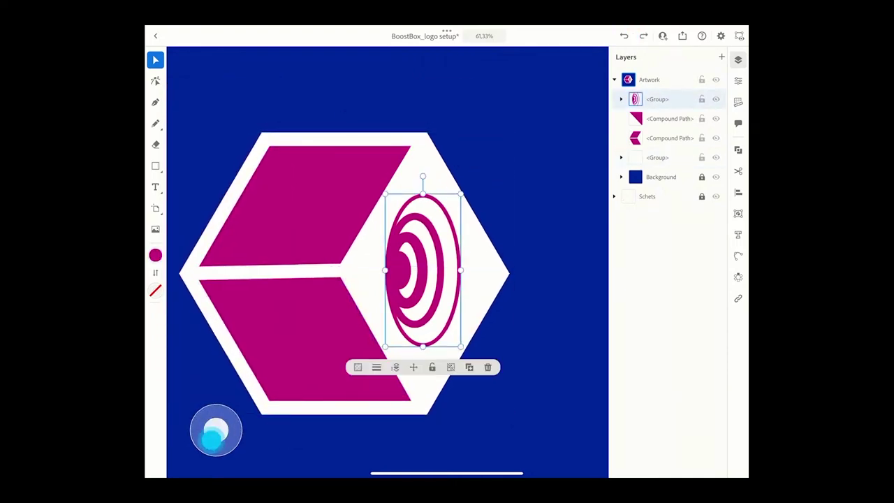
drag(462, 195, 482, 172)
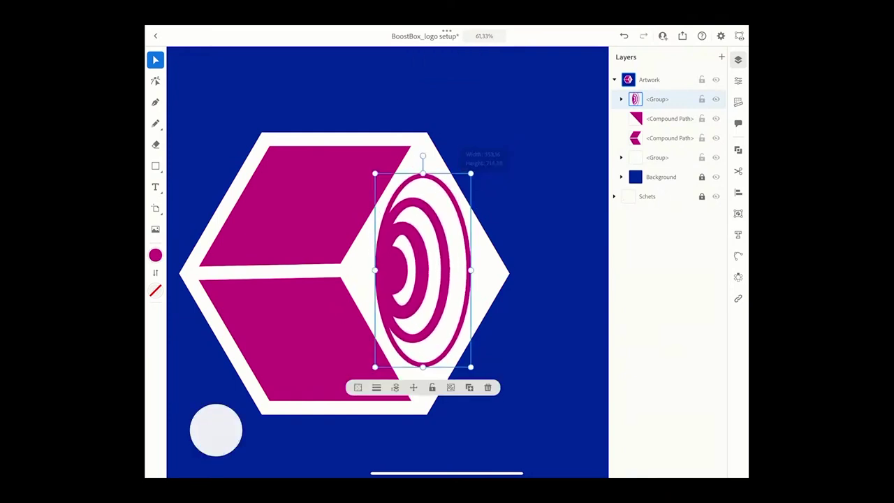
scroll(549, 279, down, 3)
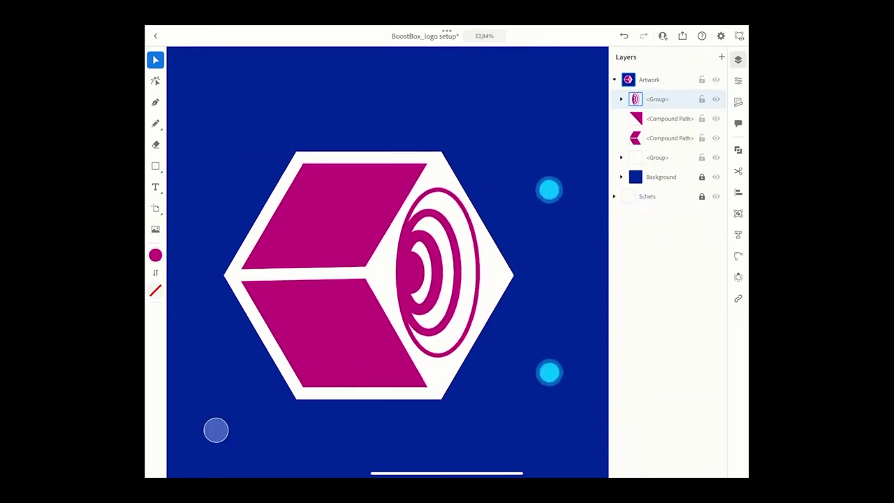
scroll(547, 289, down, 2)
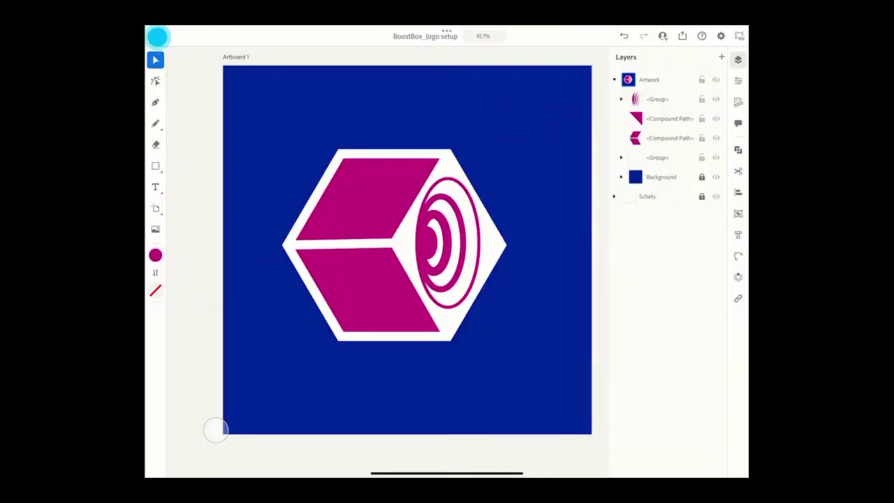
Leave the logo drawing and open BoostBox_logo setup from the BoostBox cloud folder in desktop Adobe Illustrator
click(158, 36)
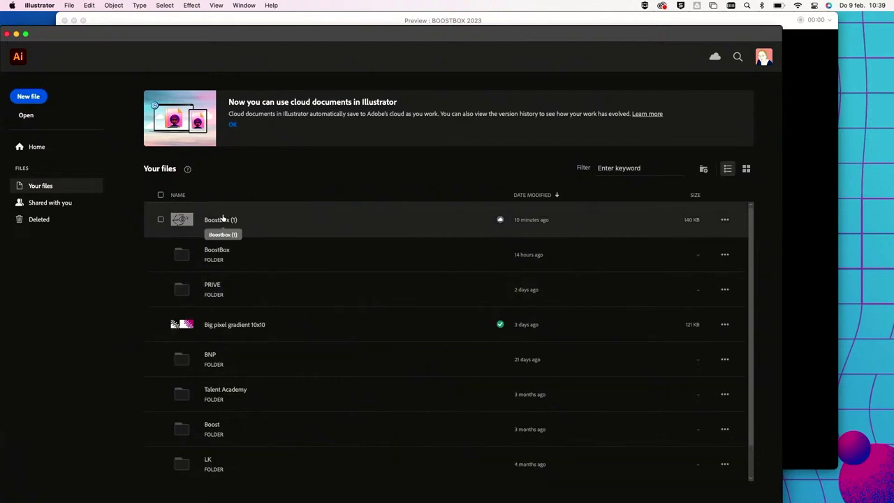
click(181, 255)
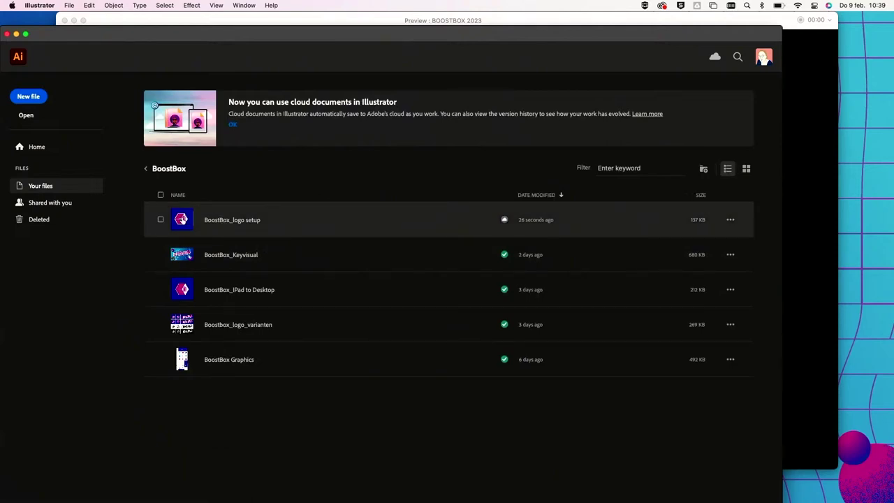
double_click(181, 219)
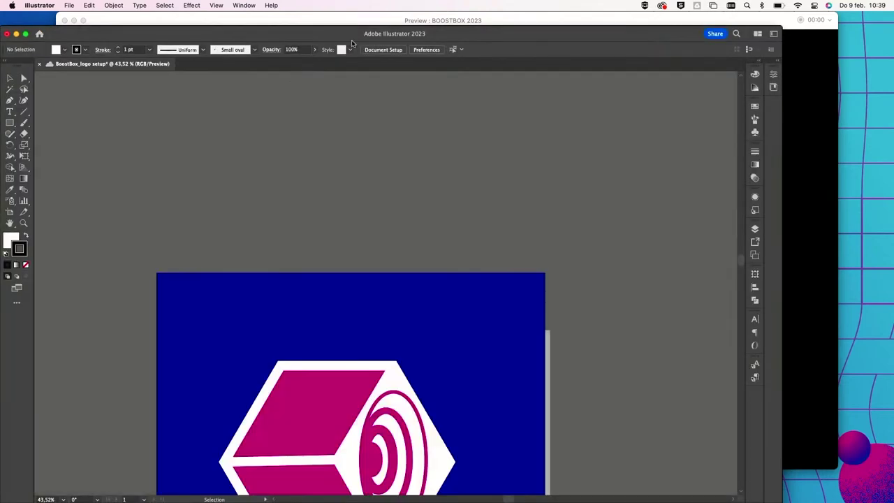
scroll(306, 134, down, 5)
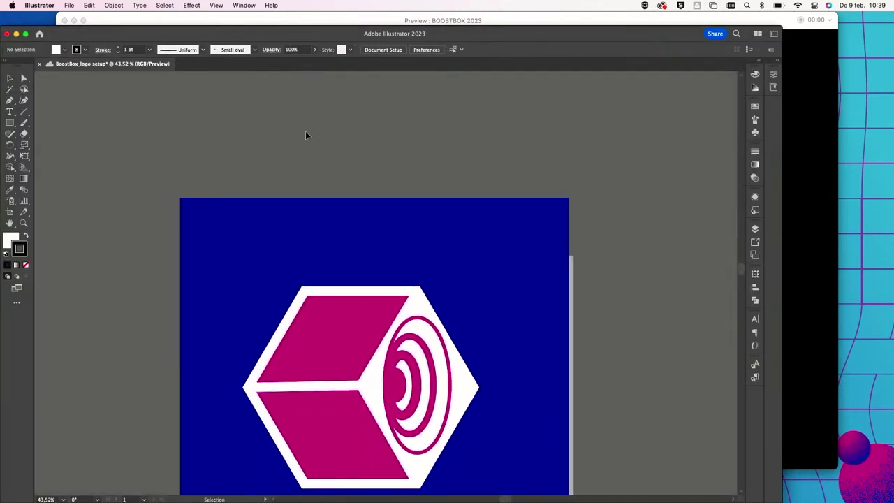
scroll(306, 135, down, 2)
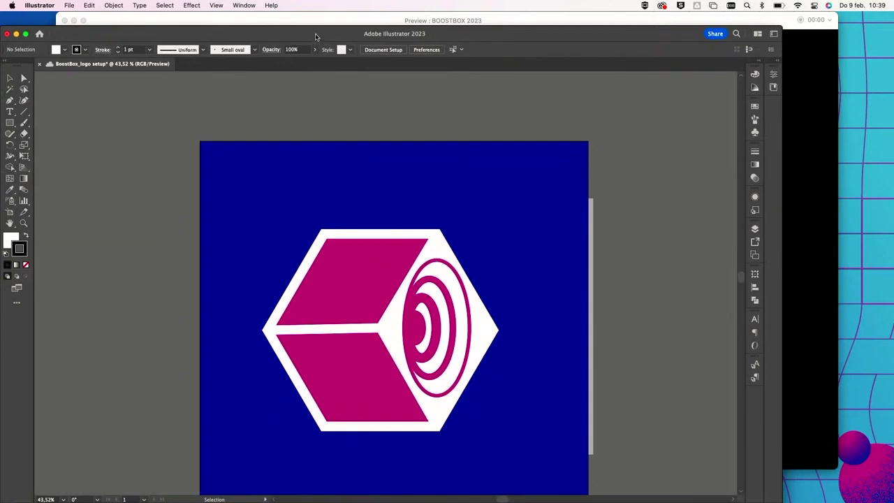
drag(315, 37, 316, 21)
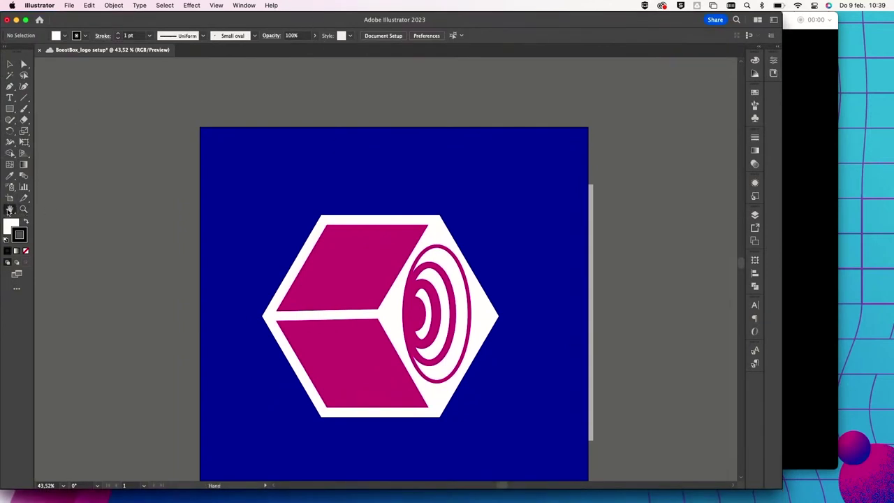
scroll(8, 211, up, 1)
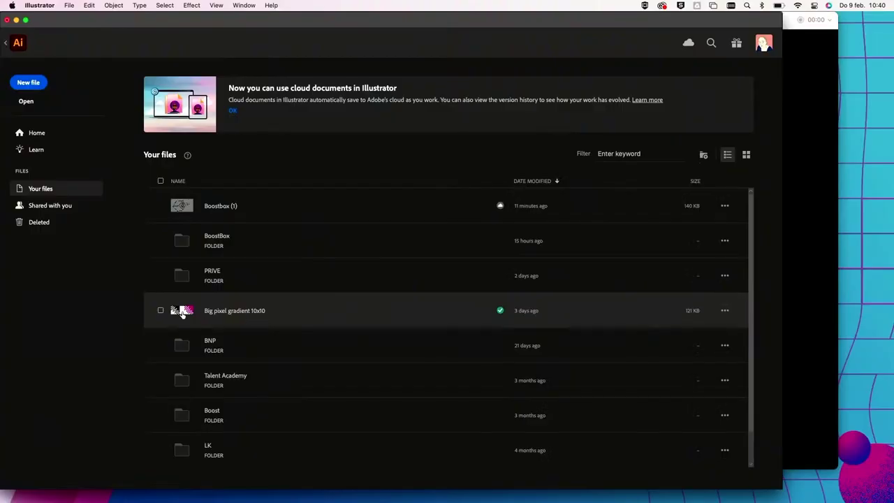
Copy the magenta pixel pattern group from the Big pixel gradient 10x10 cloud document and close that document
click(181, 311)
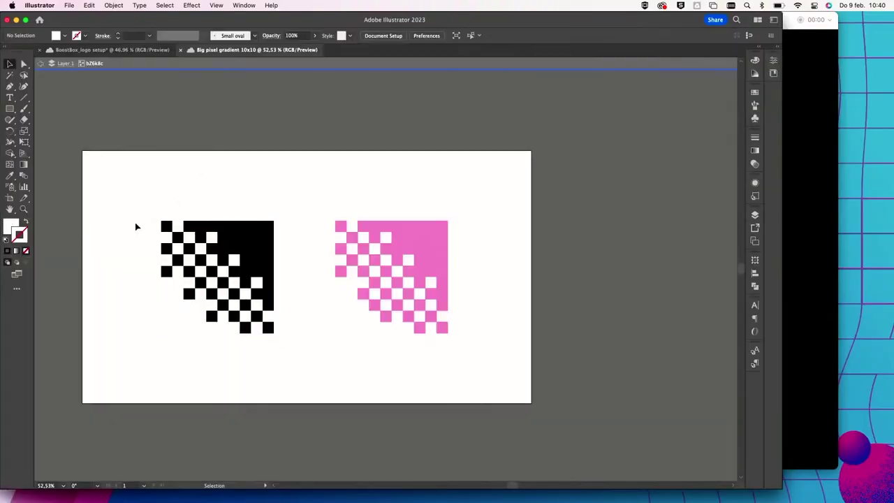
double_click(329, 189)
click(431, 245)
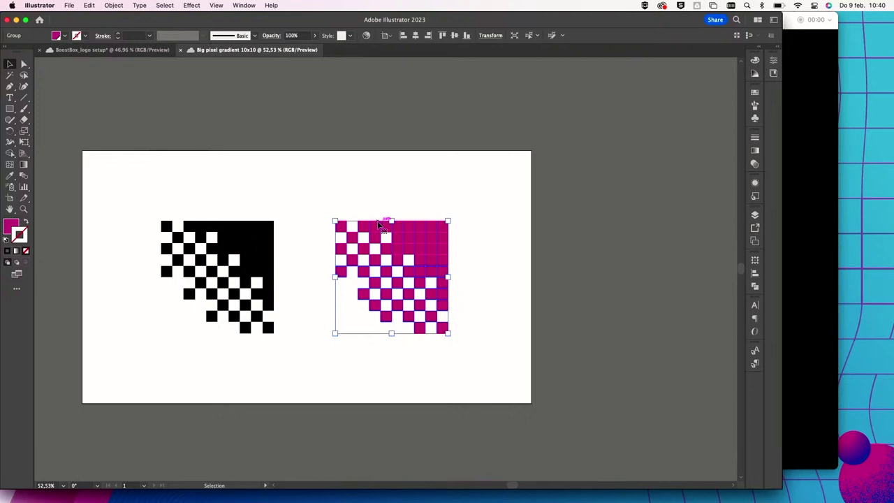
key(a)
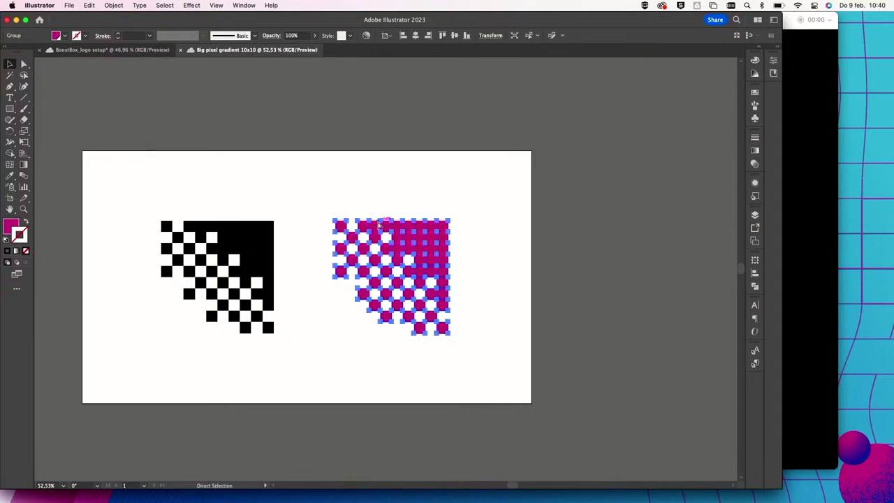
key(super+w)
Paste the magenta pixel pattern into the logo document over the cube's lower face
alt+scroll(333, 347, up, 3)
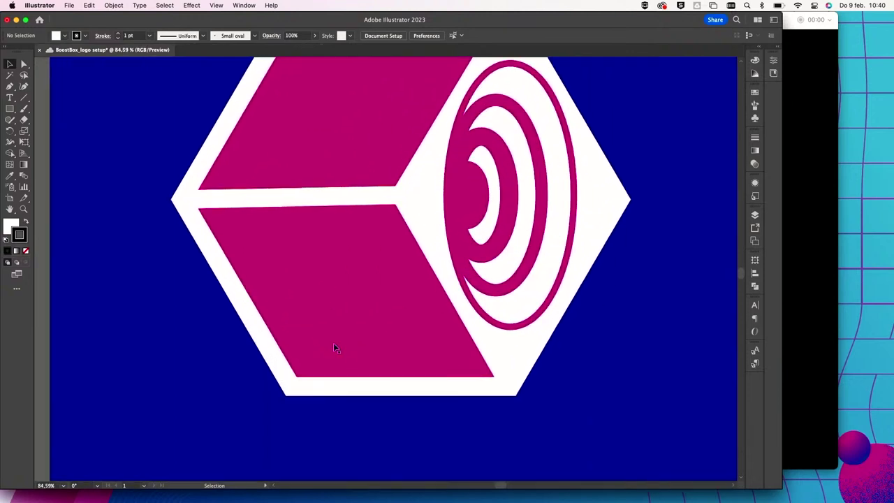
key(v)
key(super+v)
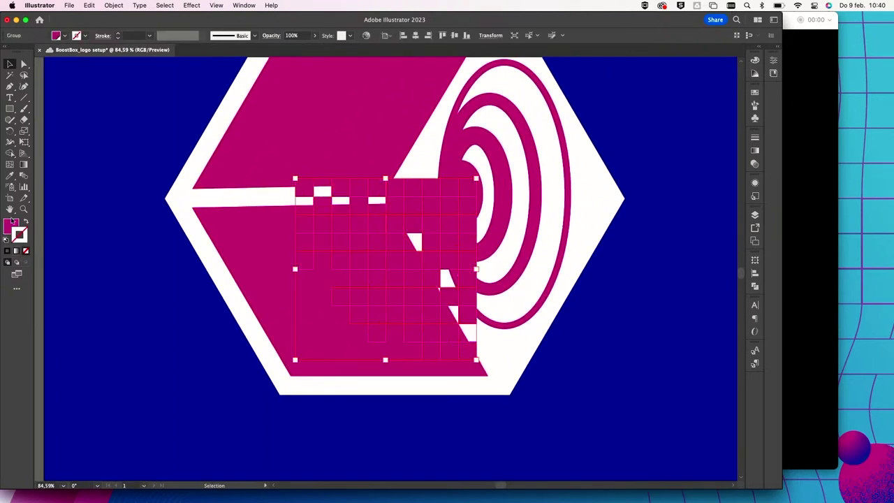
Recolor the cube's two magenta faces with the turquoise New swatch 4
double_click(218, 238)
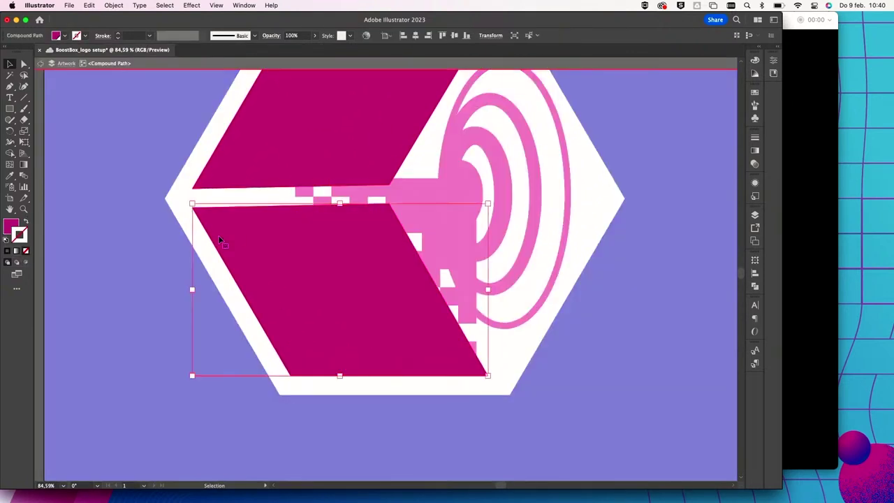
double_click(10, 226)
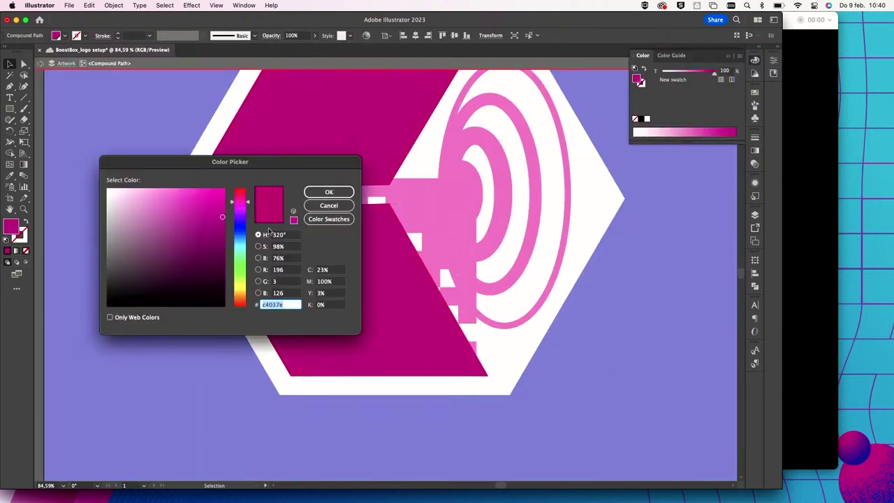
click(328, 219)
click(133, 248)
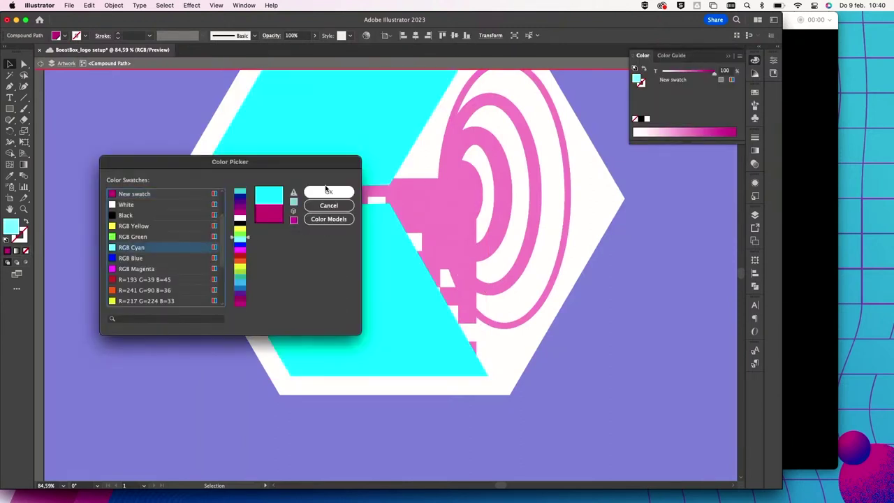
scroll(160, 272, up, 2)
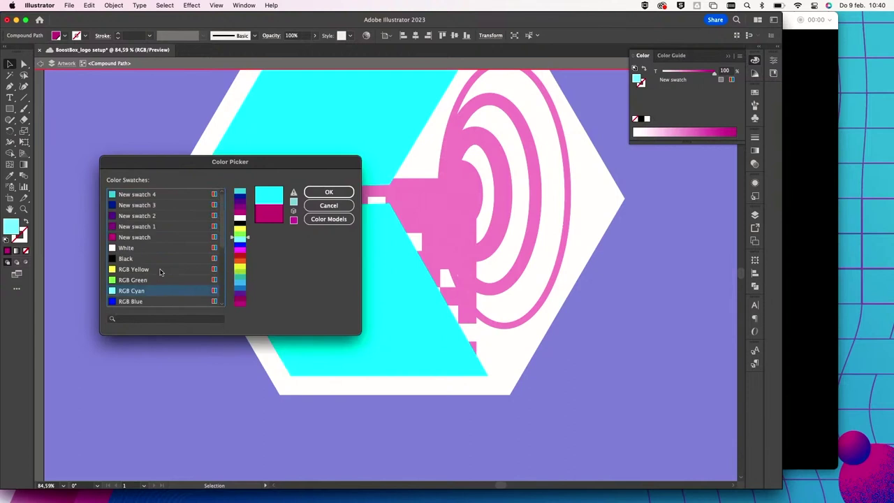
click(135, 194)
click(328, 193)
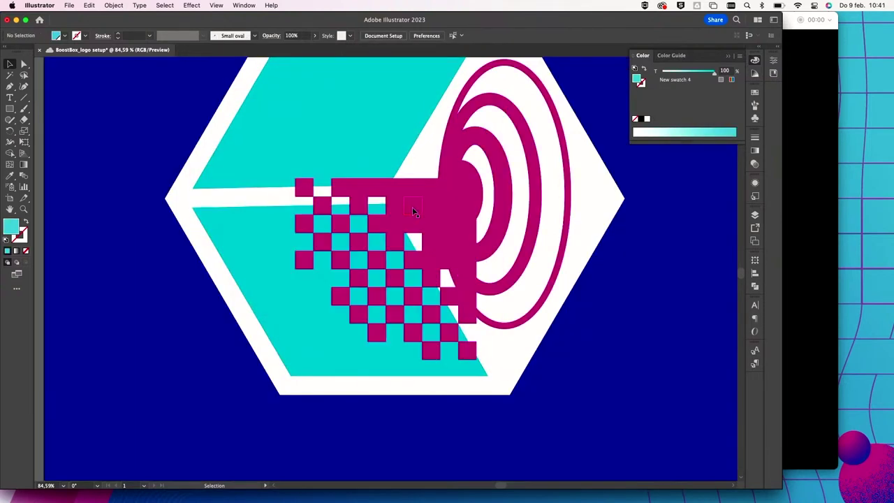
Move the magenta pixel pattern onto the cube's lower face, aligning its upper-right corner with the face's upper-right corner
click(420, 204)
drag(420, 204, 361, 222)
scroll(363, 223, down, 3)
scroll(363, 224, right, 2)
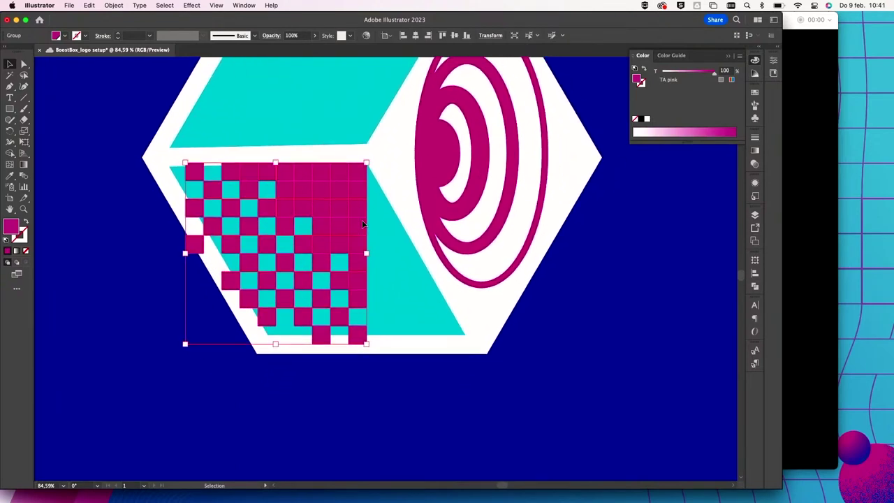
scroll(362, 224, up, 4)
scroll(362, 224, left, 1)
scroll(364, 226, down, 2)
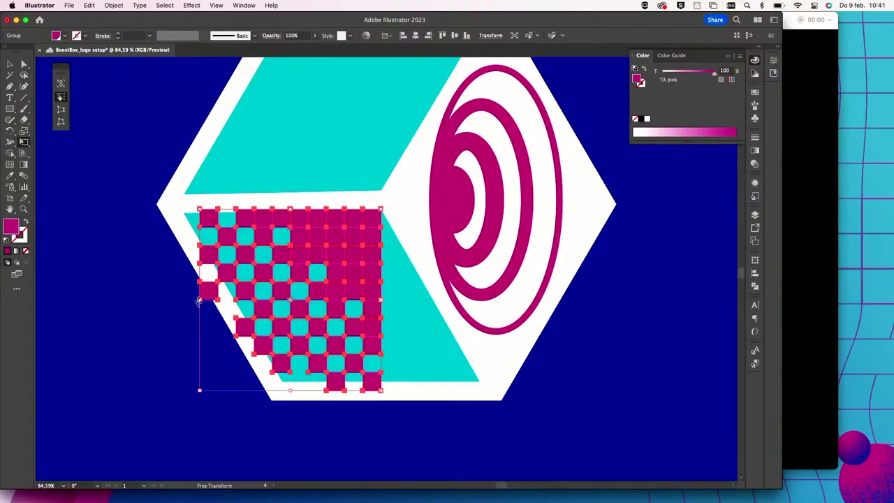
Widen, shear and distort the pixel pattern with Free Transform so it matches the slanted outline of the cube's lower face
drag(199, 301, 190, 307)
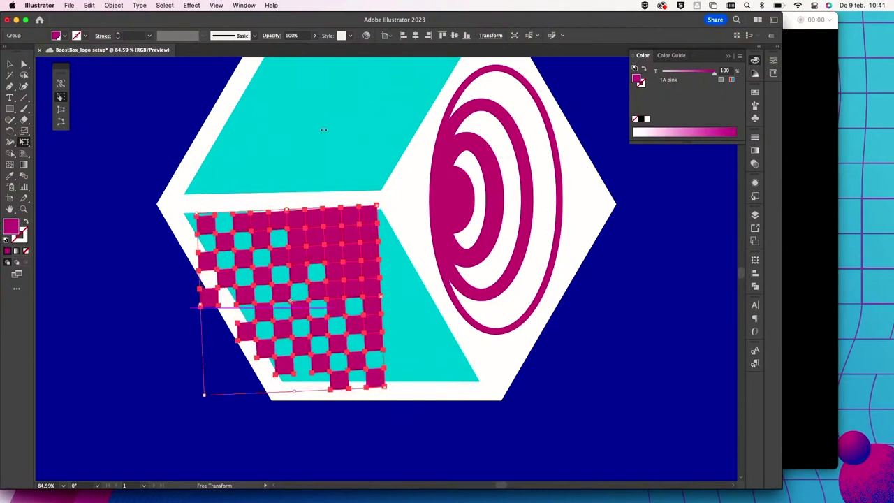
key(super+z)
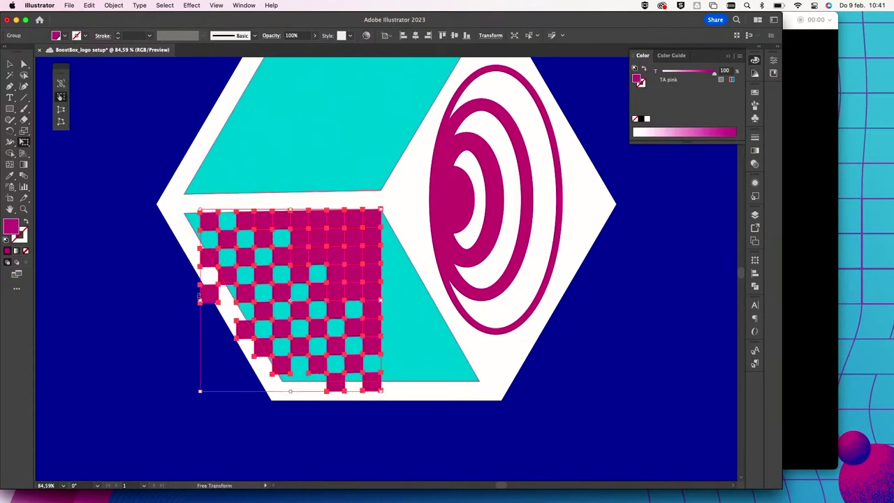
drag(199, 301, 184, 301)
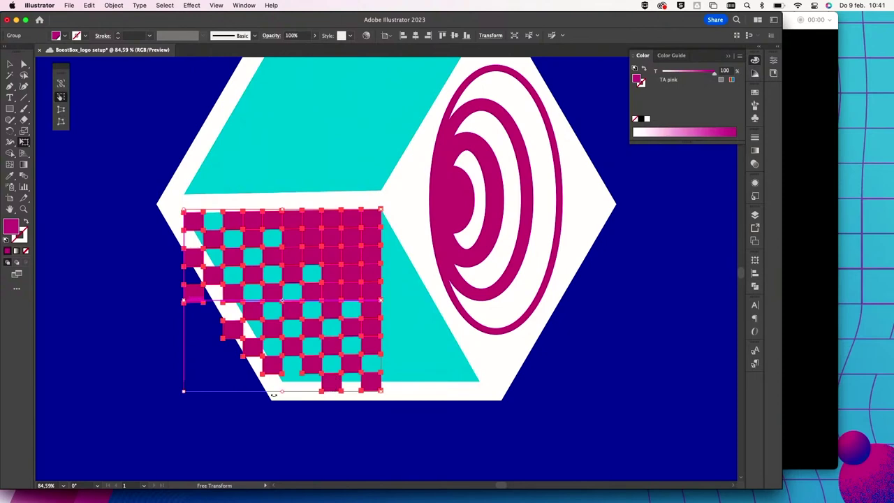
drag(283, 391, 383, 383)
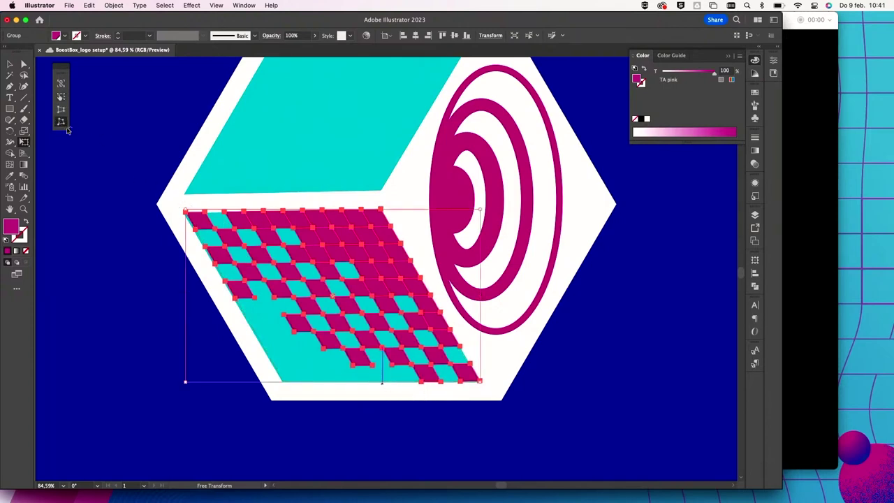
drag(189, 215, 187, 214)
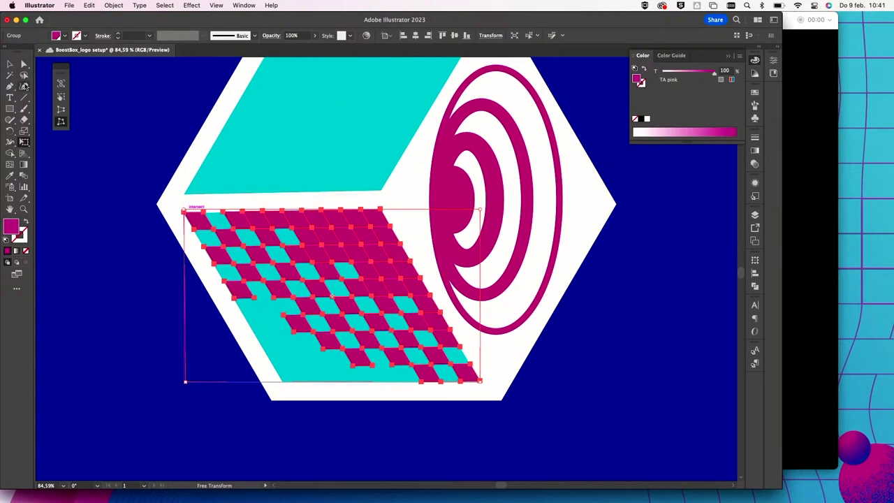
Isolate the turquoise compound path and delete its lower face from behind the pixel pattern
key(v)
double_click(308, 357)
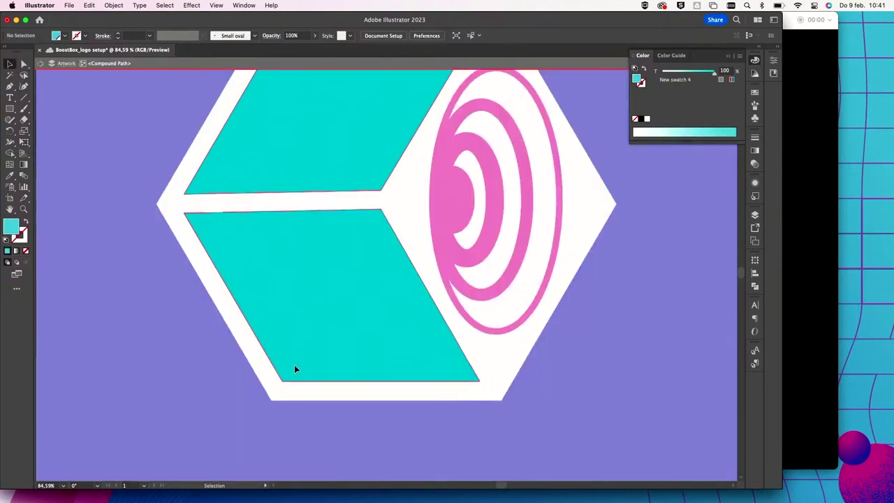
click(294, 370)
key(Delete)
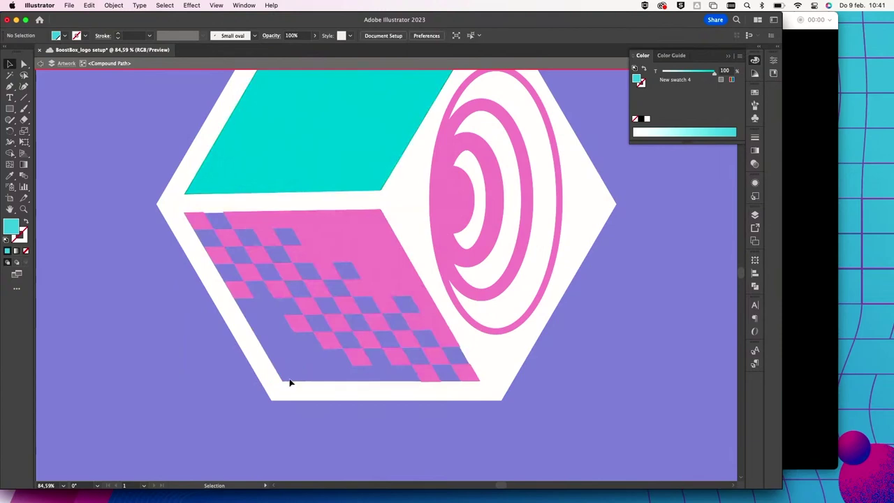
Delete the lower-face cutout inside the white cube group so the pixel pattern sits on solid white
double_click(289, 385)
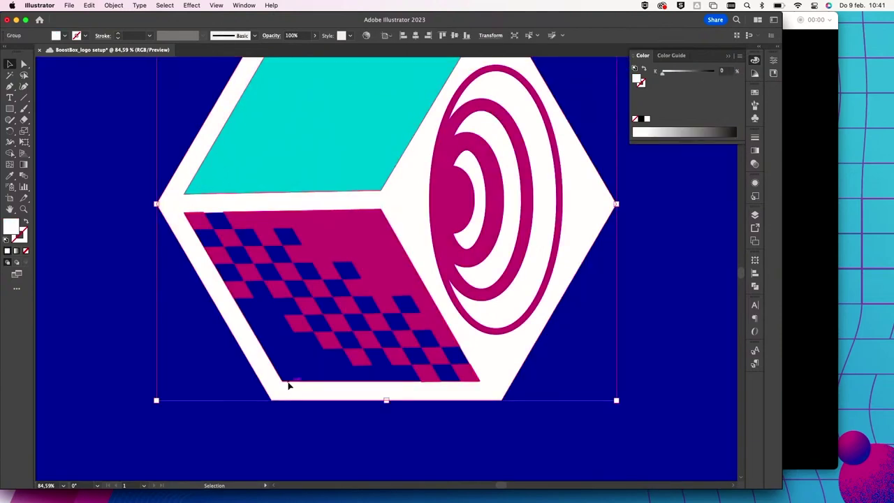
double_click(289, 385)
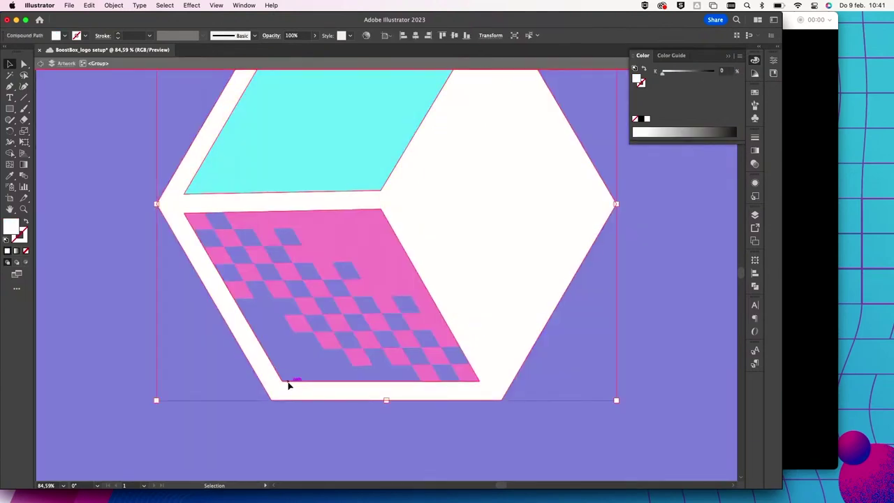
double_click(289, 385)
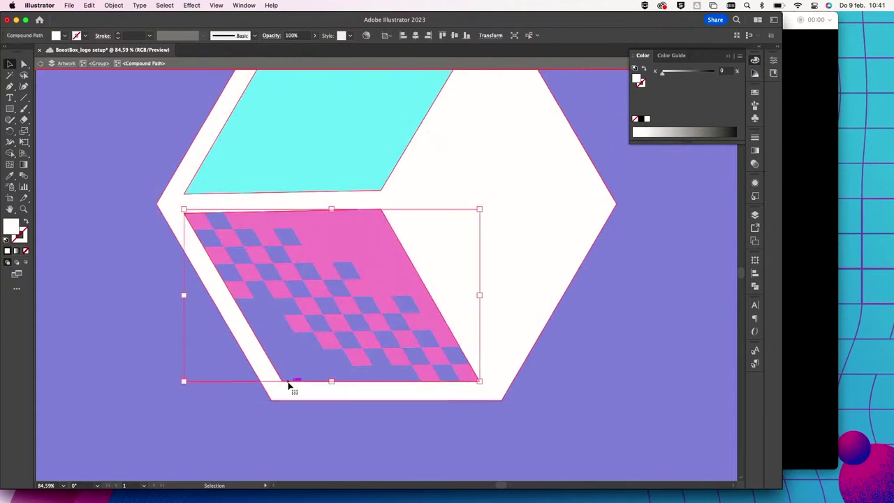
key(Delete)
double_click(205, 383)
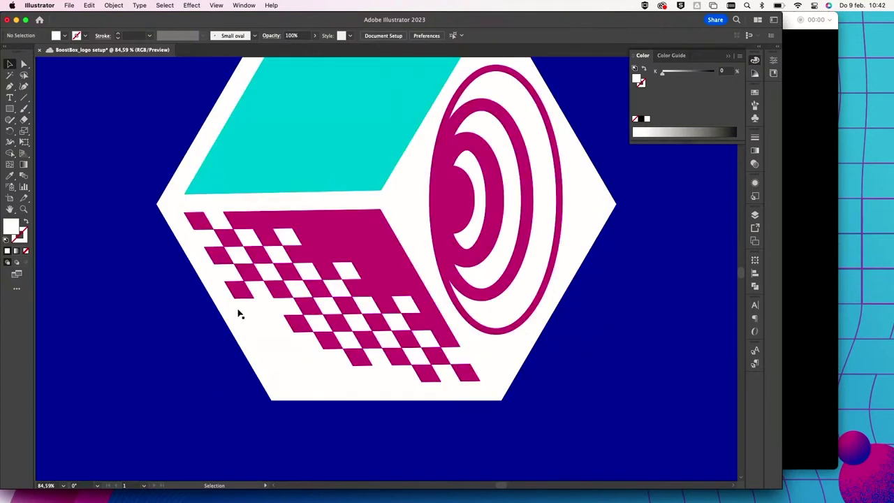
Recolor the cube's turquoise top face with the magenta New swatch
click(295, 157)
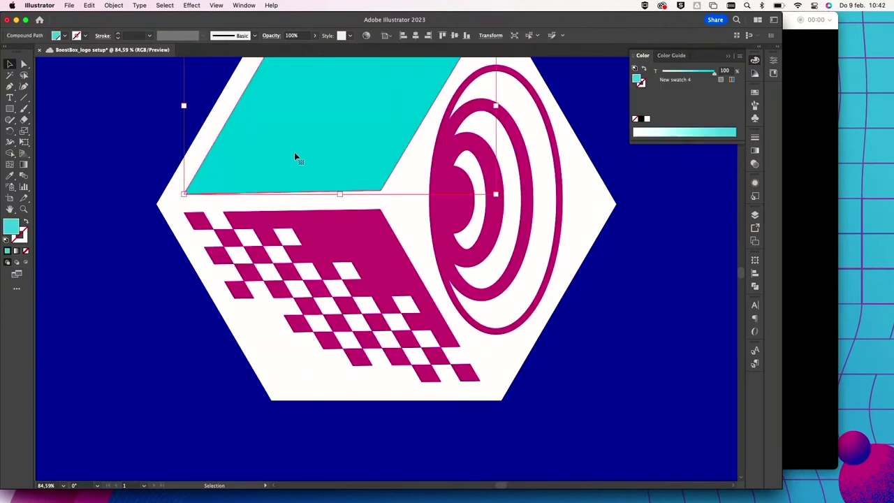
double_click(10, 228)
click(325, 219)
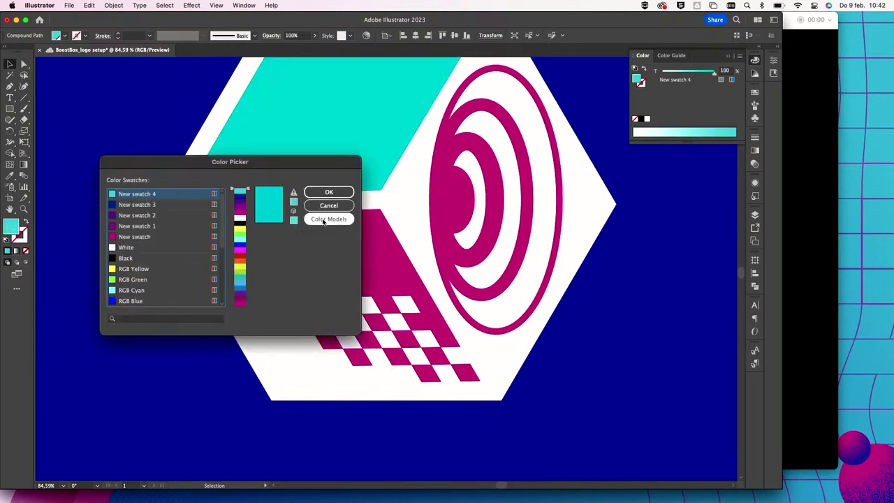
click(133, 237)
click(328, 192)
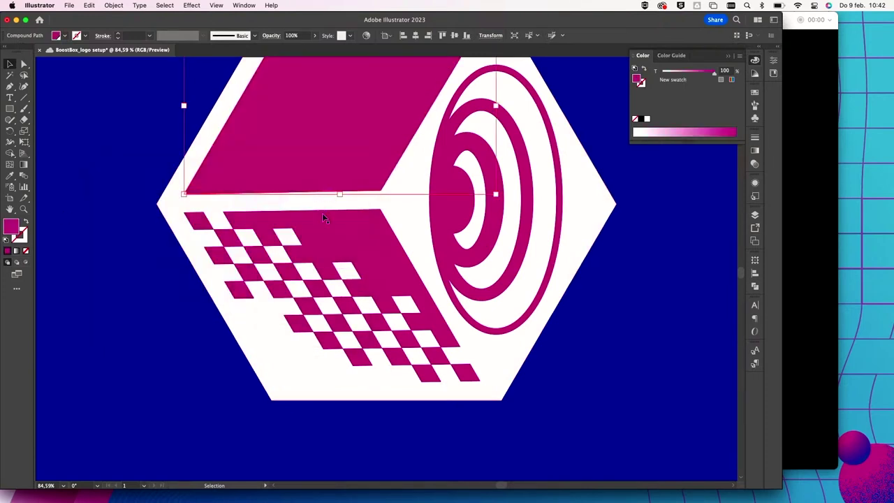
Duplicate Artboard 1 together with its artwork to the right of the original
scroll(350, 242, down, 2)
scroll(351, 242, down, 5)
scroll(351, 244, right, 5)
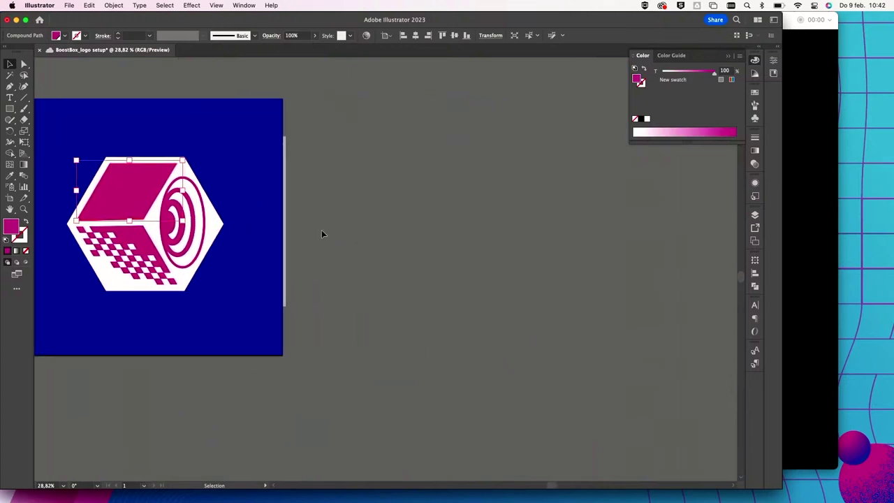
scroll(322, 234, left, 2)
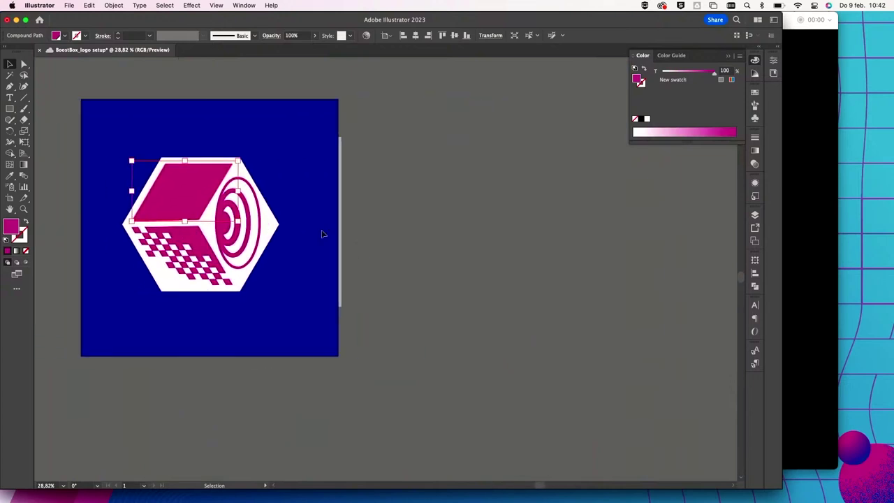
click(430, 251)
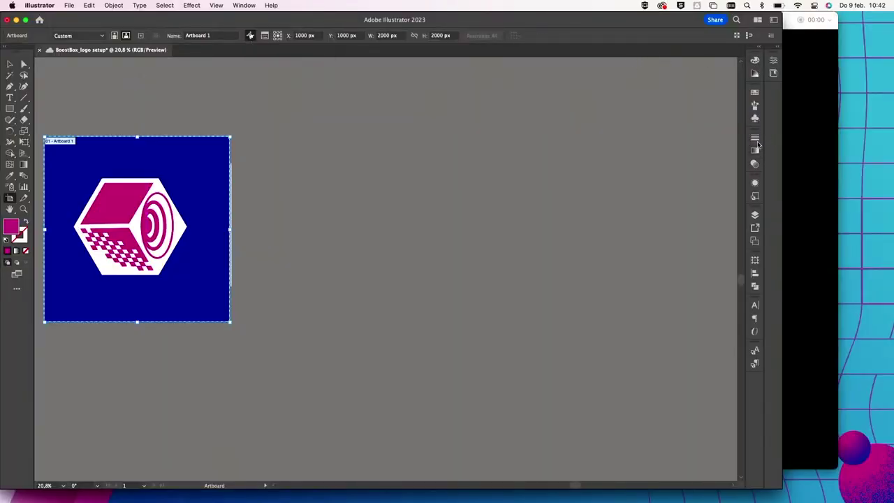
click(755, 216)
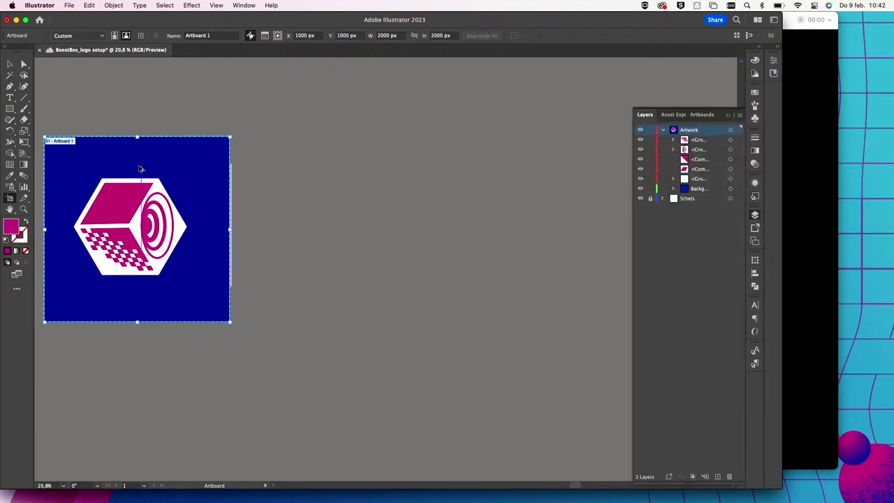
drag(109, 165, 316, 175)
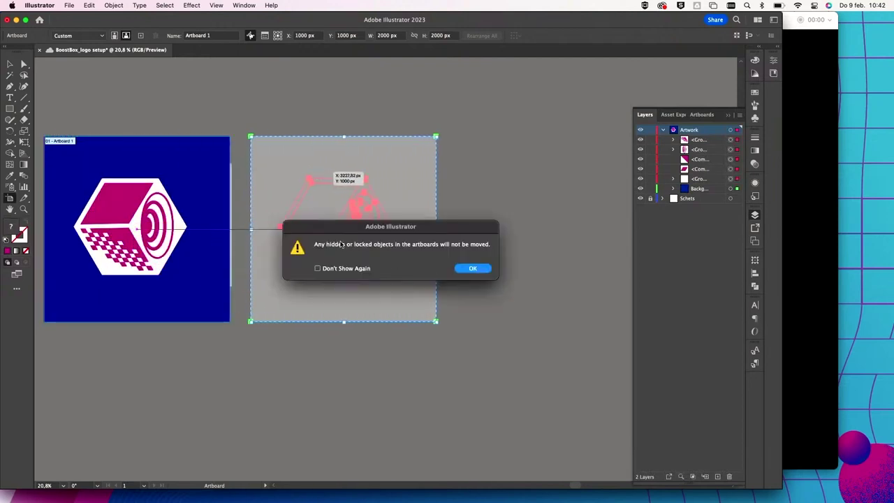
click(472, 269)
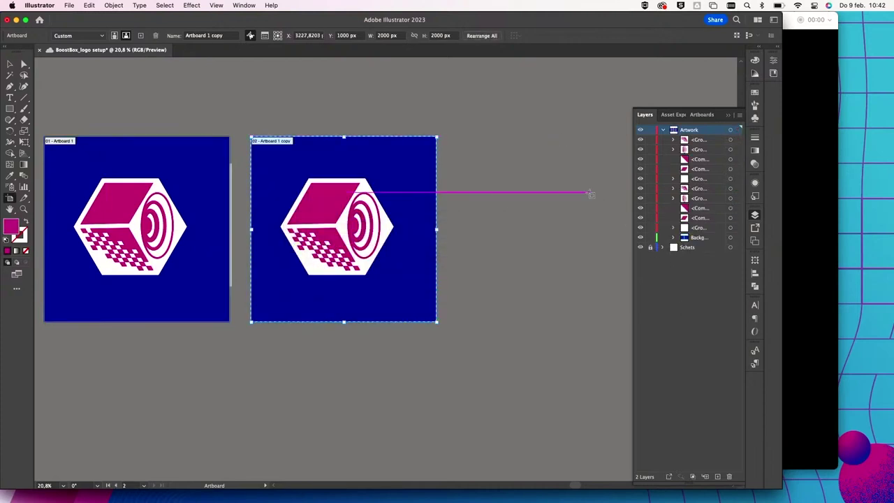
Widen the copied artboard to about 6304 px and extend its dark blue background rectangle across the full width
scroll(365, 265, right, 10)
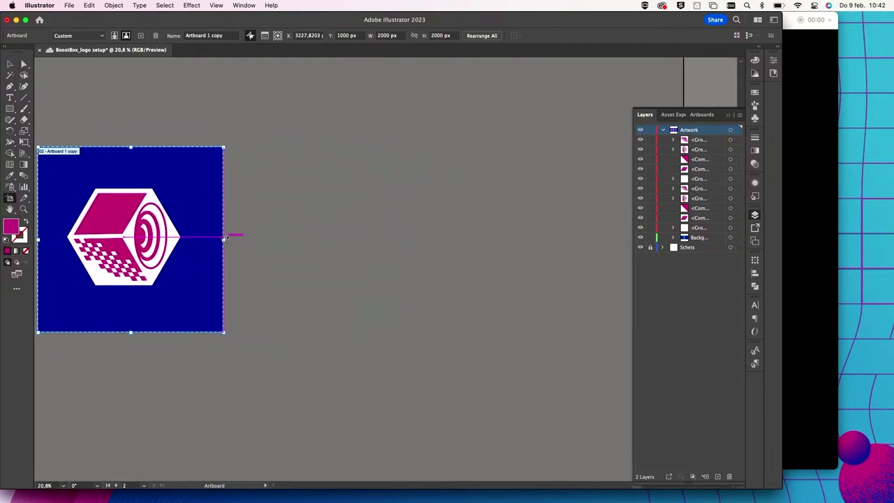
drag(224, 238, 623, 240)
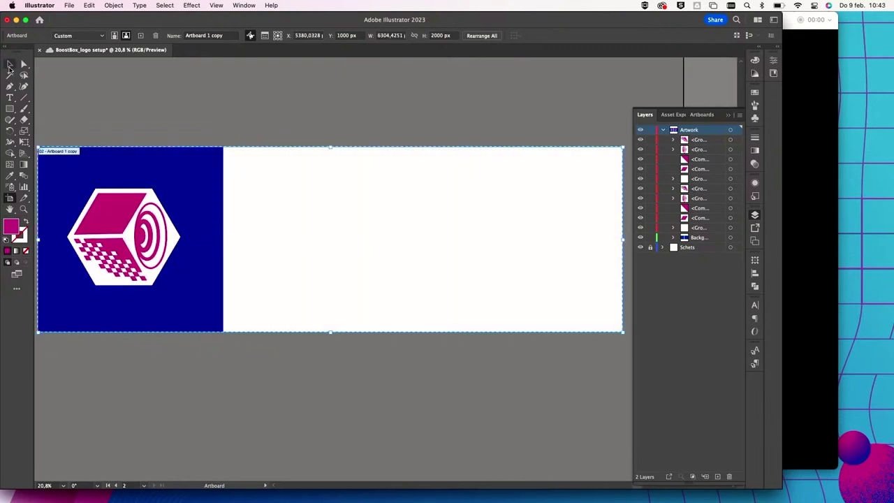
click(10, 64)
click(204, 163)
double_click(200, 198)
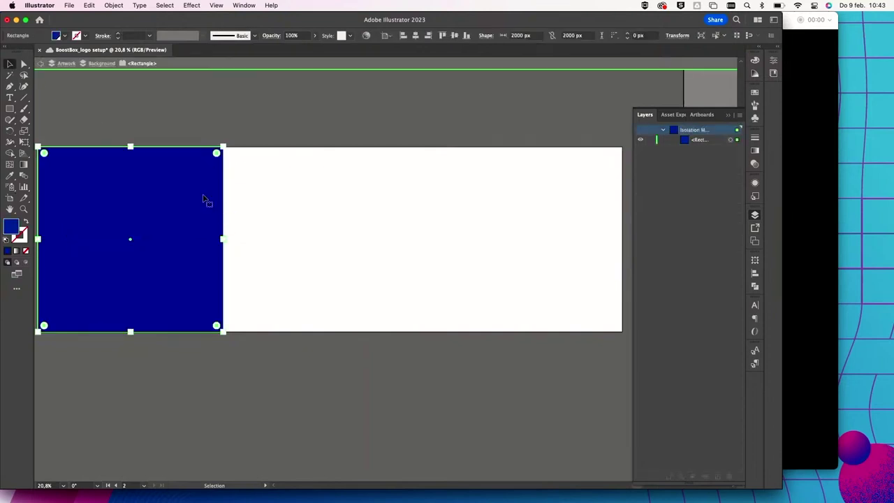
drag(223, 239, 622, 239)
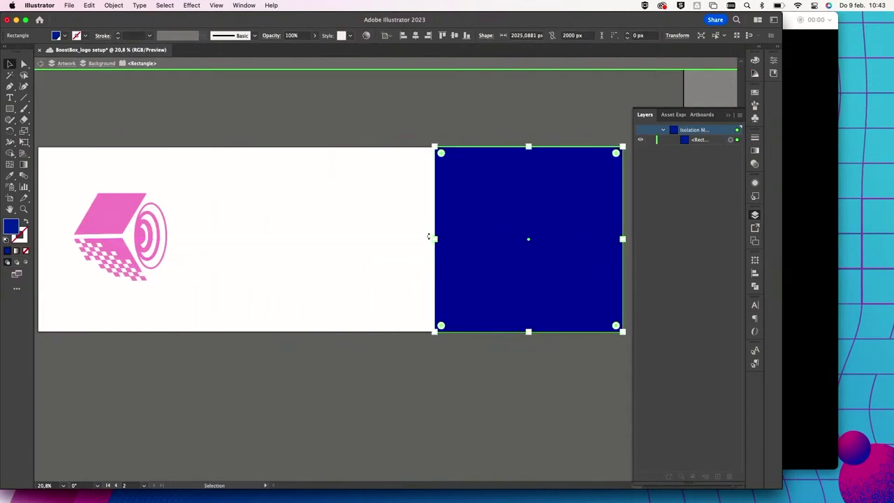
drag(435, 240, 85, 231)
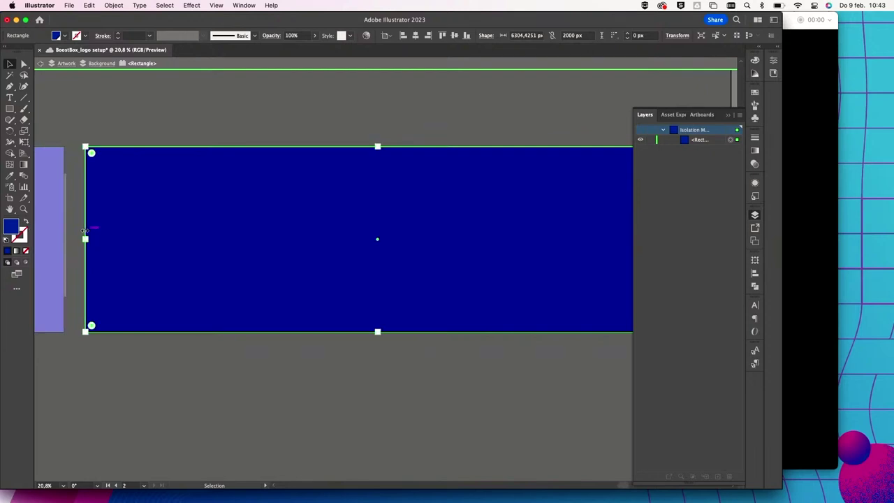
double_click(231, 410)
Lock the Background layer, group the wide artboard's cube artwork, and move the group to the artboard's far right
scroll(230, 409, right, 3)
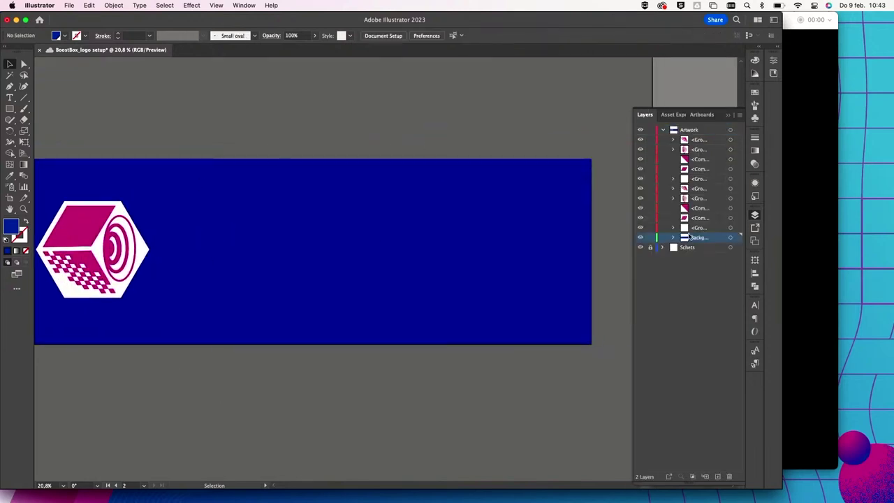
drag(105, 243, 419, 242)
key(super+z)
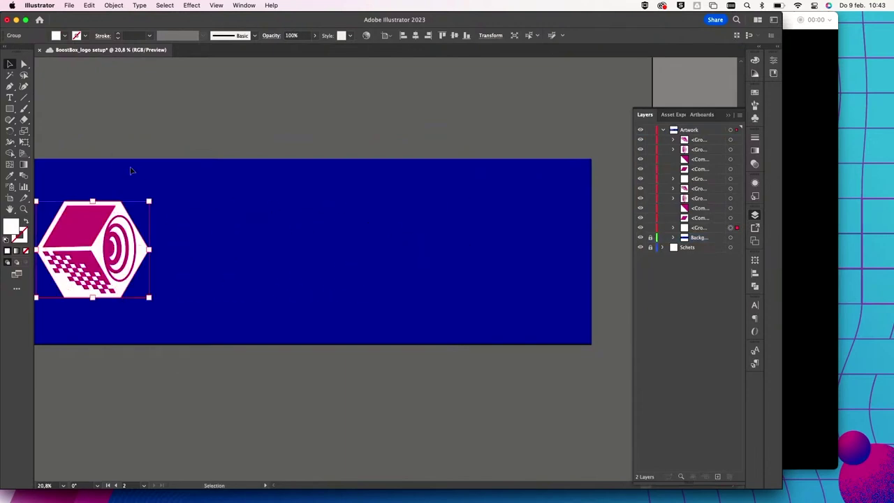
key(super+z)
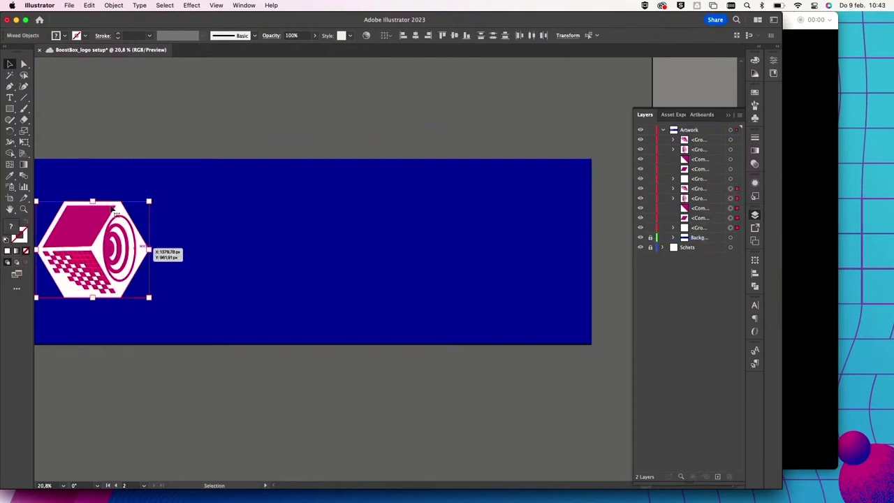
key(super+z)
key(super+z)
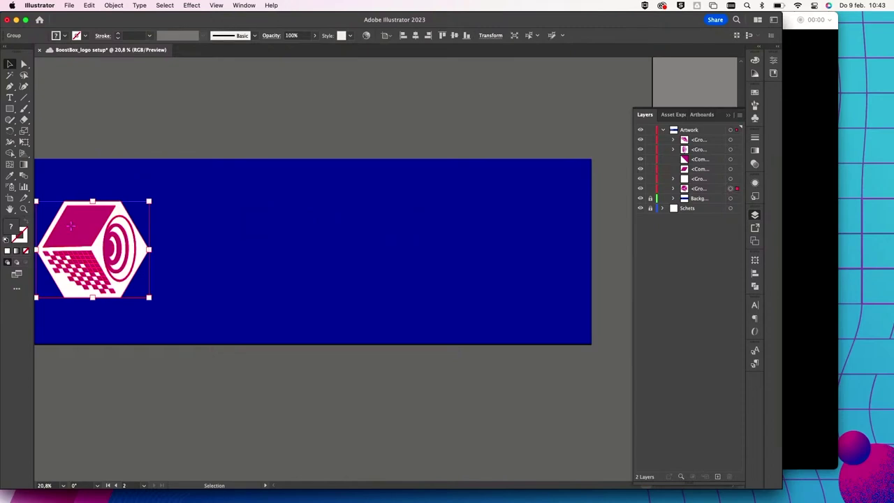
drag(70, 225, 481, 245)
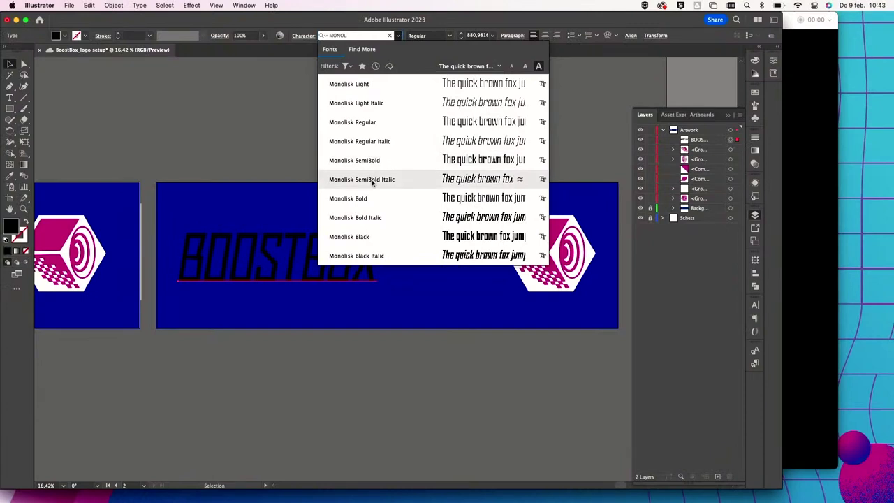
Set the BOOSTBOX text in Monolisk Bold Italic, nudge it slightly upward, and convert it to outlines
click(360, 218)
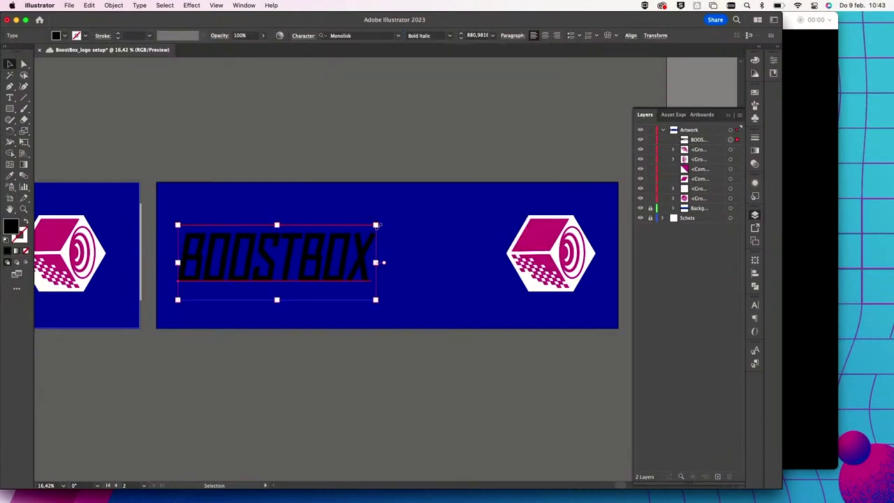
drag(376, 225, 296, 122)
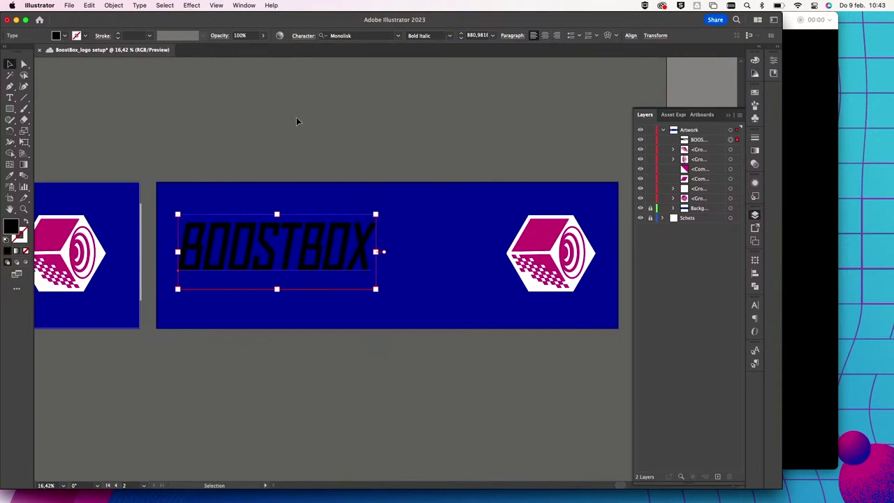
click(114, 6)
mouse_move(139, 5)
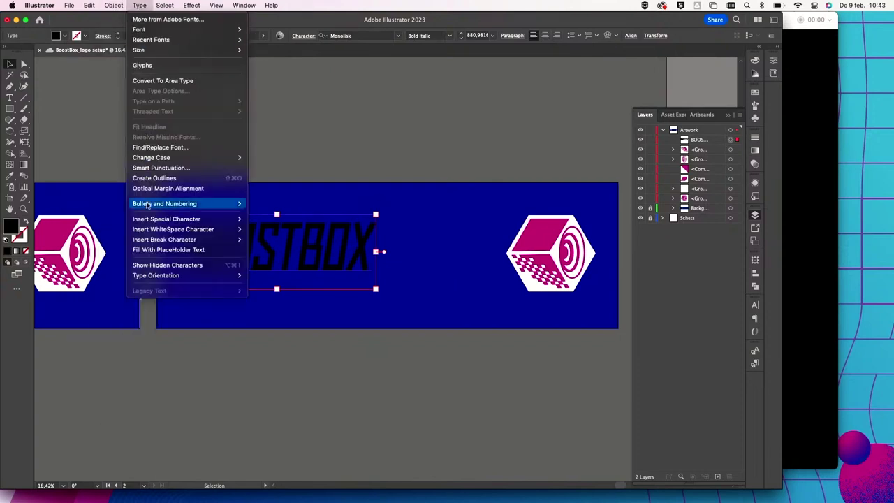
mouse_move(148, 203)
click(149, 178)
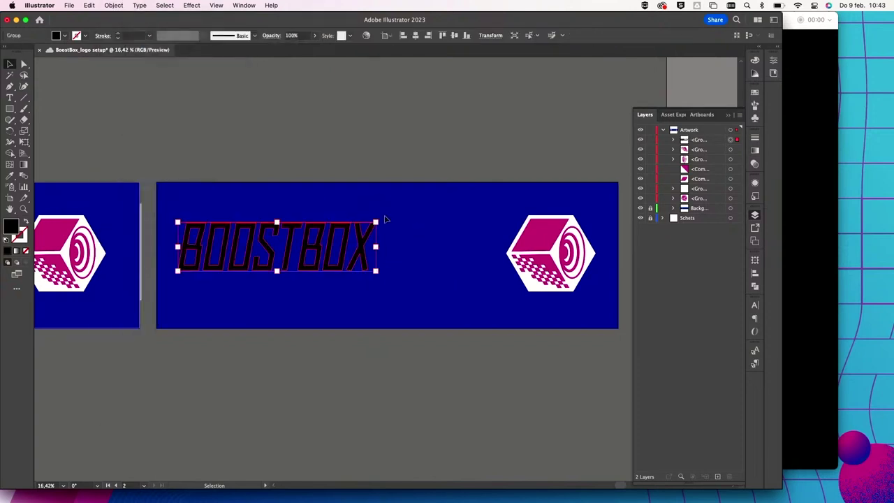
Enlarge the outlined BOOSTBOX lettering until it reaches the cube's left side, and fill it with the magenta swatch
drag(376, 222, 502, 191)
drag(481, 222, 494, 243)
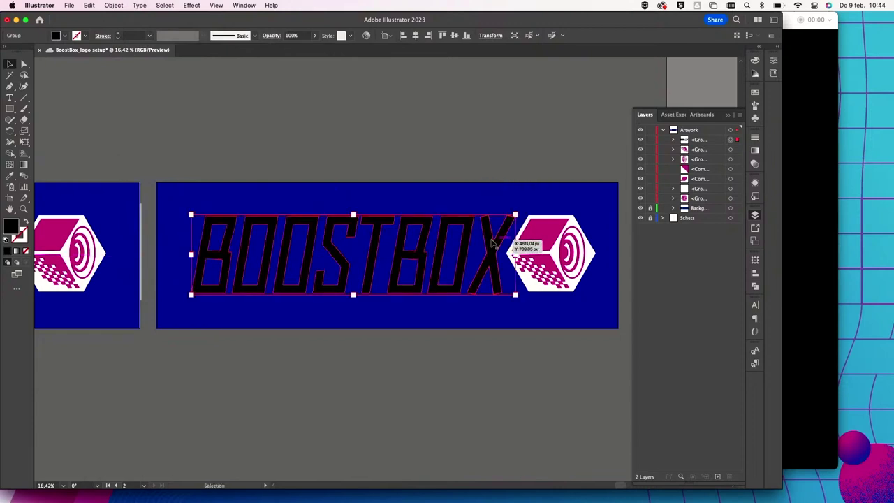
click(63, 36)
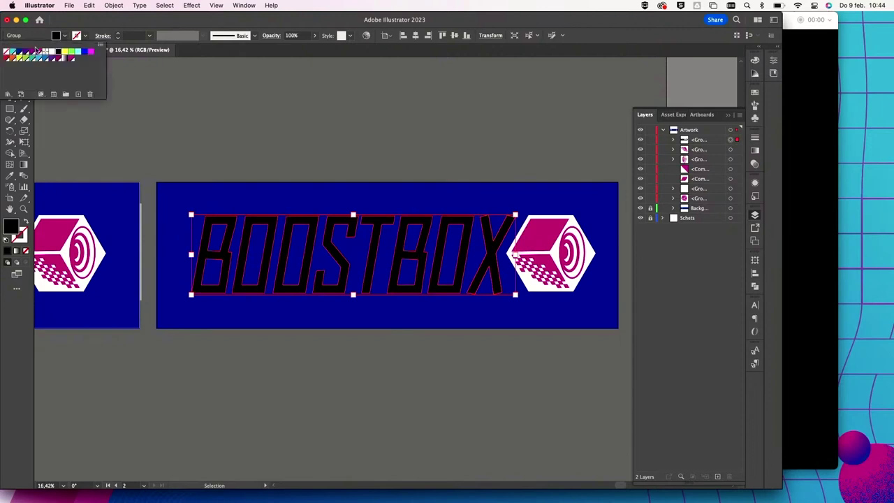
click(72, 59)
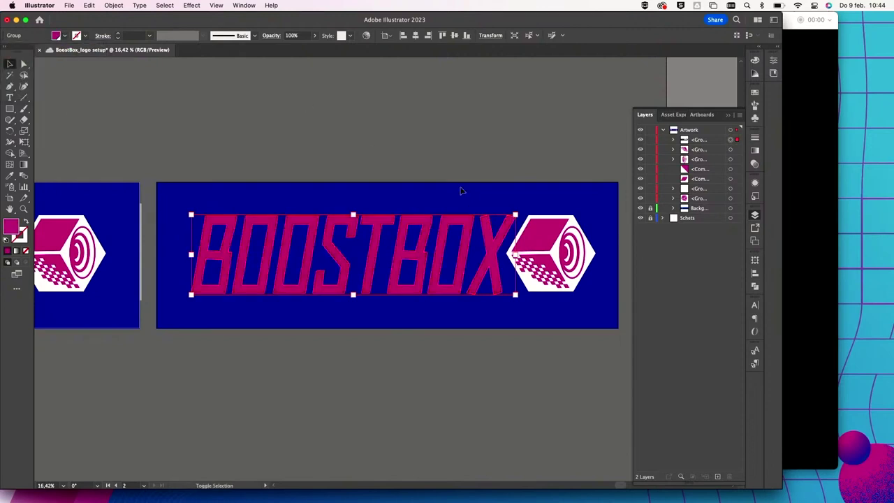
Rotate the cube and BOOSTBOX lettering together about 9° counterclockwise and reposition them within the wide artboard
click(571, 302)
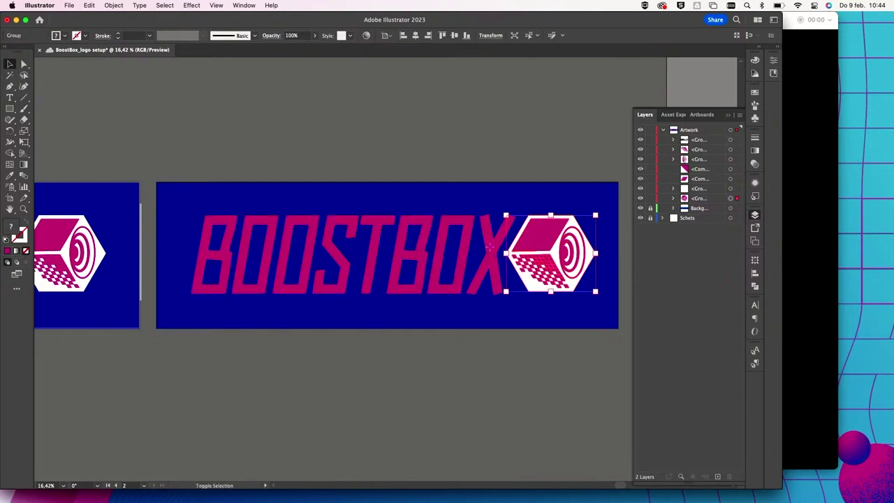
shift+click(255, 255)
drag(600, 298, 602, 269)
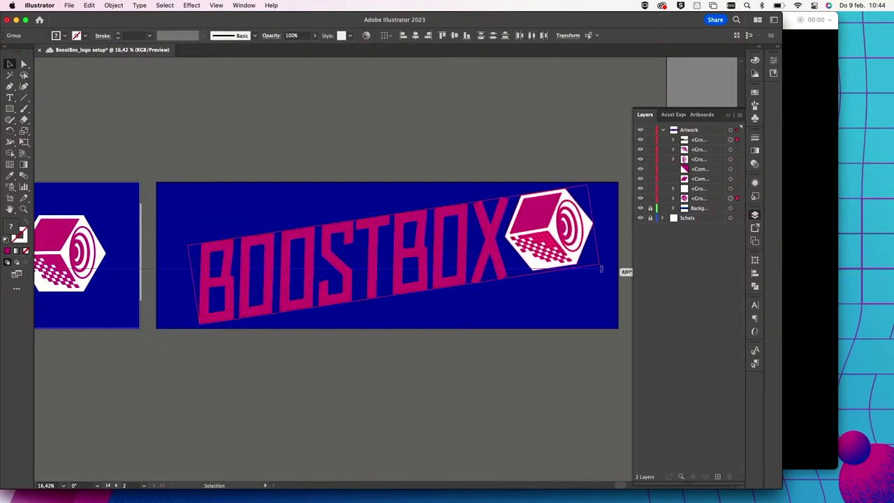
drag(206, 287, 170, 279)
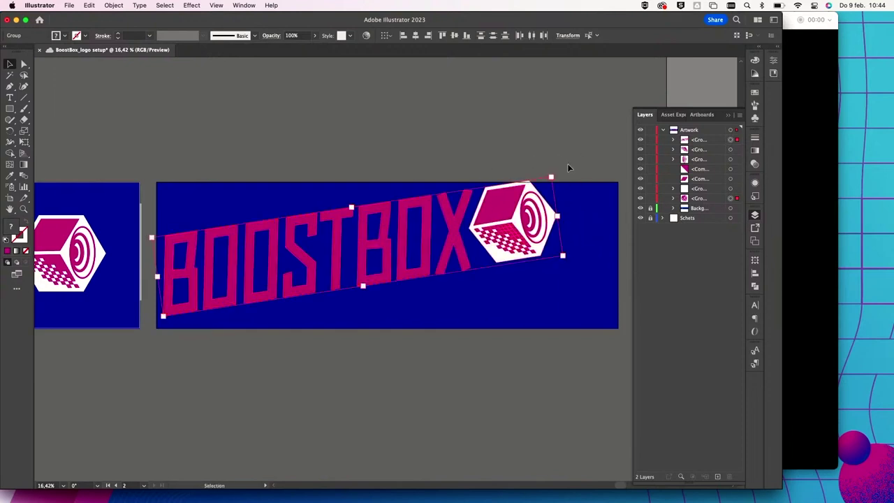
drag(555, 172, 555, 169)
drag(455, 210, 477, 225)
double_click(472, 225)
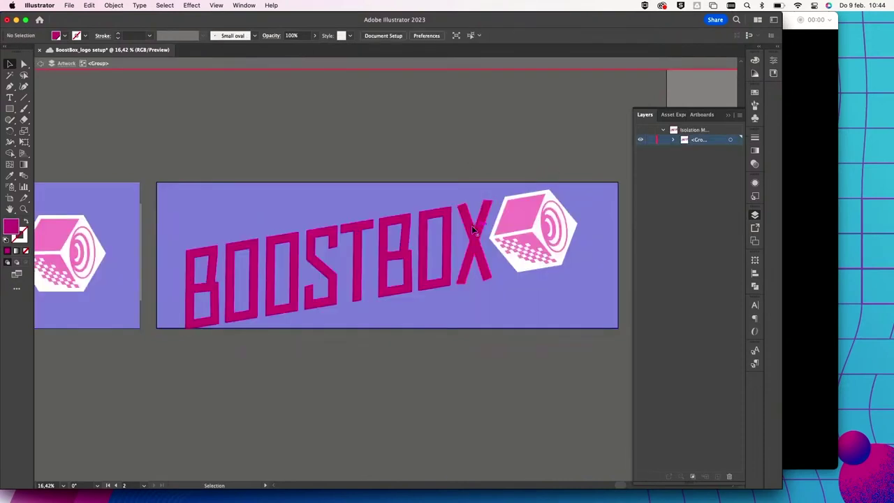
click(472, 226)
double_click(389, 149)
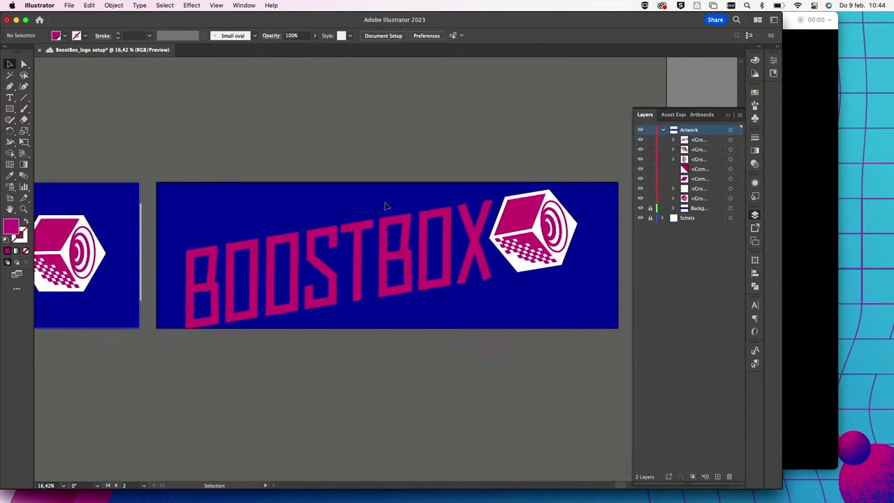
Resize the slanted BOOSTBOX lettering beside the cube and stretch the cube's white hexagon leftward behind all the letters
click(383, 246)
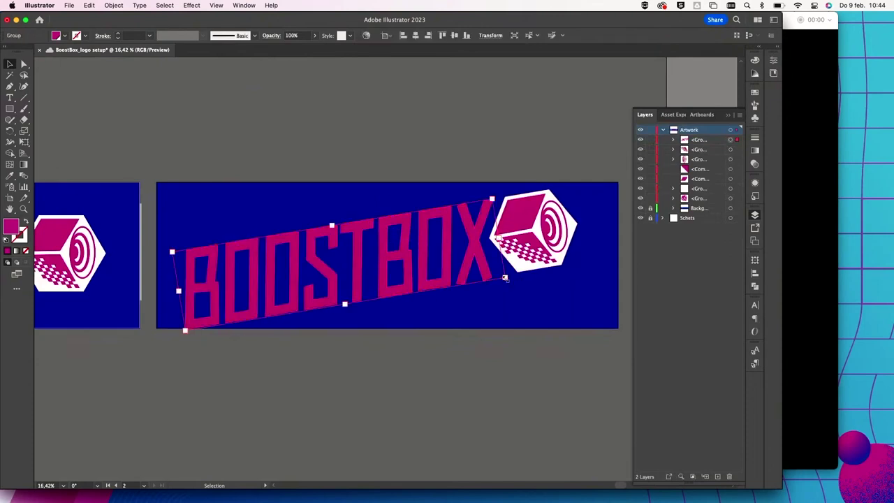
drag(504, 279, 523, 285)
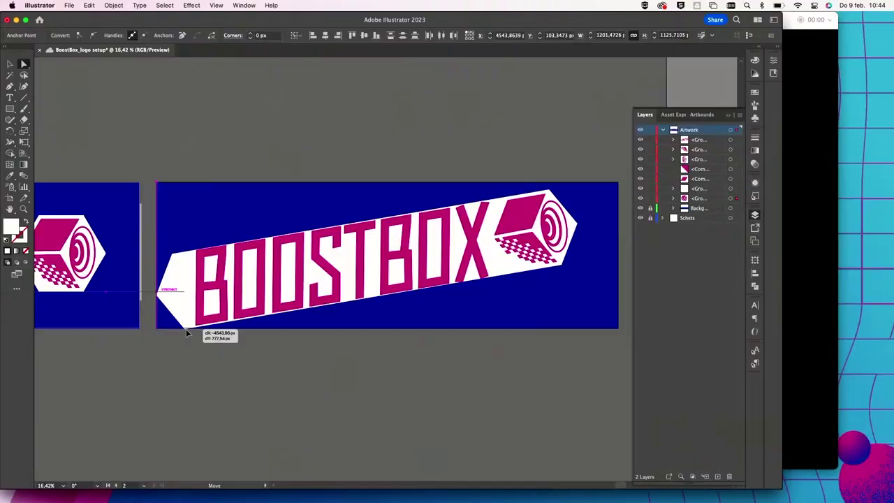
drag(186, 329, 193, 330)
Scale the lettering down to leave a white margin inside the backing shape, and shift it toward the cube
click(11, 64)
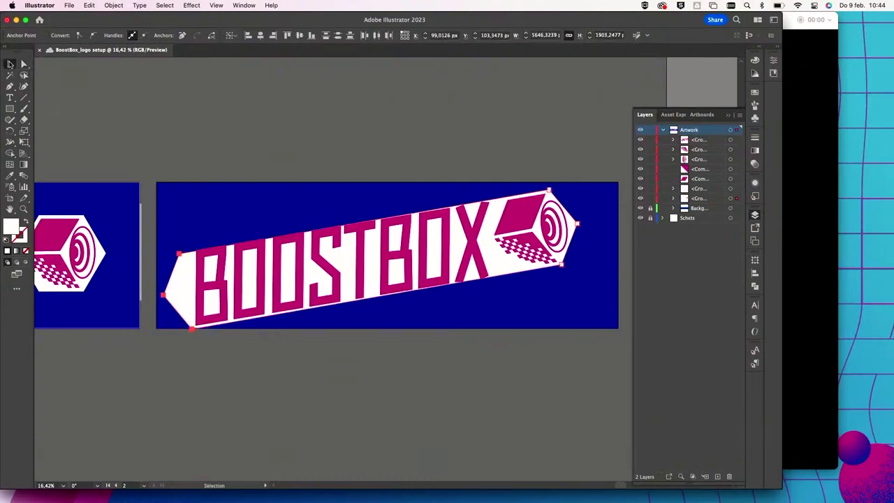
click(243, 292)
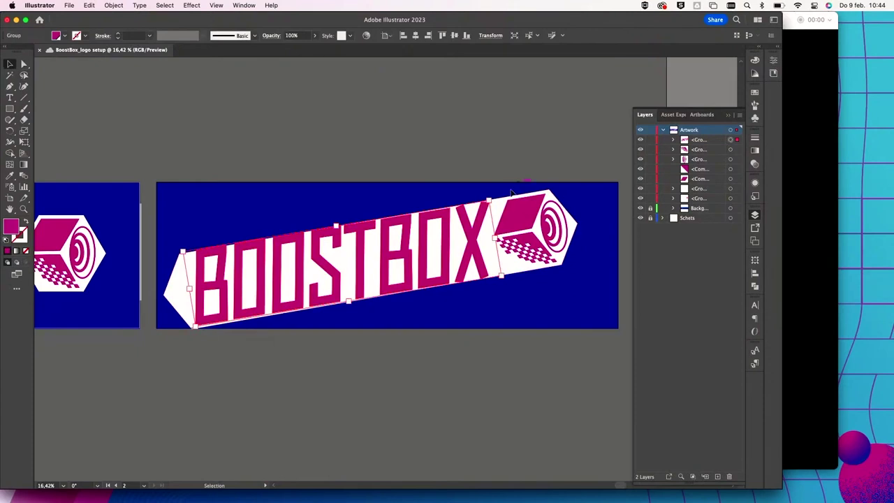
drag(491, 201, 475, 207)
drag(466, 241, 488, 241)
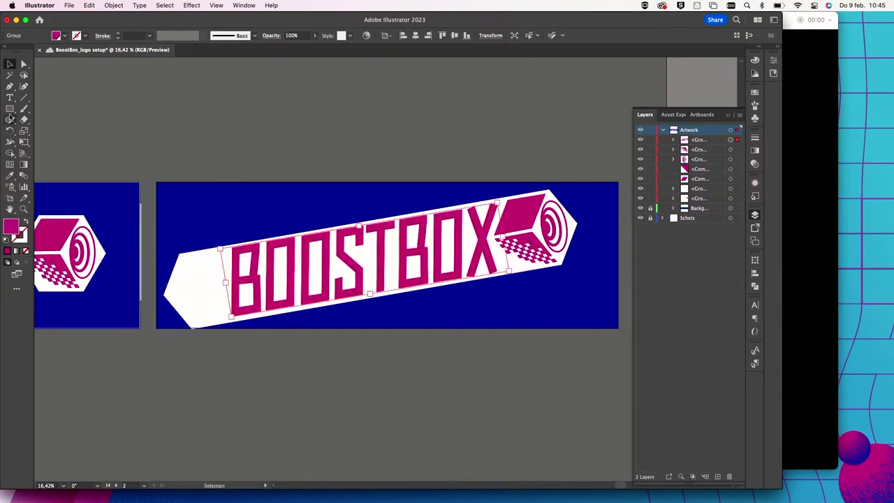
Delete the leftmost pointed anchor of the white backing shape with the Pen tool
click(10, 86)
key(super)
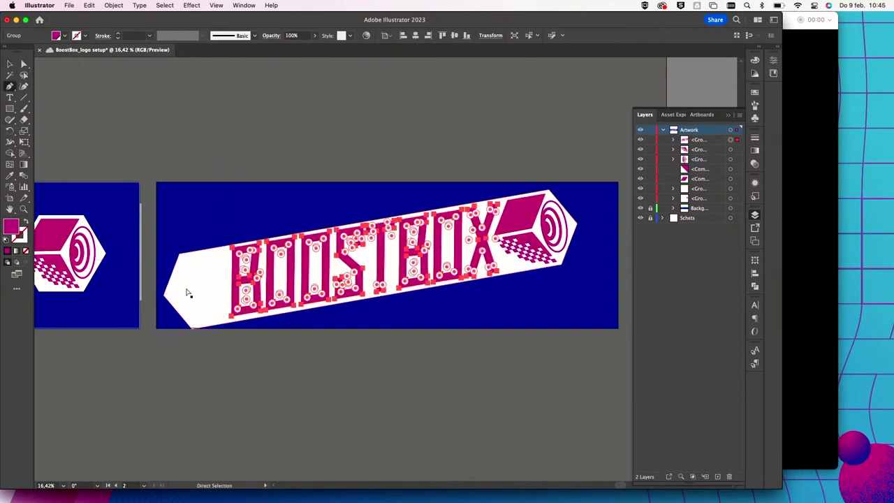
super+click(187, 293)
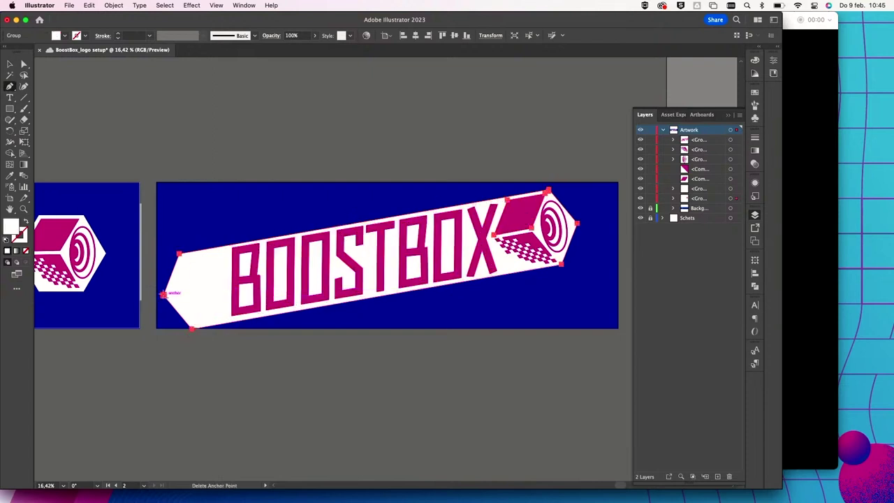
click(163, 293)
Move the white backing shape's two left corner anchors inward to form a near-vertical edge close to the letter B
click(24, 65)
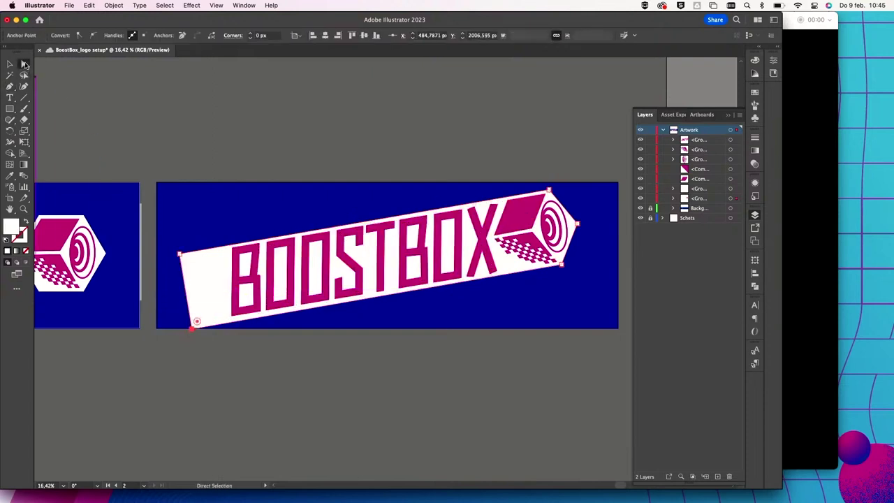
scroll(248, 253, up, 3)
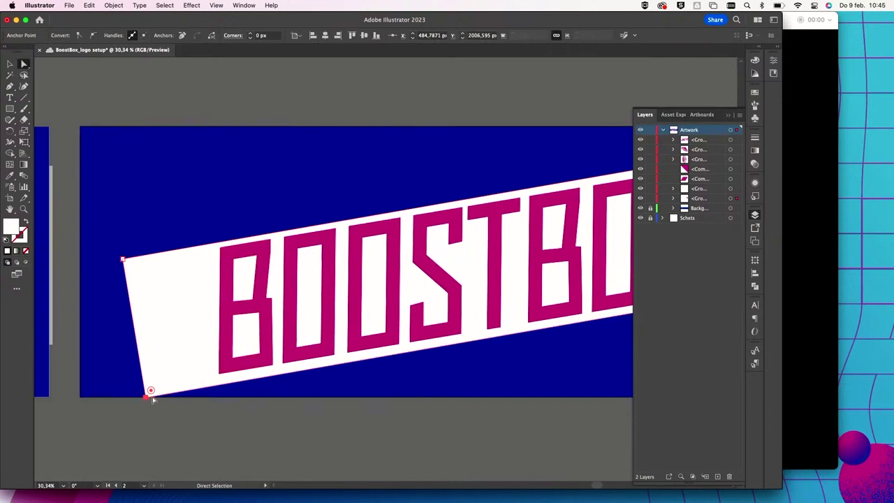
click(148, 401)
drag(147, 401, 208, 384)
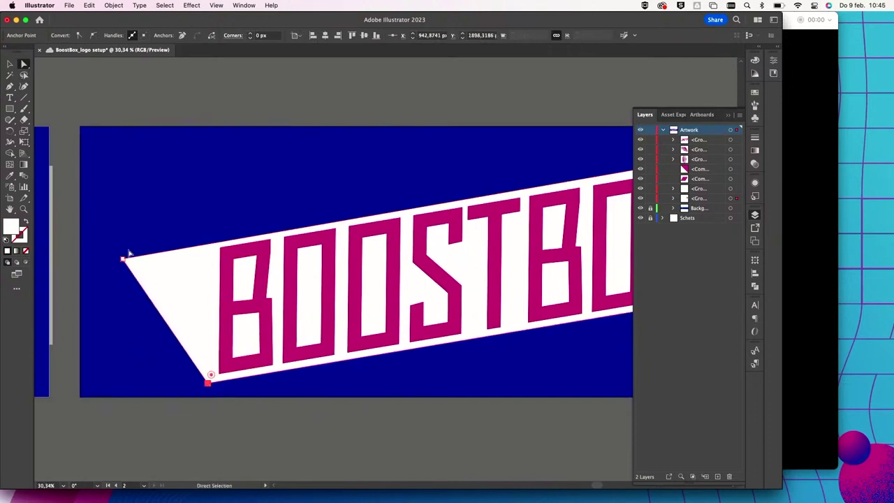
drag(124, 259, 211, 246)
click(276, 94)
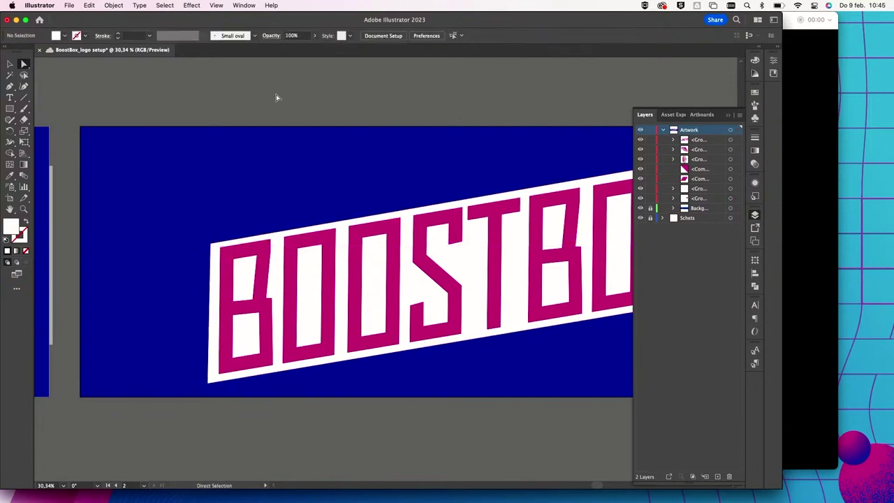
Open Boostbox_logo_varianten from the BoostBox cloud folder and examine its full grid of logo variants
key(super+minus)
key(super+minus)
key(super+minus)
key(super+minus)
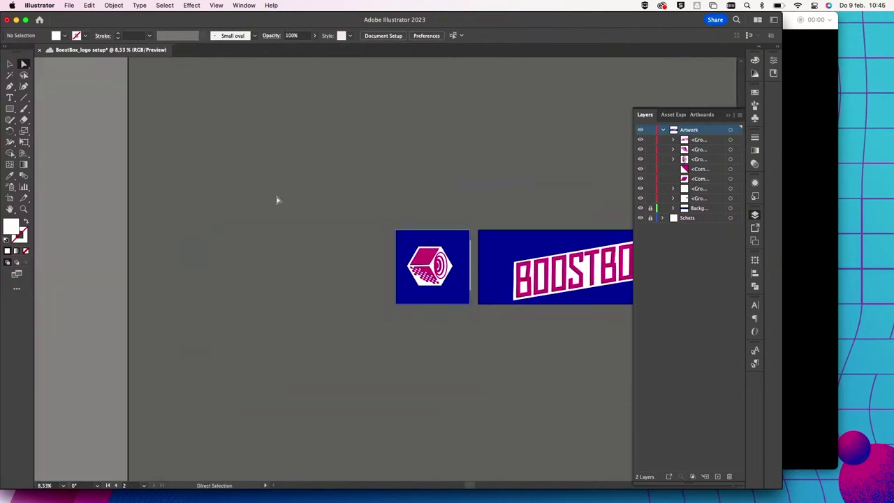
scroll(317, 232, down, 3)
scroll(317, 233, right, 5)
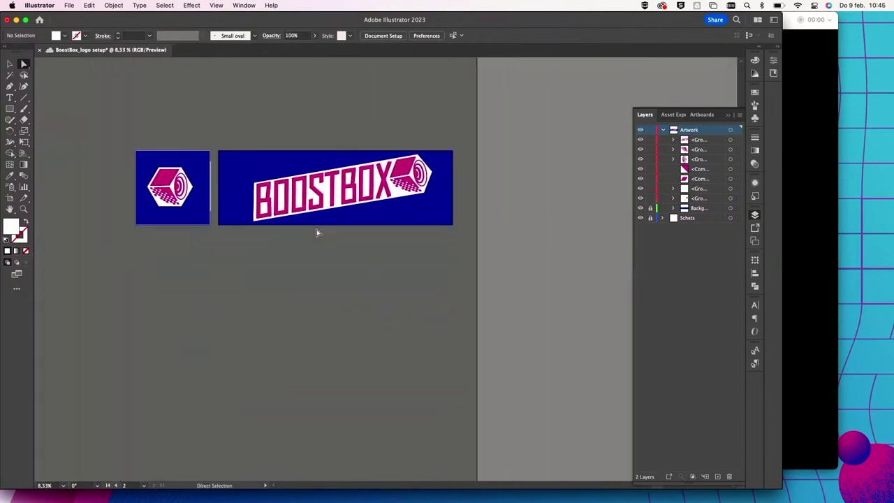
click(39, 20)
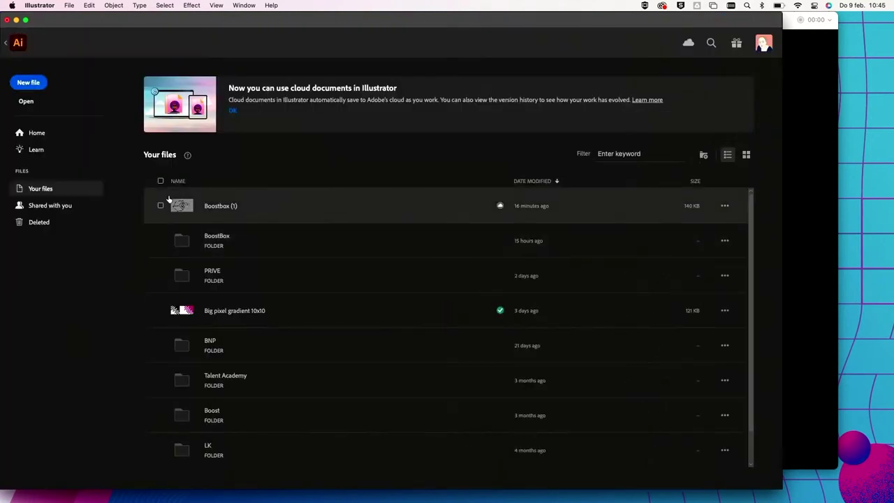
click(185, 251)
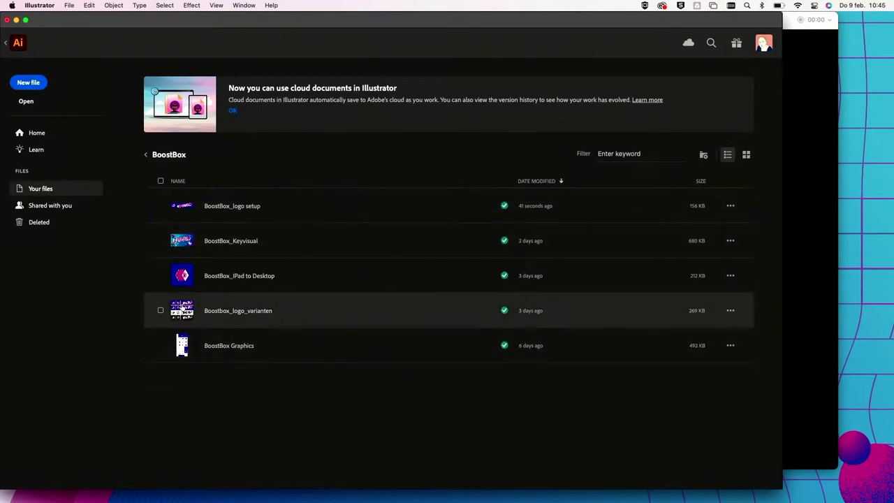
click(221, 308)
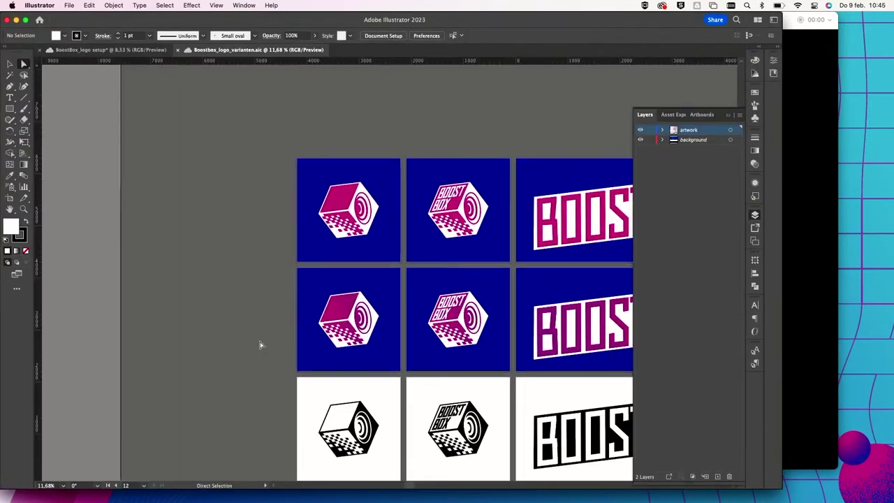
scroll(260, 345, down, 5)
scroll(260, 345, right, 3)
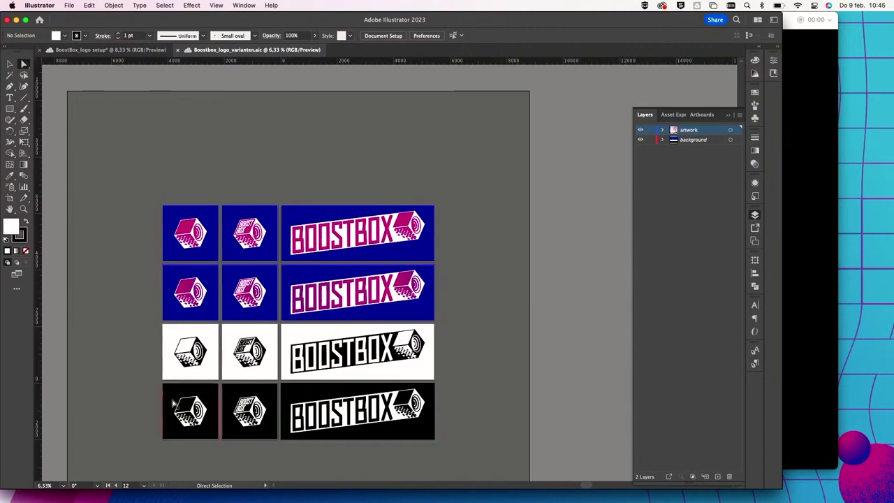
scroll(469, 205, down, 3)
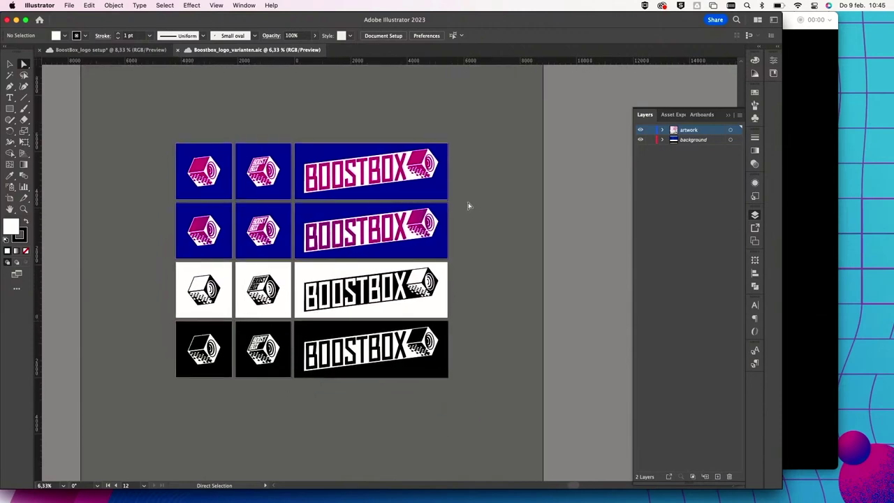
Draw a new artboard about 2068 × 1965 px beneath the cube logo's artboard
scroll(469, 205, up, 3)
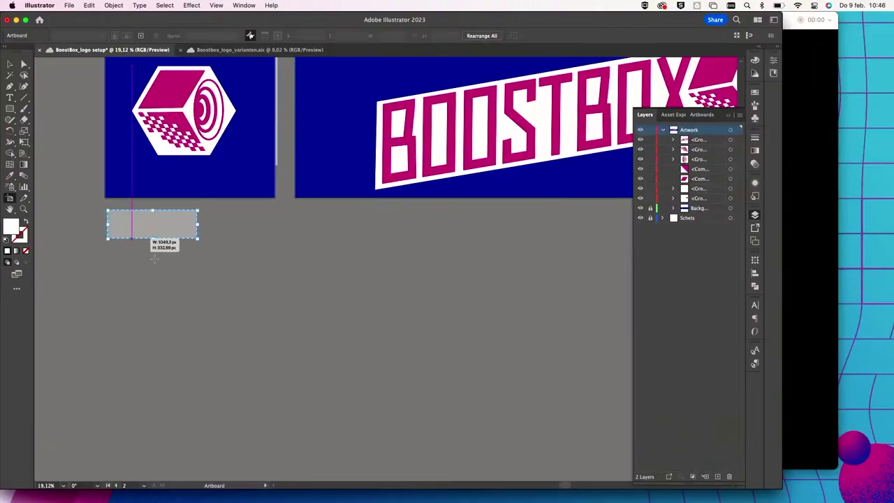
drag(154, 259, 285, 378)
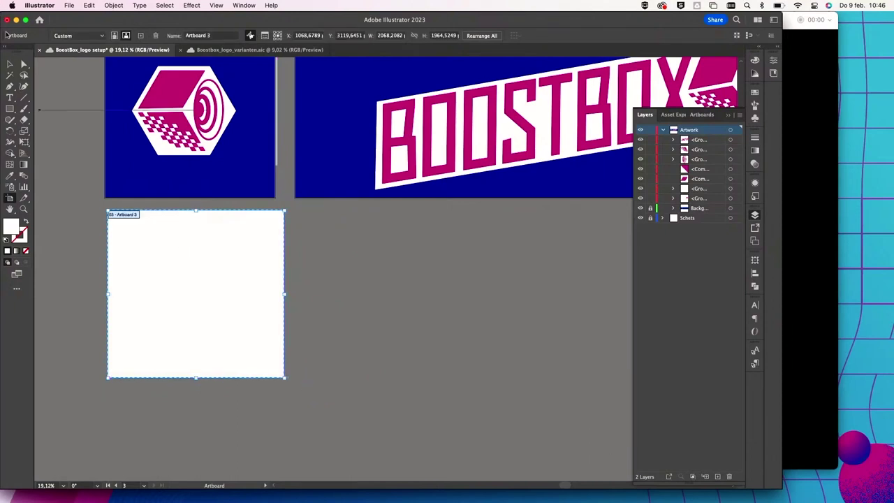
click(10, 64)
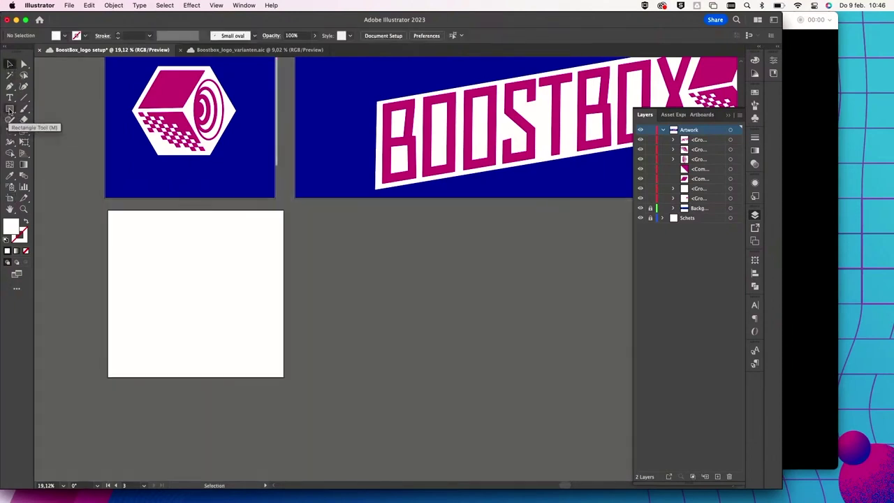
Draw a circle about 569 px in diameter near the new artboard's upper-left corner with the Ellipse tool
drag(10, 110, 65, 133)
scroll(207, 296, up, 5)
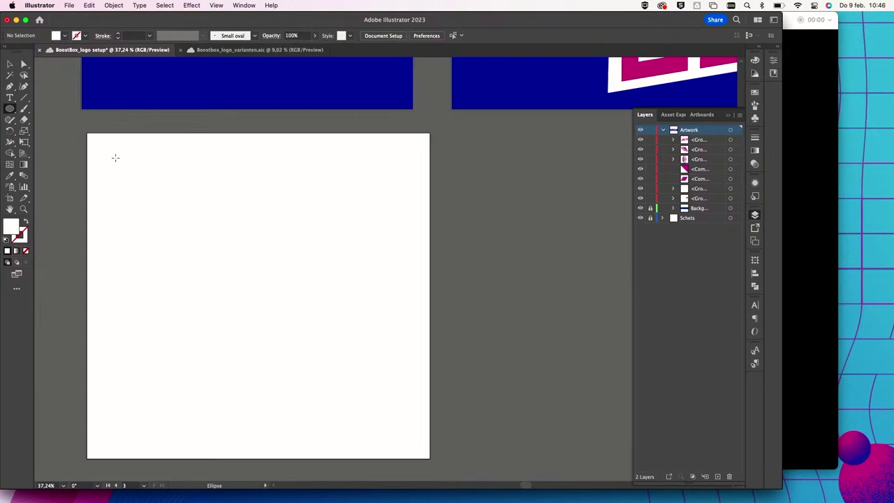
drag(115, 158, 211, 252)
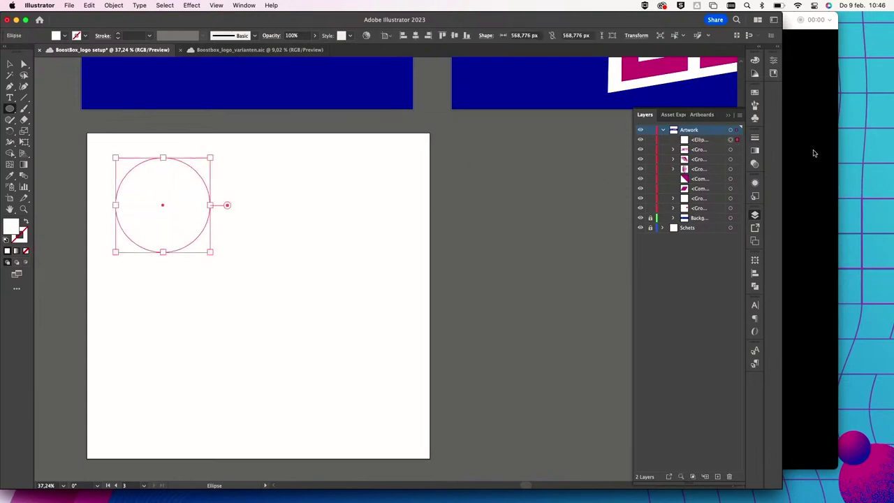
Fill the circle with a radial gradient and shift its highlight toward the upper left, angled about -59°
click(754, 152)
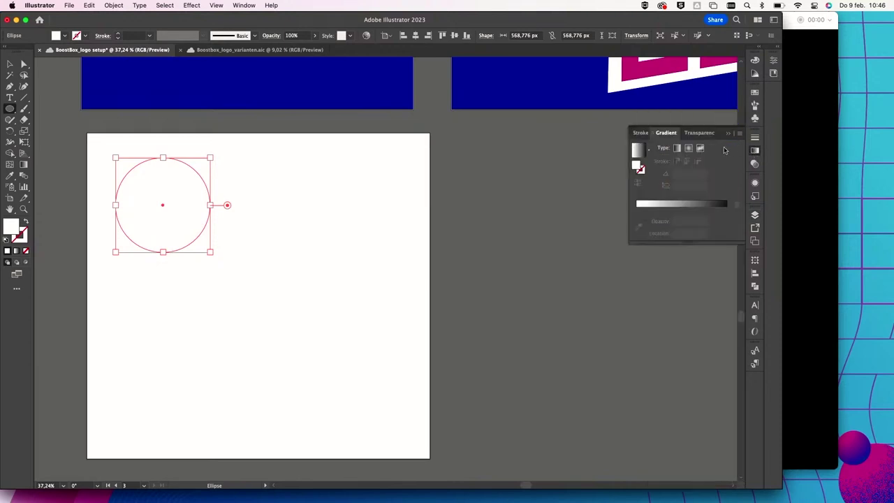
click(689, 149)
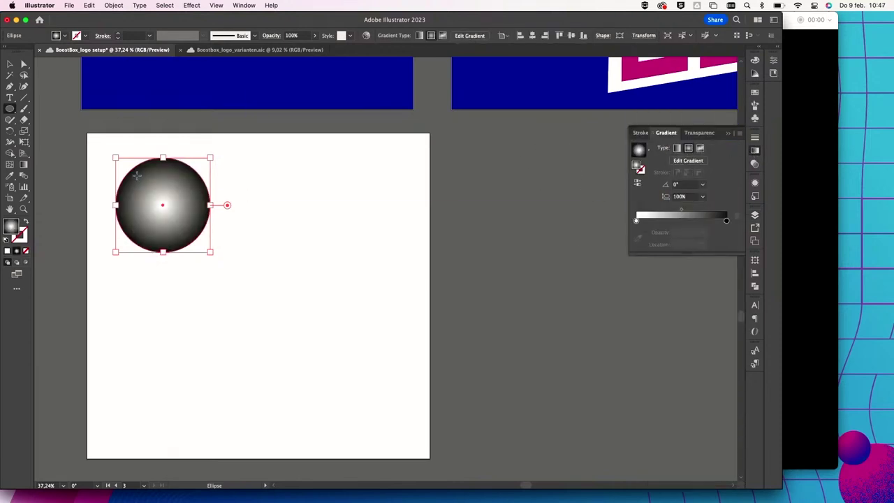
click(23, 166)
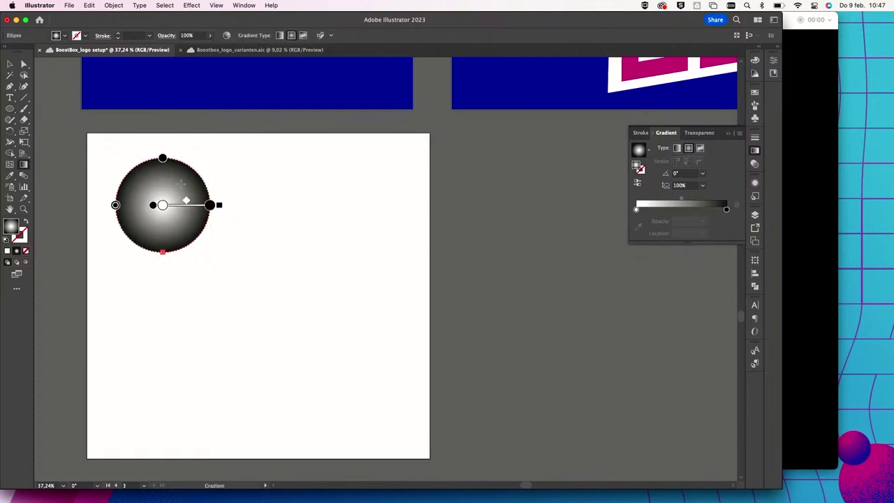
drag(141, 177, 176, 233)
mouse_move(162, 167)
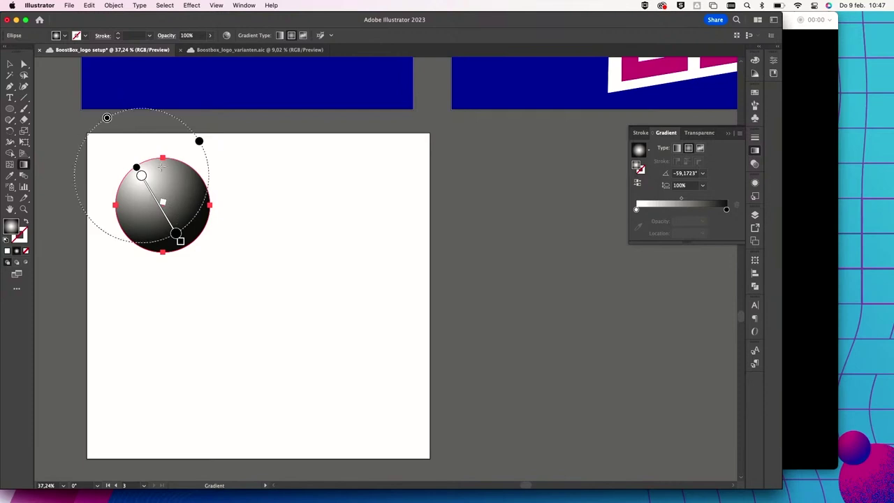
drag(150, 191, 156, 197)
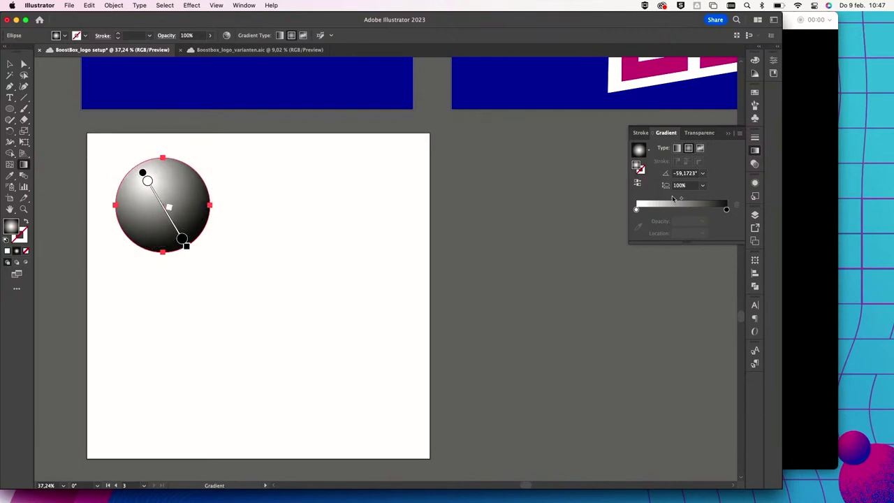
Colour the gradient's inner stop magenta and its outer stop dark blue, and deselect the sphere
double_click(638, 209)
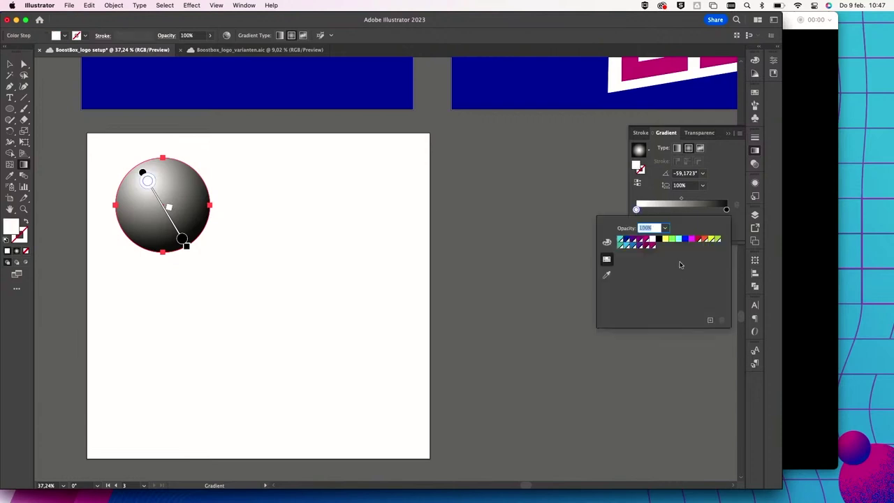
click(647, 241)
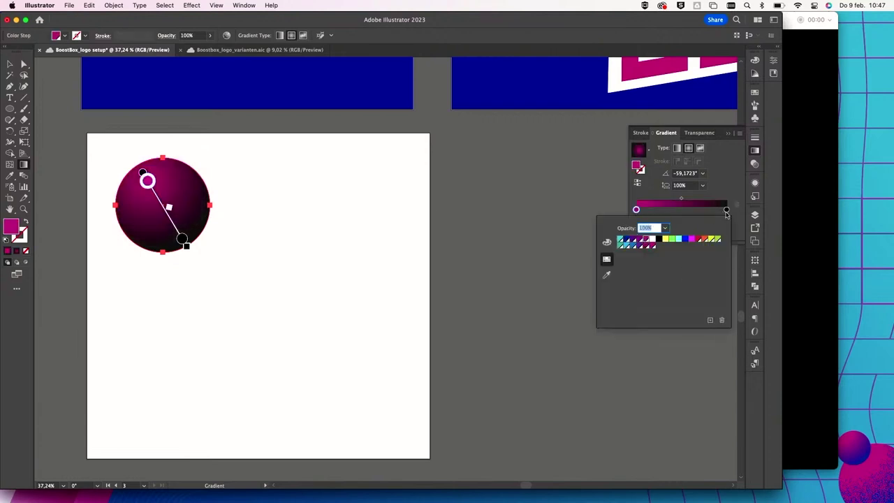
double_click(727, 211)
click(626, 241)
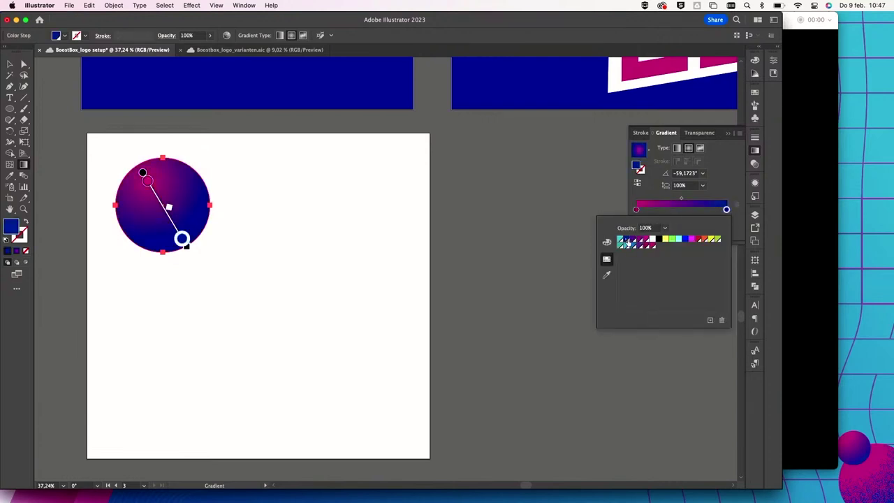
click(282, 221)
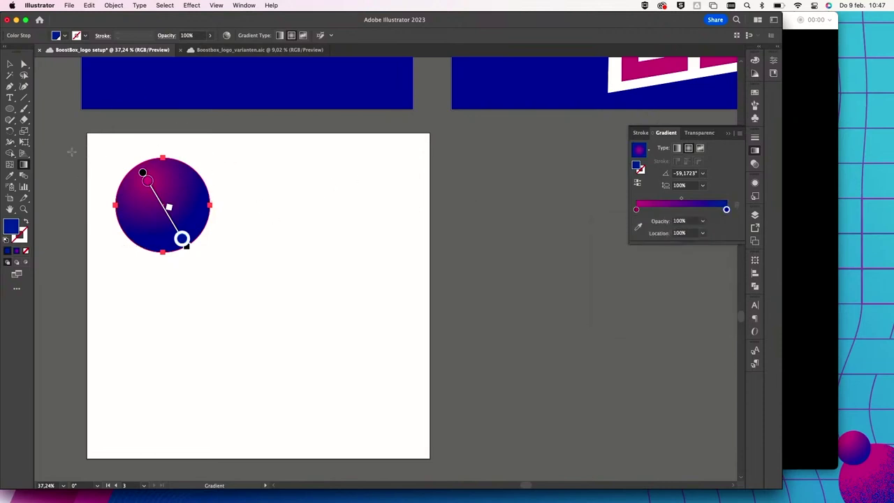
key(v)
click(347, 234)
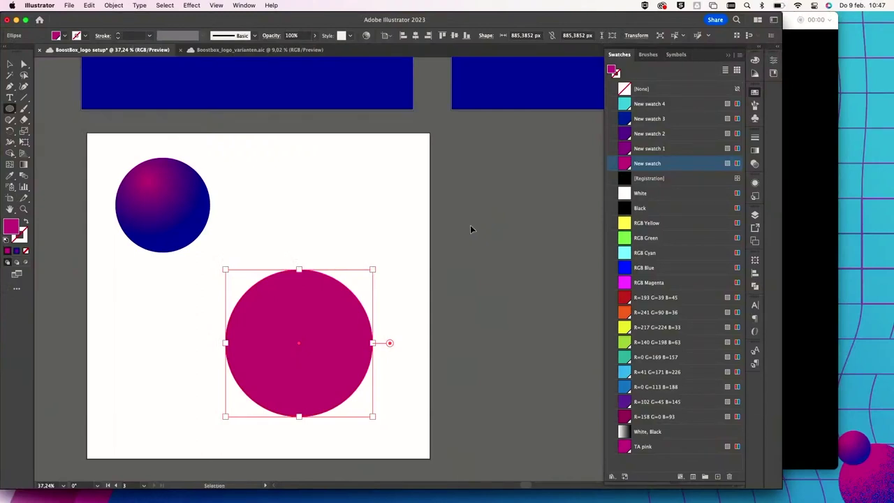
Duplicate the large magenta circle in front of itself and fill the copy with the dark blue New swatch 3
click(9, 64)
key(v)
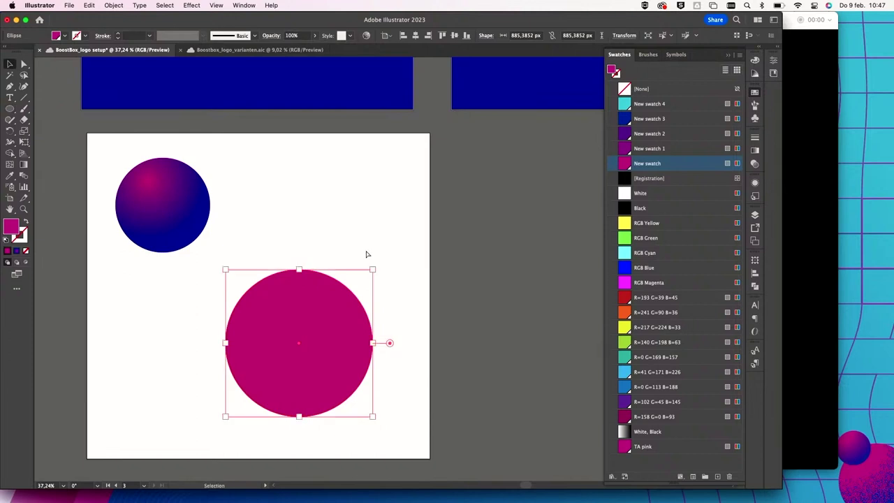
key(a)
key(v)
click(624, 120)
drag(310, 332, 347, 329)
key(super+z)
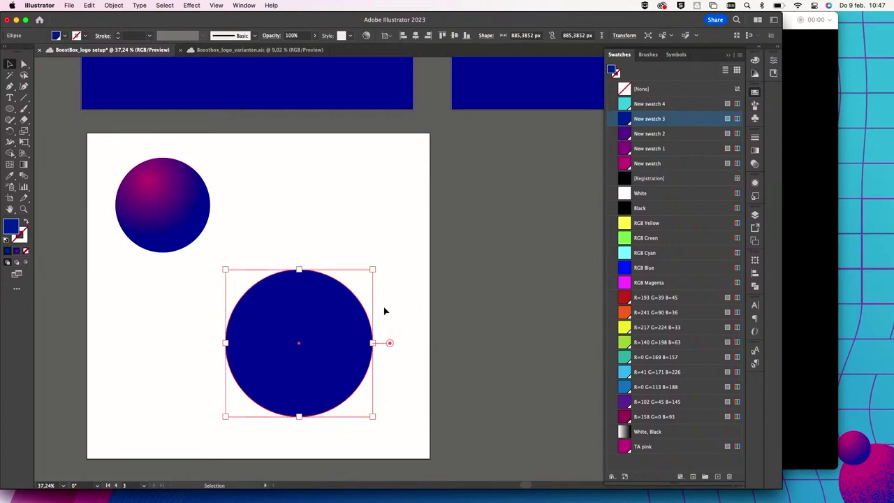
Make an opacity mask on the dark blue circle and enter the mask for editing
click(755, 164)
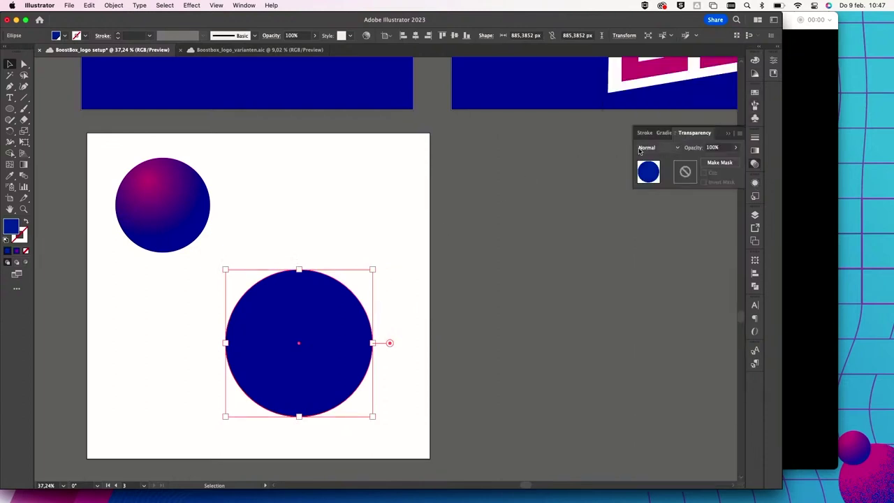
click(719, 163)
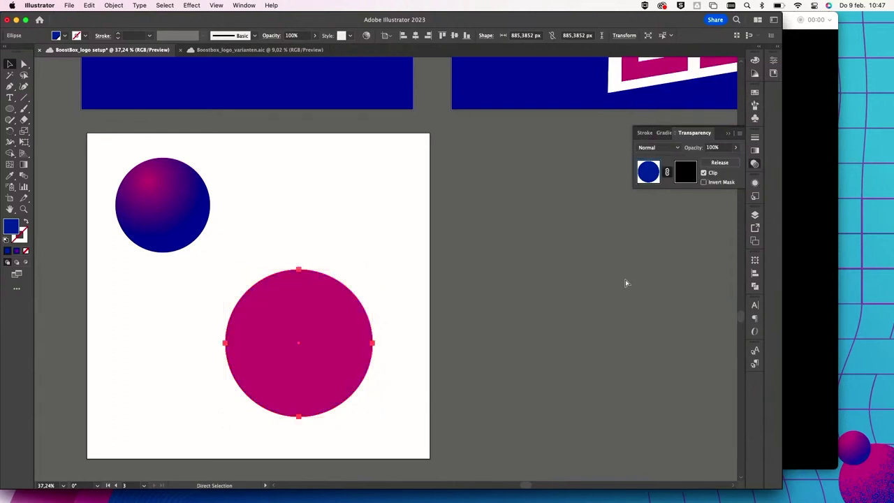
key(super+z)
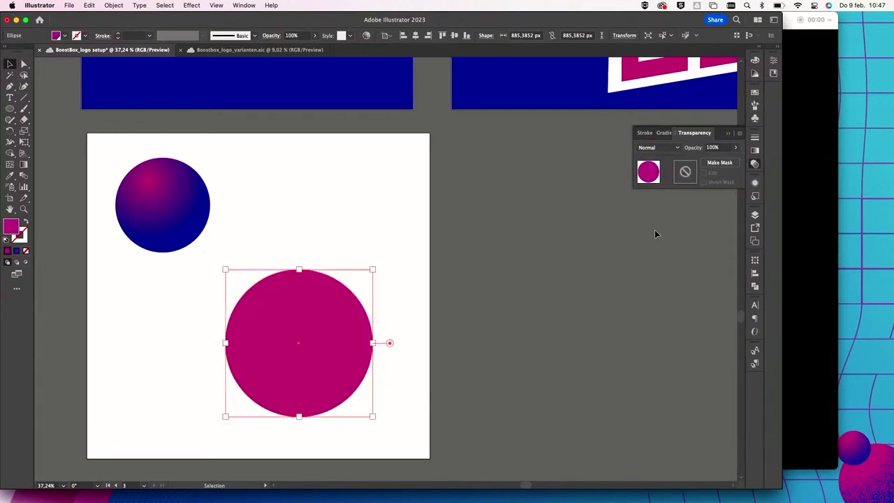
key(super+shift+z)
click(686, 173)
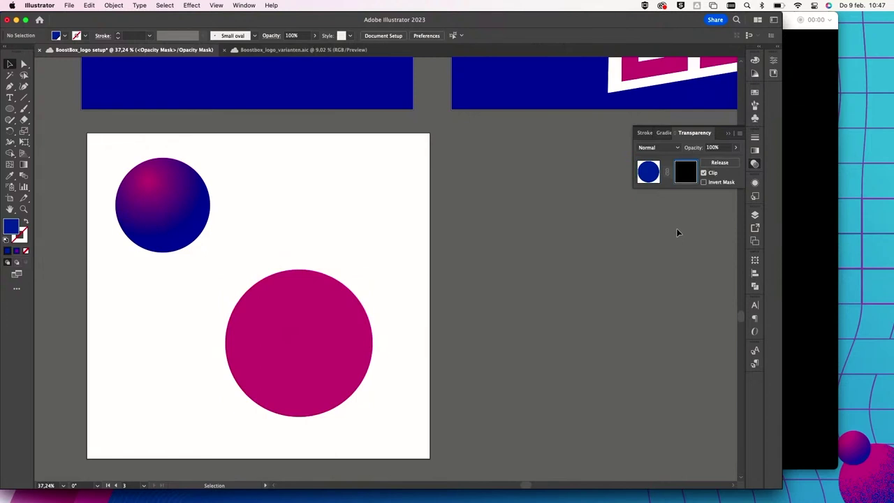
Paste the circle in place inside the opacity mask and fill it with White after trying Black
key(super+f)
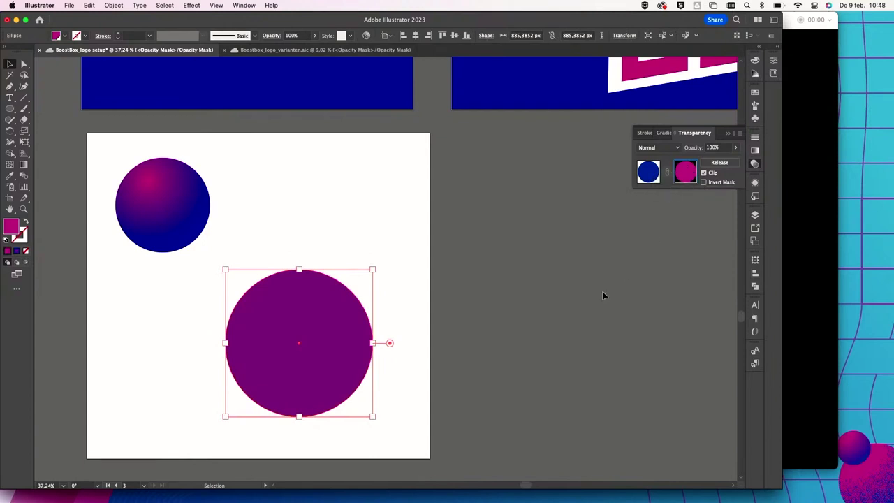
click(755, 91)
click(624, 211)
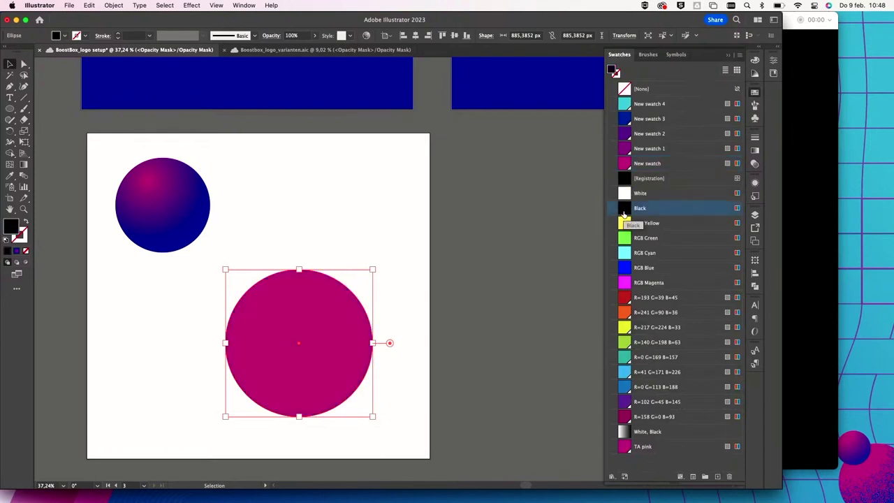
click(626, 196)
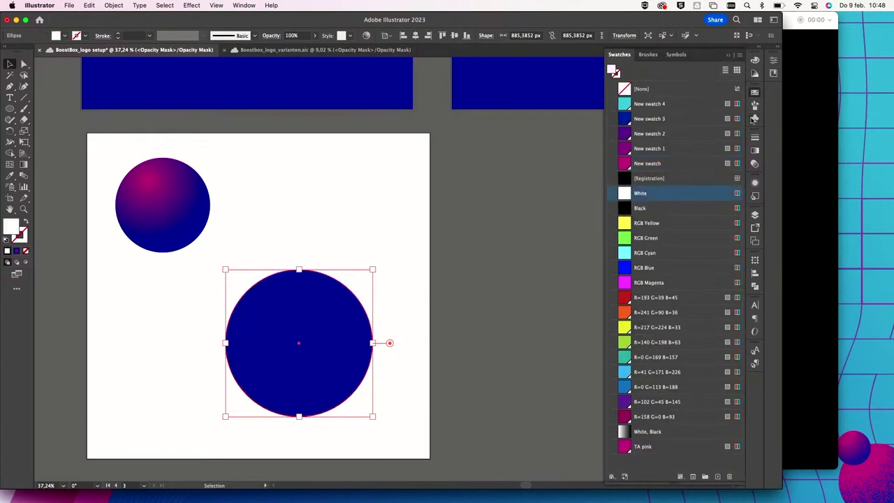
click(754, 164)
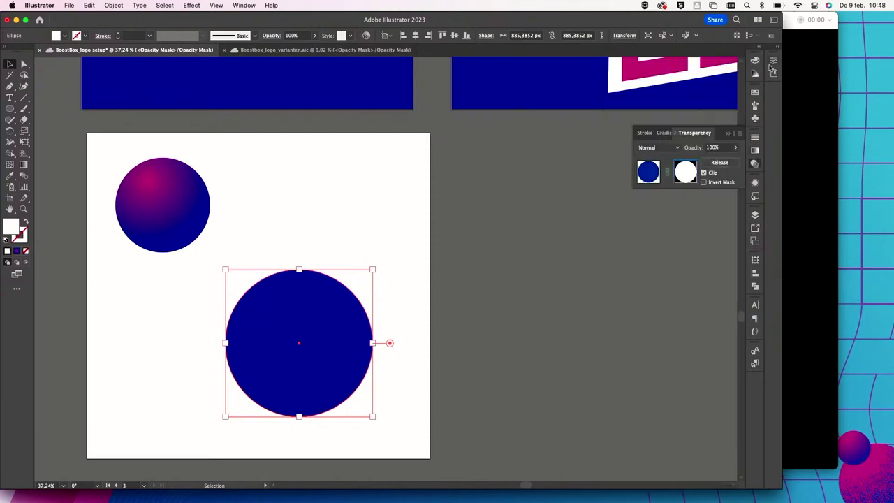
Fill the mask circle with the White, Black gradient and make the gradient radial
click(755, 93)
click(625, 432)
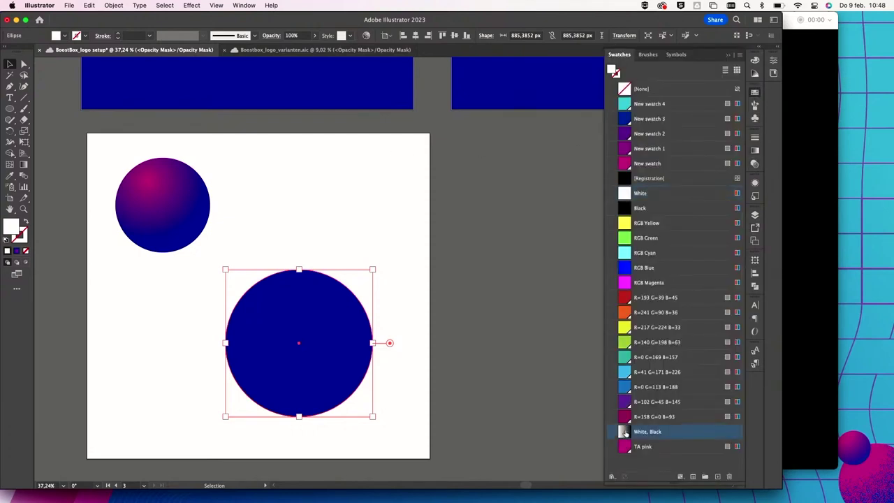
click(755, 151)
click(688, 149)
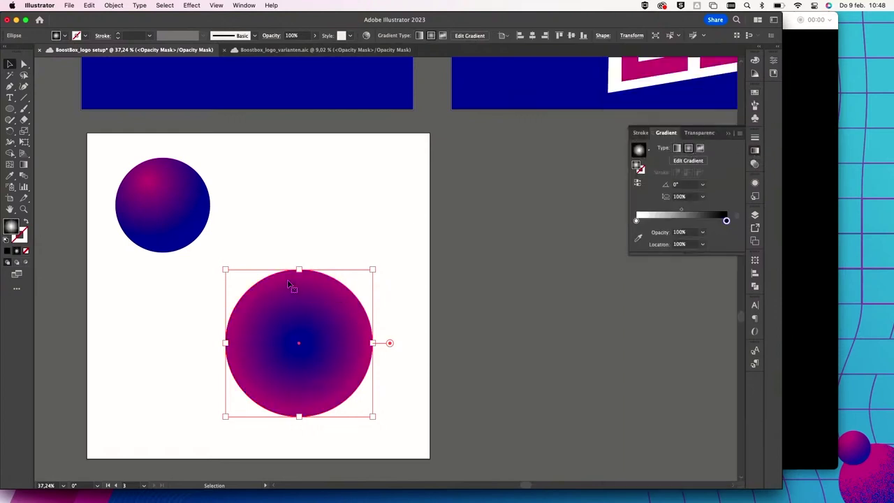
Redraw the mask gradient diagonally from upper left to lower right at about -58° and reverse its colours
click(23, 165)
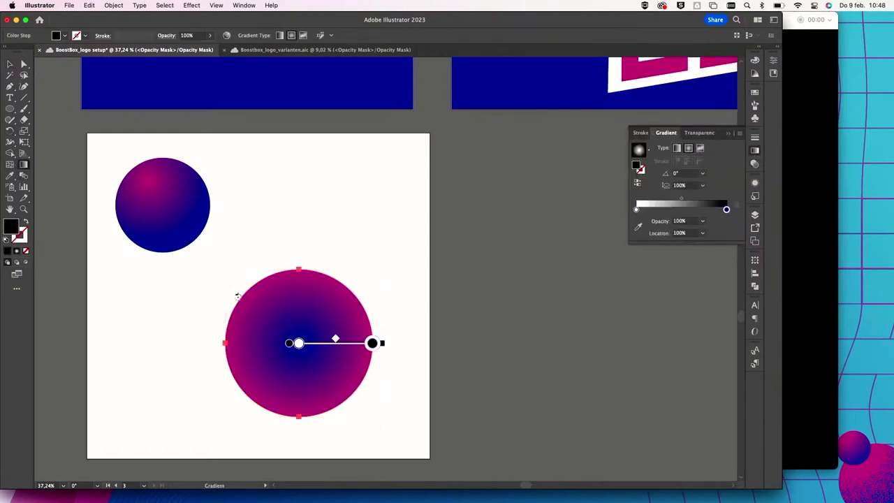
drag(267, 294, 327, 391)
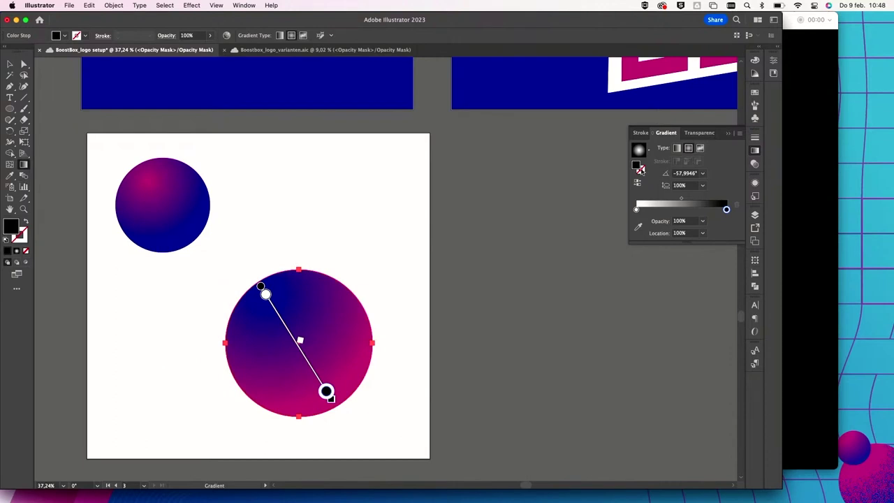
click(637, 182)
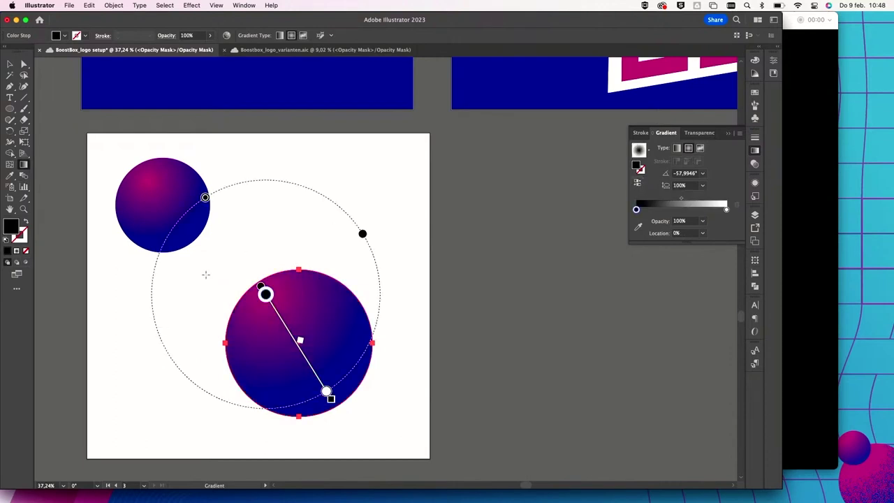
click(10, 64)
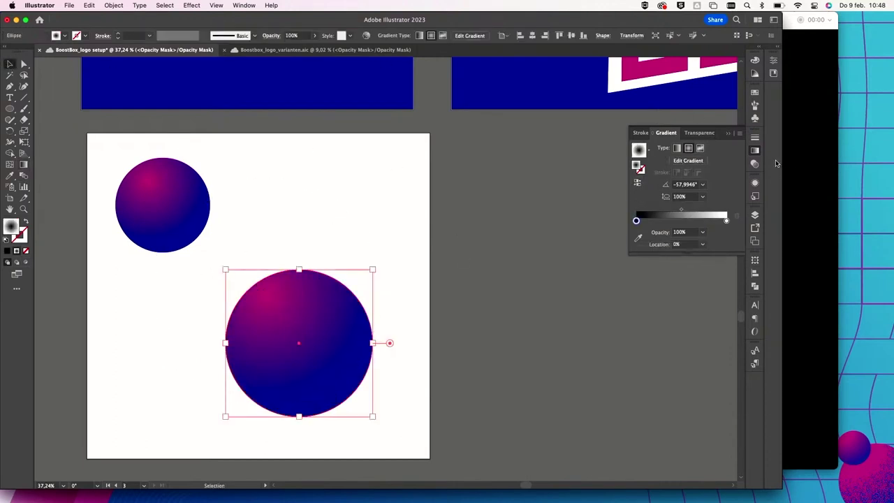
Apply the Grain texture effect with the Stippled grain type to the gradient circle inside the opacity mask
click(755, 163)
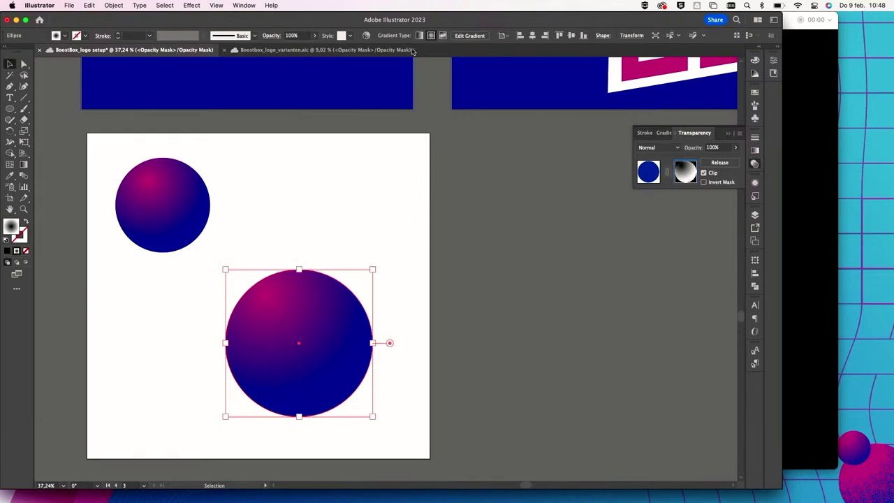
click(192, 5)
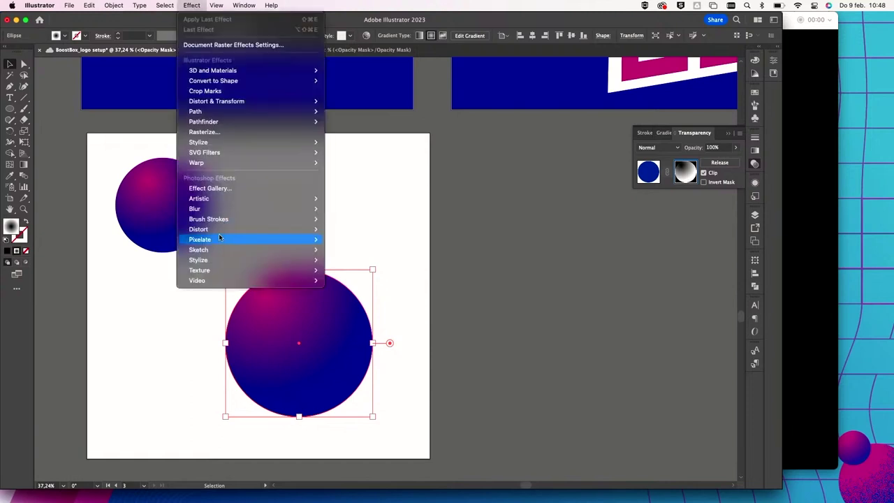
mouse_move(211, 269)
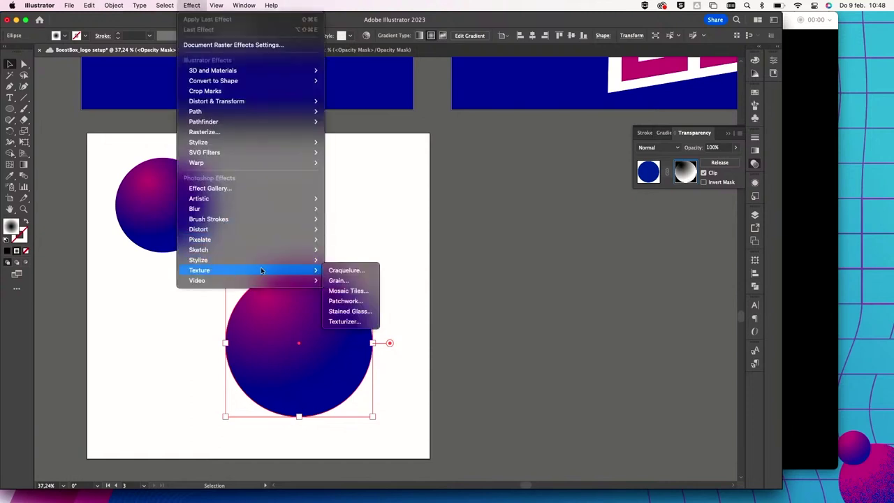
click(338, 280)
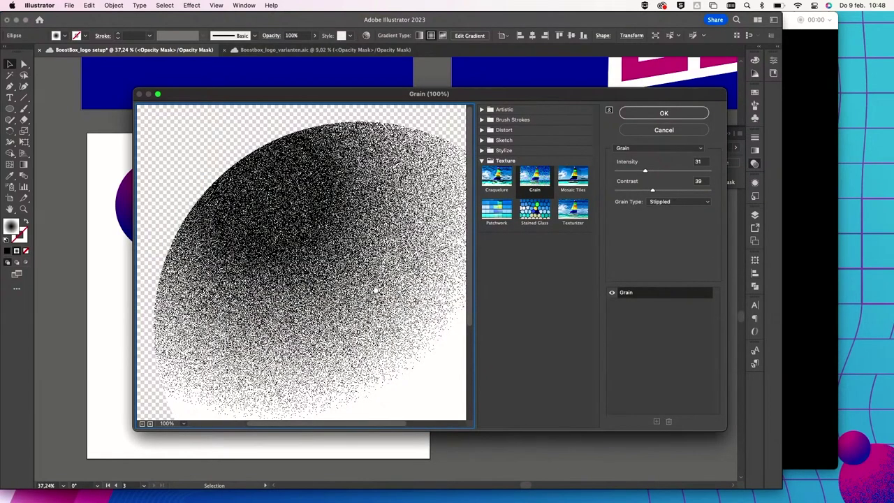
click(141, 423)
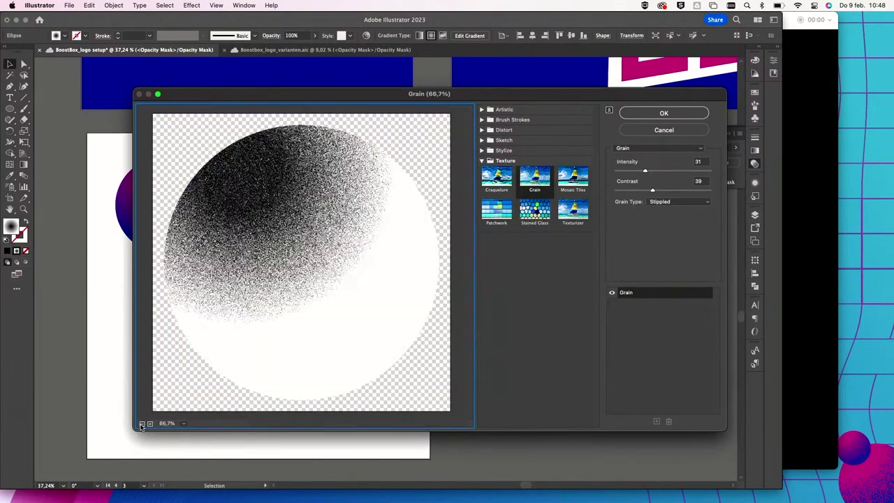
click(141, 424)
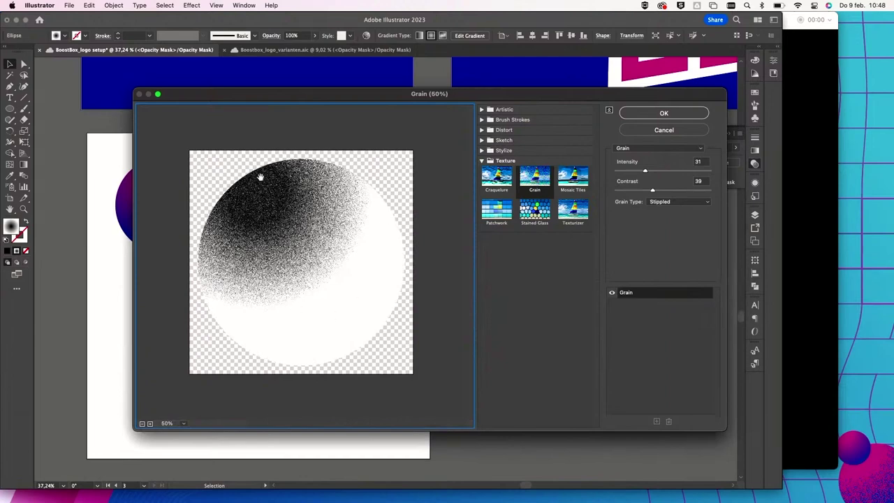
drag(647, 172, 658, 193)
click(660, 114)
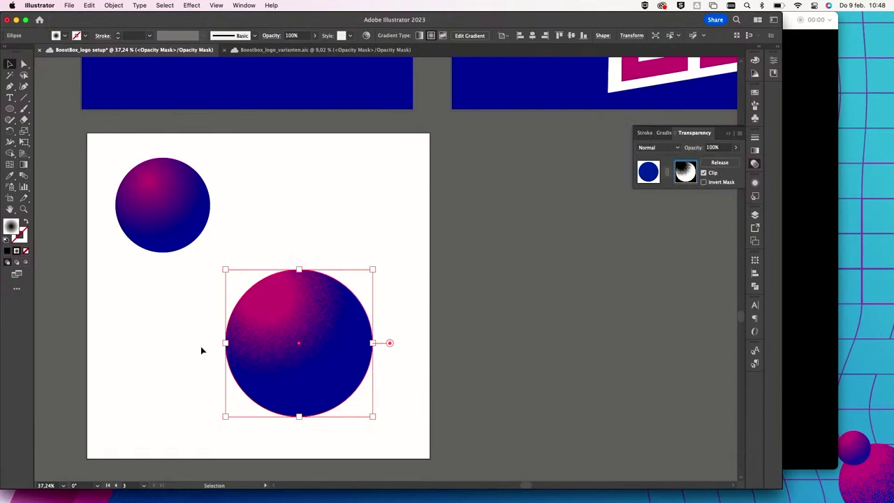
Lengthen the mask circle's gradient toward the lower right and shift its midpoint outward, undoing the stray gradient redraw
scroll(201, 349, up, 3)
scroll(201, 349, up, 3)
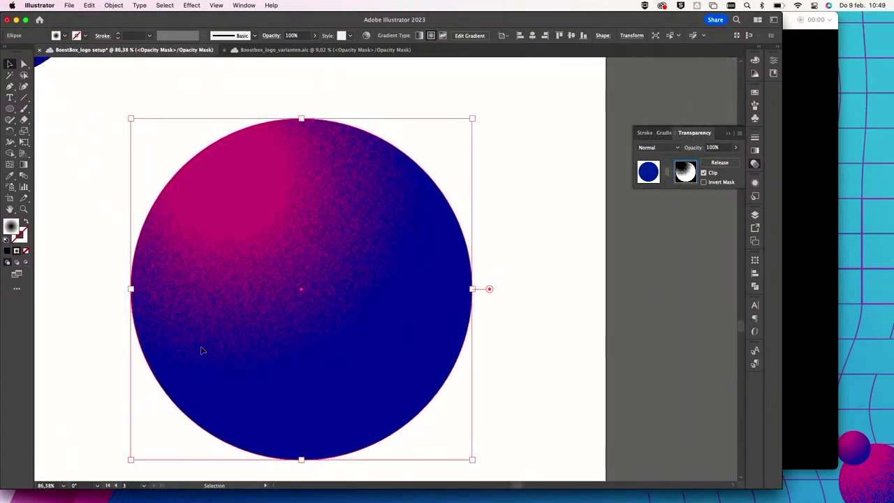
click(25, 167)
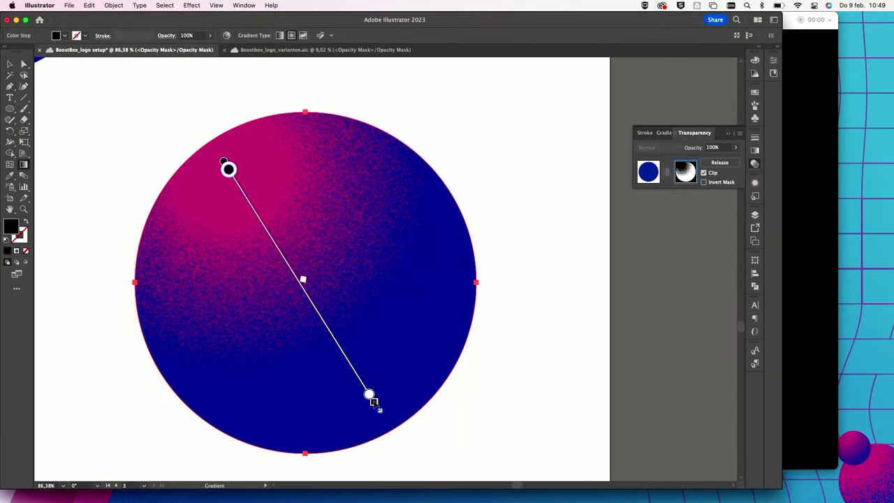
drag(371, 398, 389, 425)
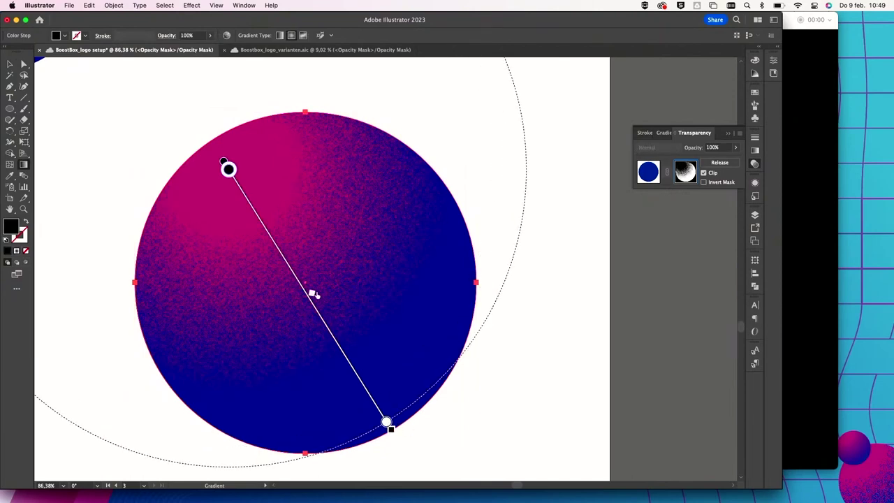
drag(314, 295, 338, 311)
drag(466, 389, 475, 389)
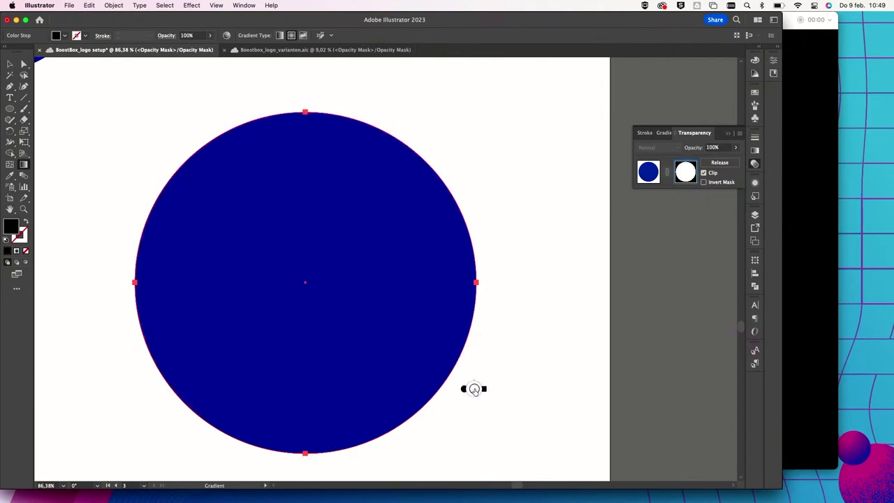
key(super+z)
key(super+minus)
key(super+minus)
key(super+minus)
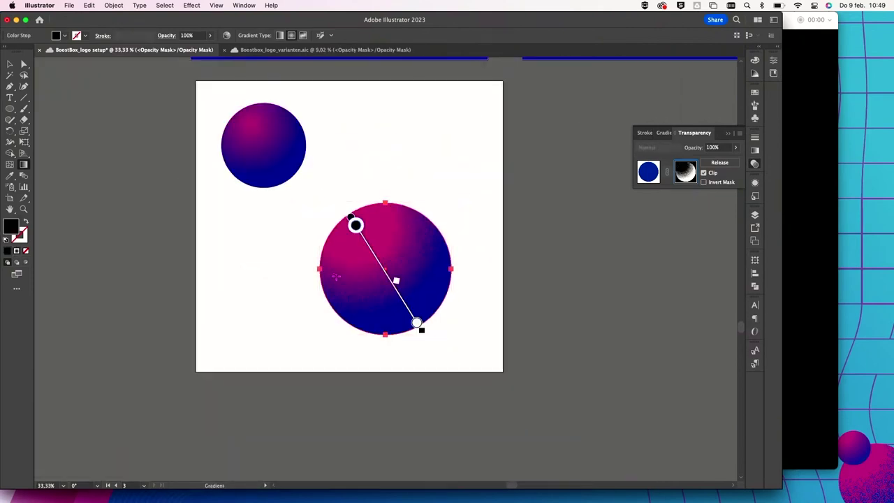
Leave opacity mask editing and return to the normal artwork
click(10, 63)
click(254, 143)
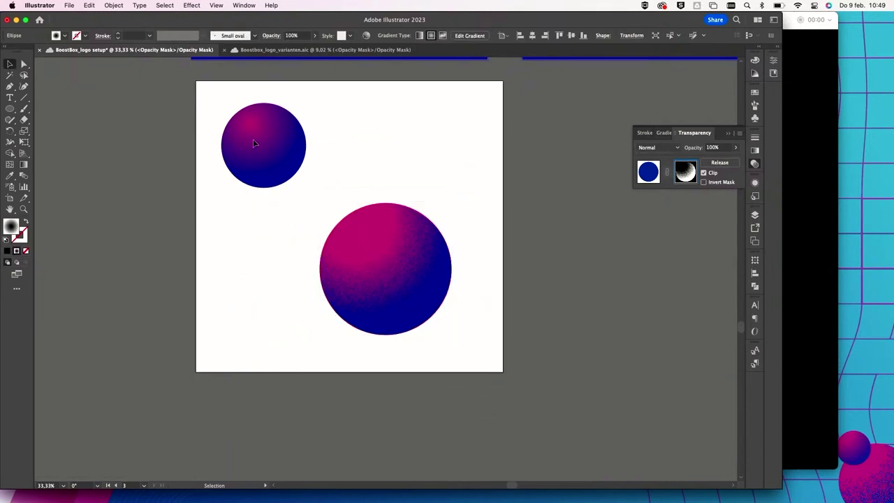
drag(239, 132, 285, 172)
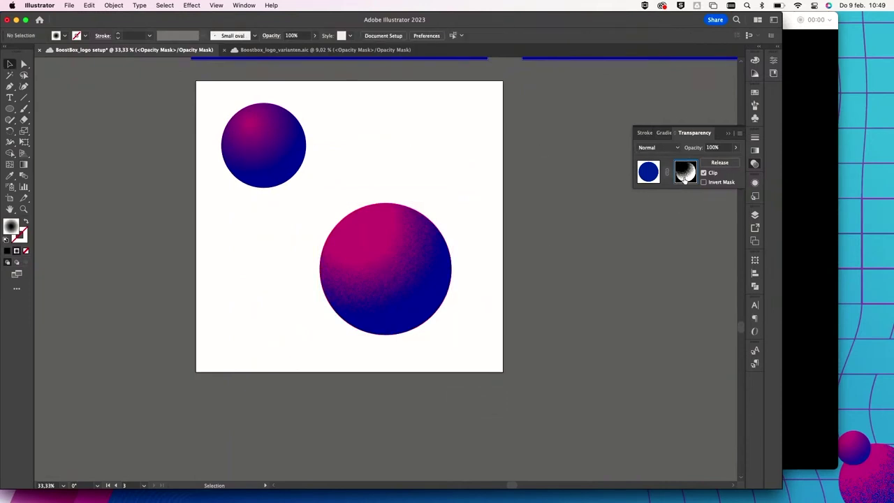
click(645, 176)
Shrink the smooth gradient sphere and place it in front of the grainy sphere's upper-left edge
click(252, 148)
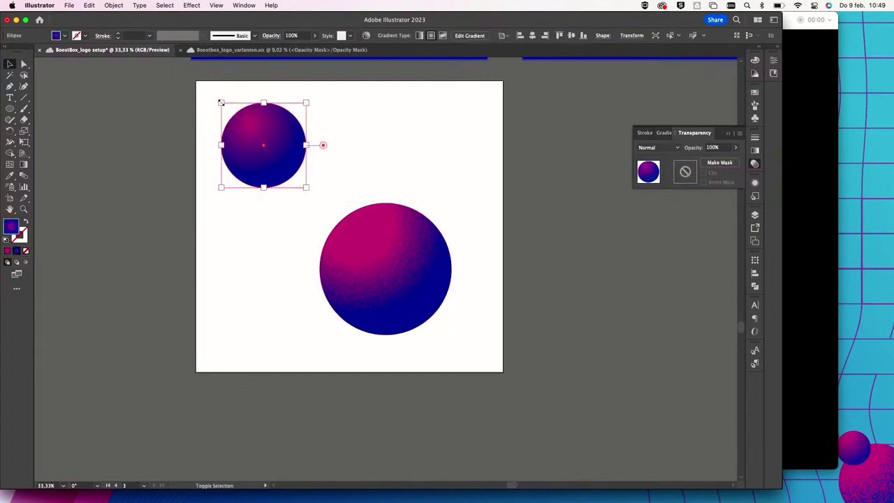
drag(222, 103, 238, 120)
drag(279, 147, 349, 199)
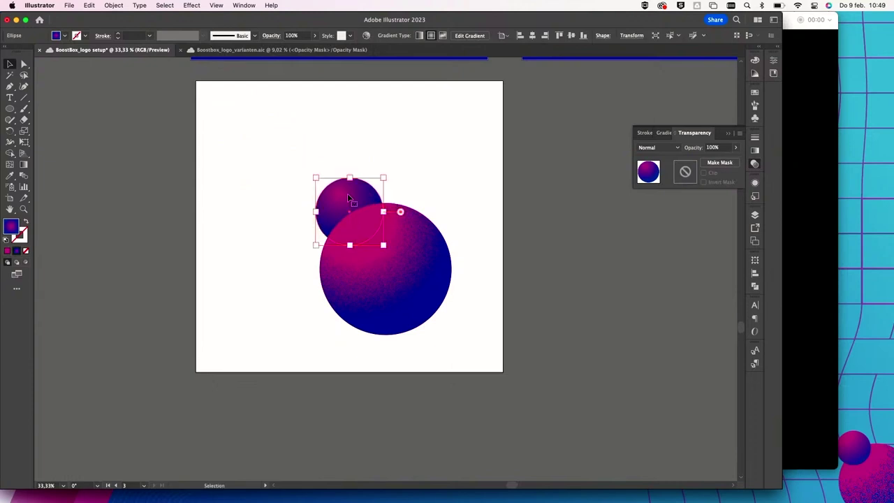
right_click(349, 198)
mouse_move(391, 425)
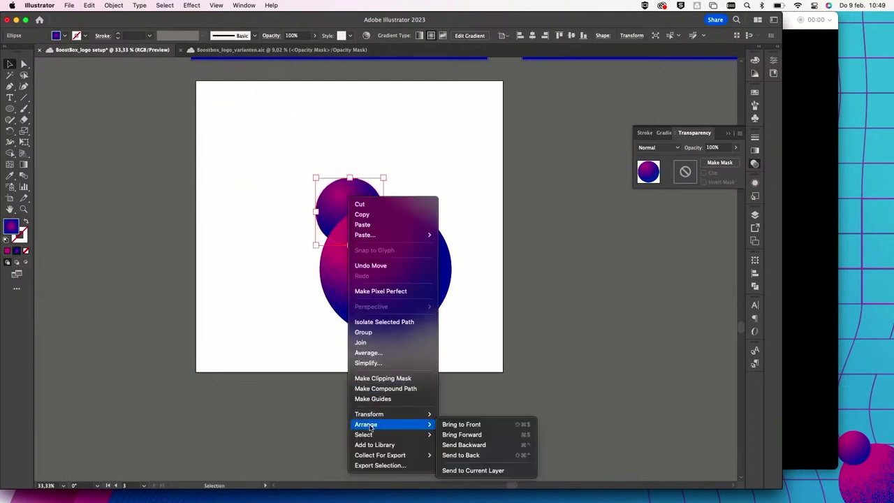
click(474, 426)
Group the two spheres, move the group to the artboard's upper left and place a copy at the lower right
drag(297, 176, 452, 337)
key(a)
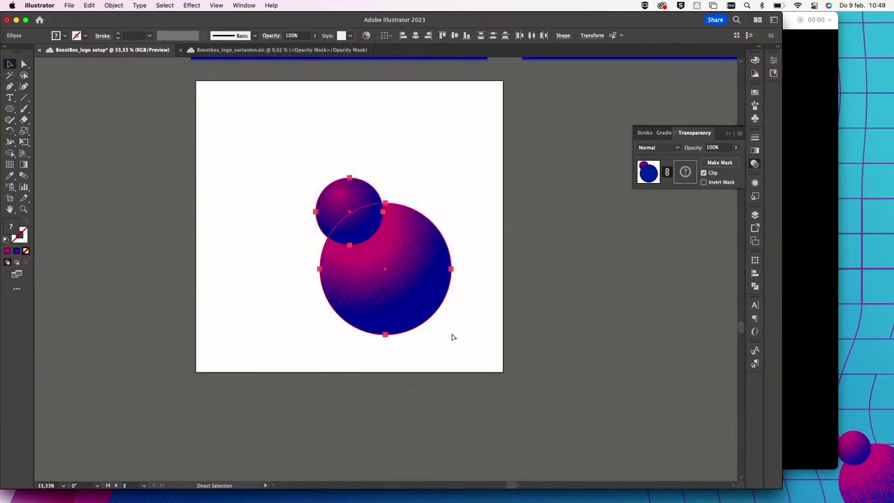
key(super+g)
key(v)
drag(408, 308, 446, 307)
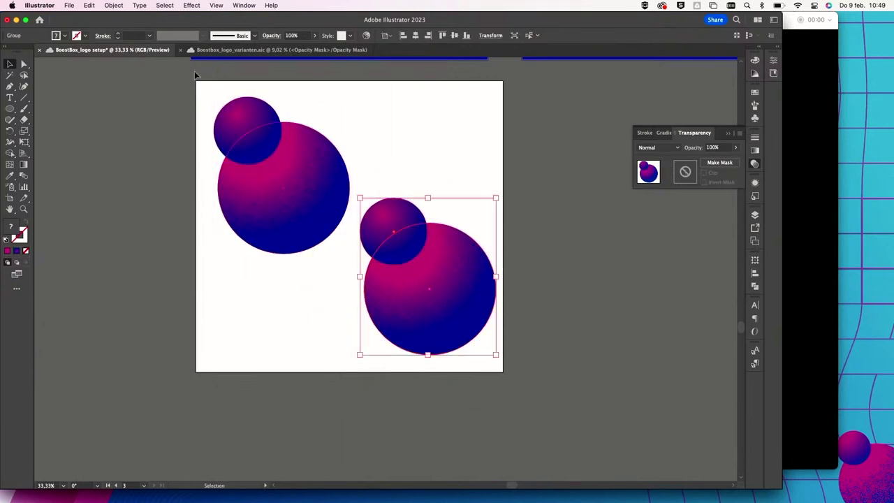
Recolor the lower-right sphere group by replacing its magenta with the turquoise New swatch 4, and save the document
click(89, 5)
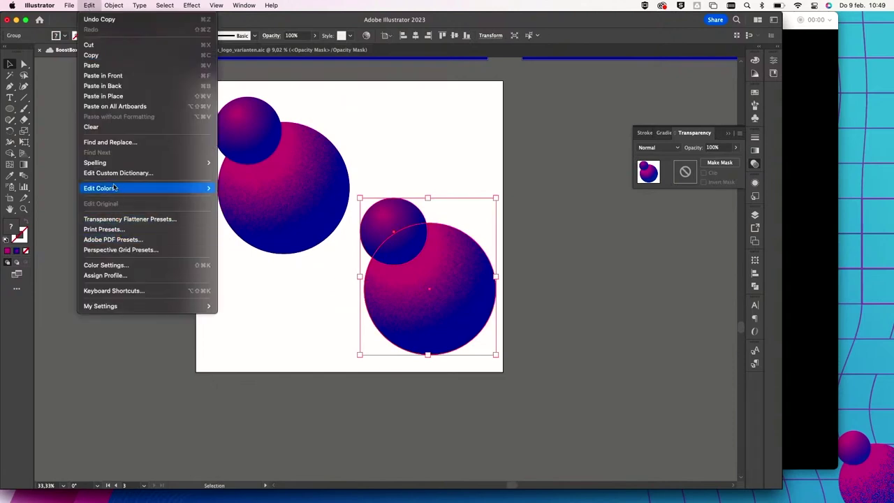
mouse_move(112, 191)
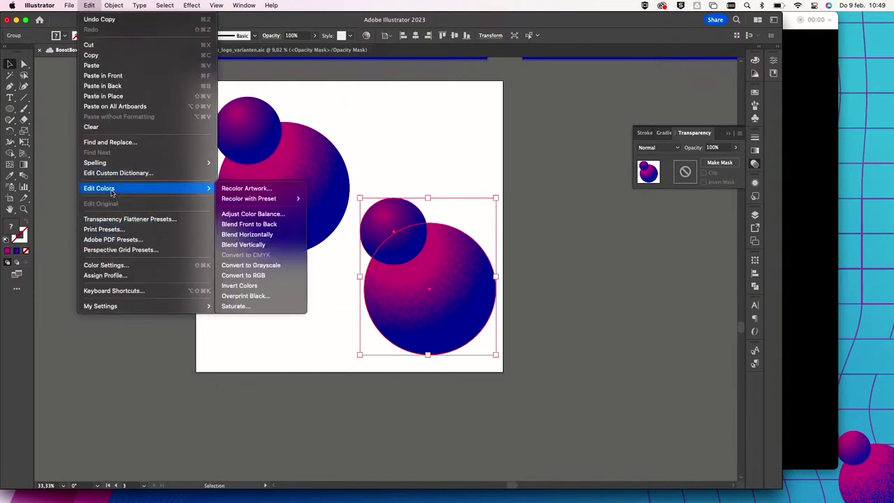
click(235, 189)
drag(354, 137, 147, 110)
click(210, 370)
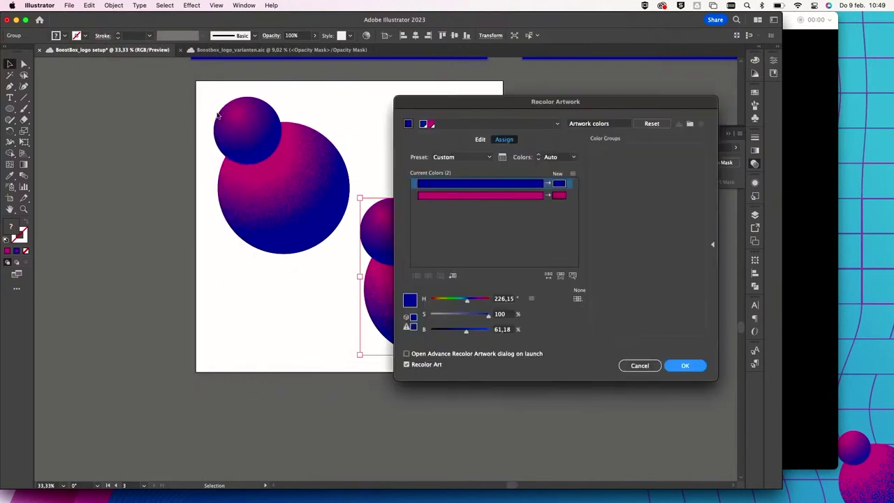
click(562, 195)
double_click(562, 196)
click(322, 221)
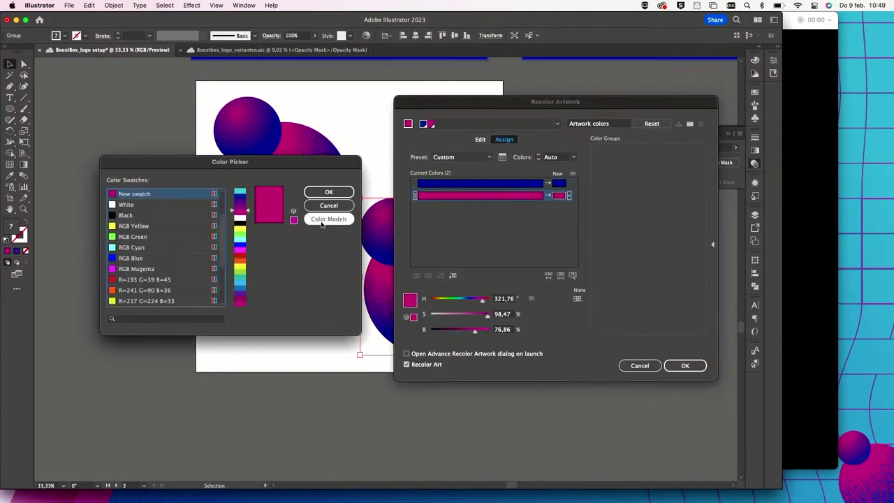
scroll(146, 223, up, 2)
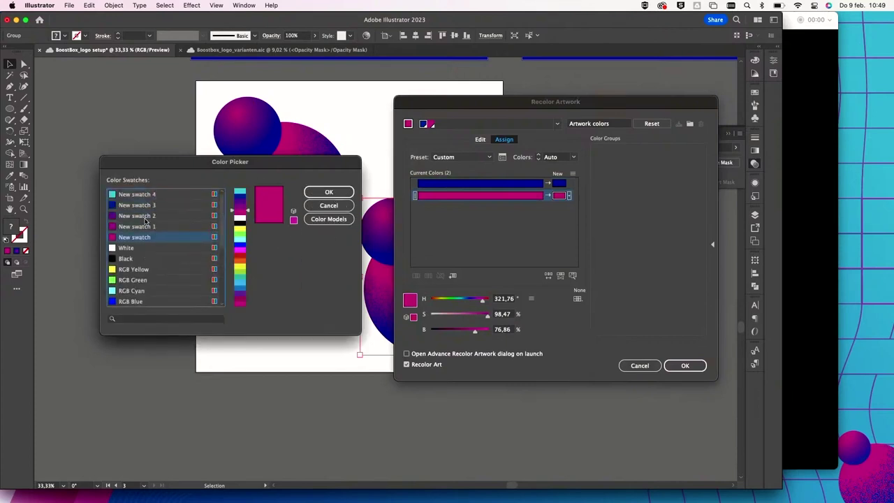
click(139, 194)
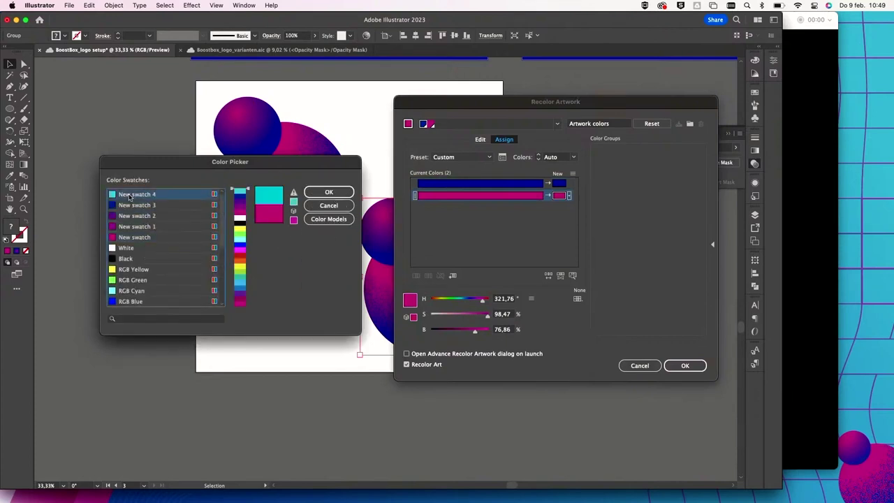
click(332, 196)
click(685, 365)
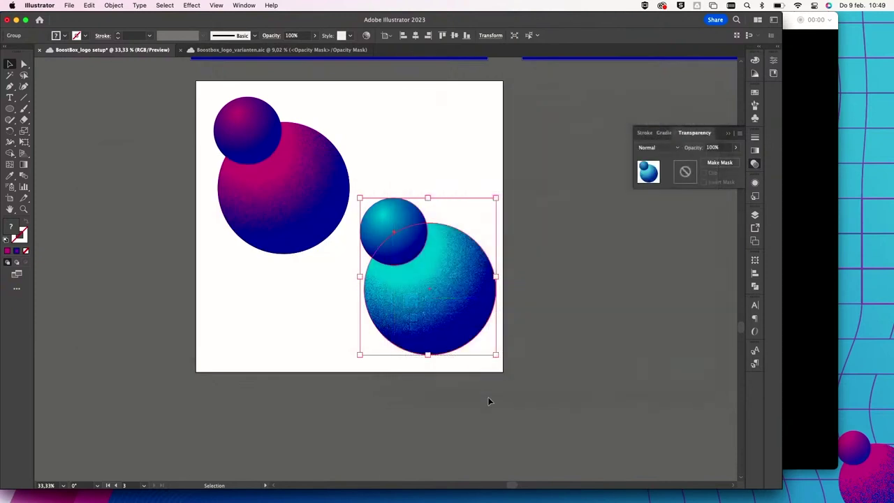
click(582, 346)
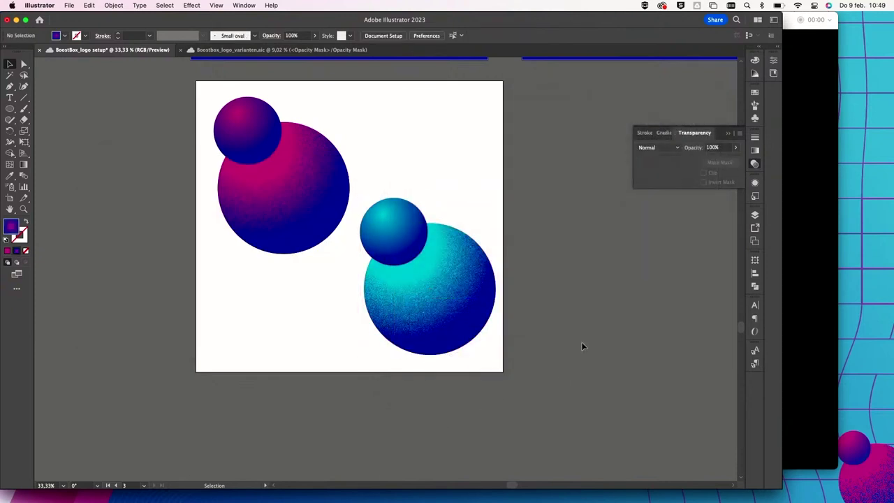
key(super+s)
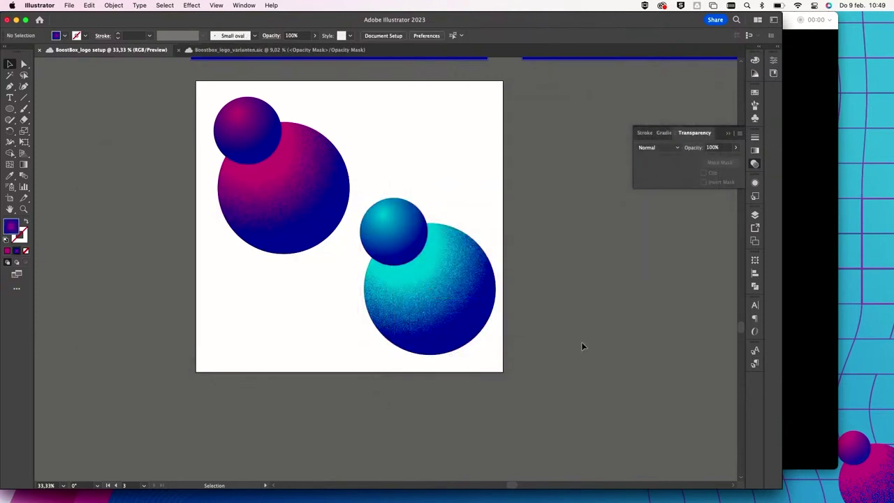